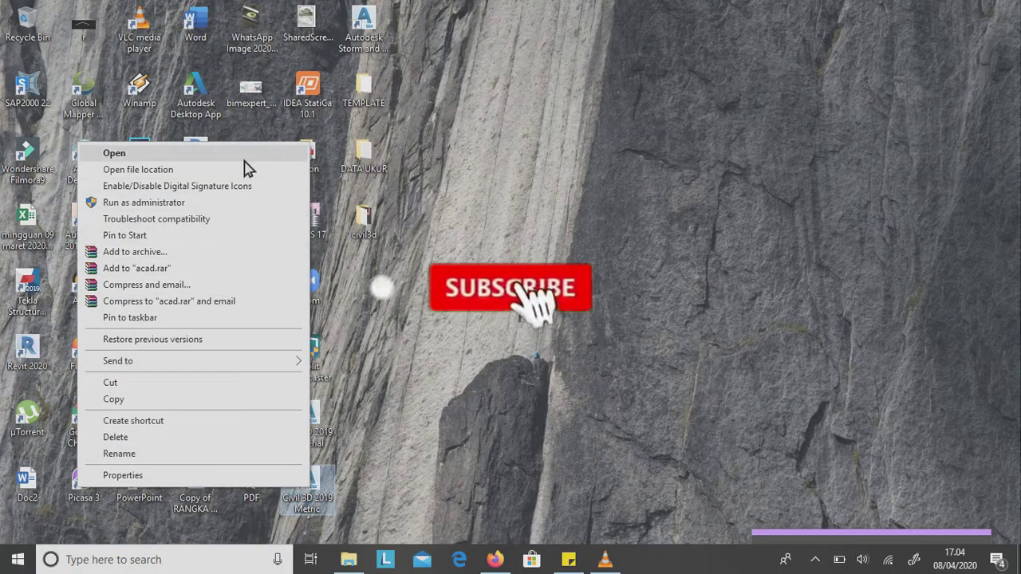
# Launch Autodesk Civil 3D 2019 from its desktop icon and bring up Select File.
pyautogui.click(244, 155)
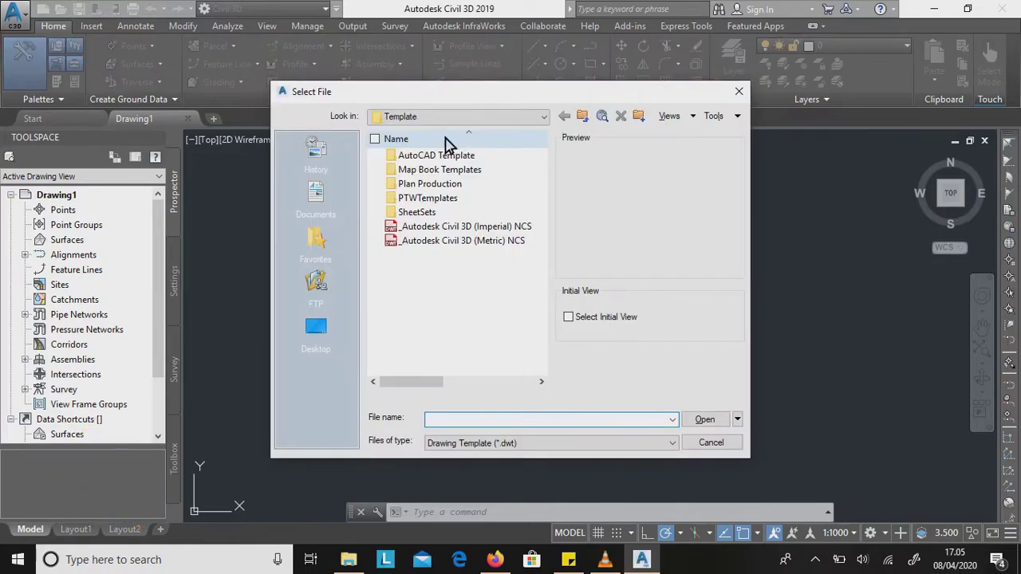
# Open perencanaan jalan.dwg from Desktop > civil3d, ignoring the missing SHX font files.
pyautogui.click(315, 331)
pyautogui.doubleClick(425, 243)
pyautogui.click(551, 443)
pyautogui.click(490, 460)
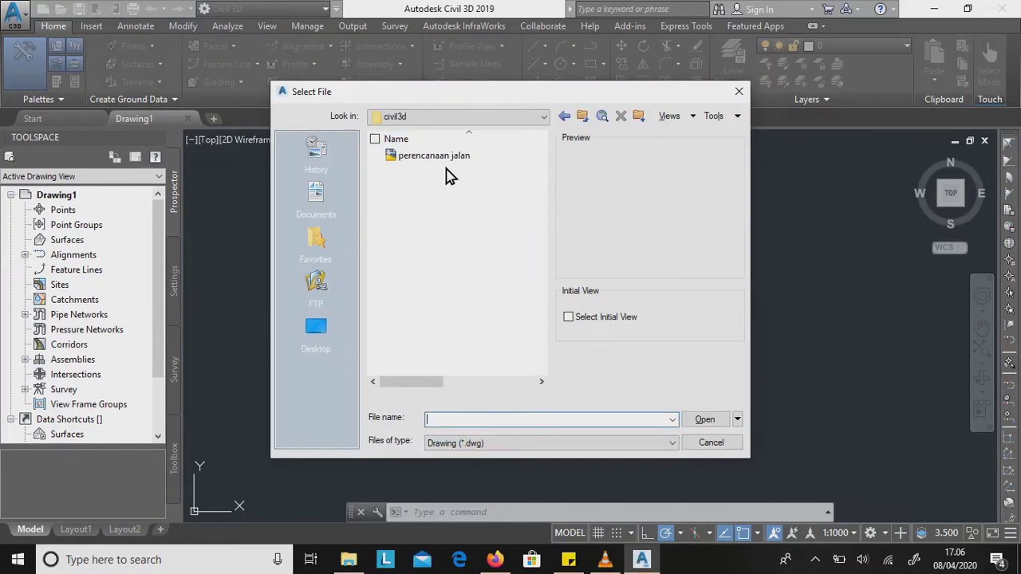
pyautogui.click(449, 169)
pyautogui.click(715, 422)
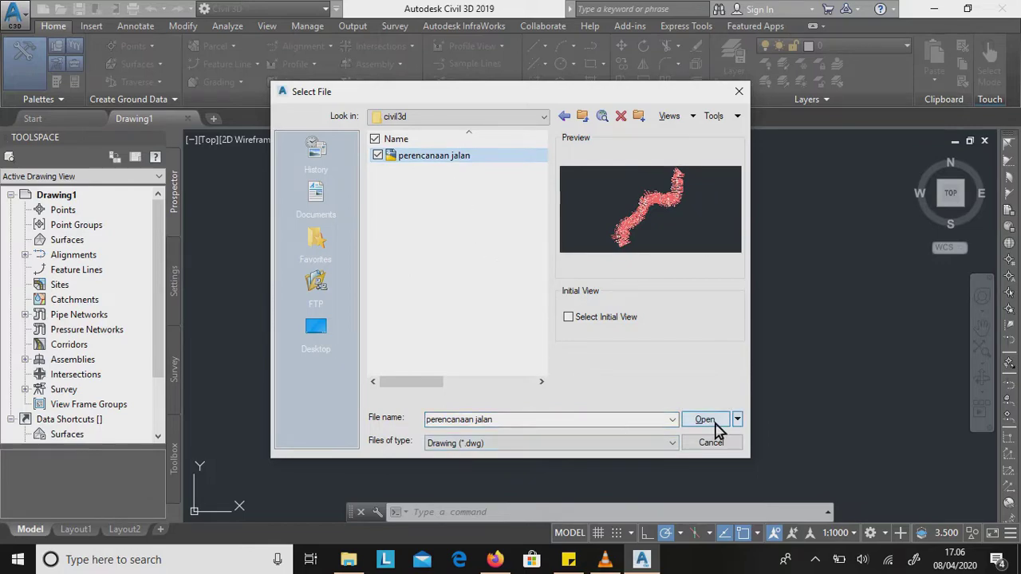
pyautogui.click(714, 421)
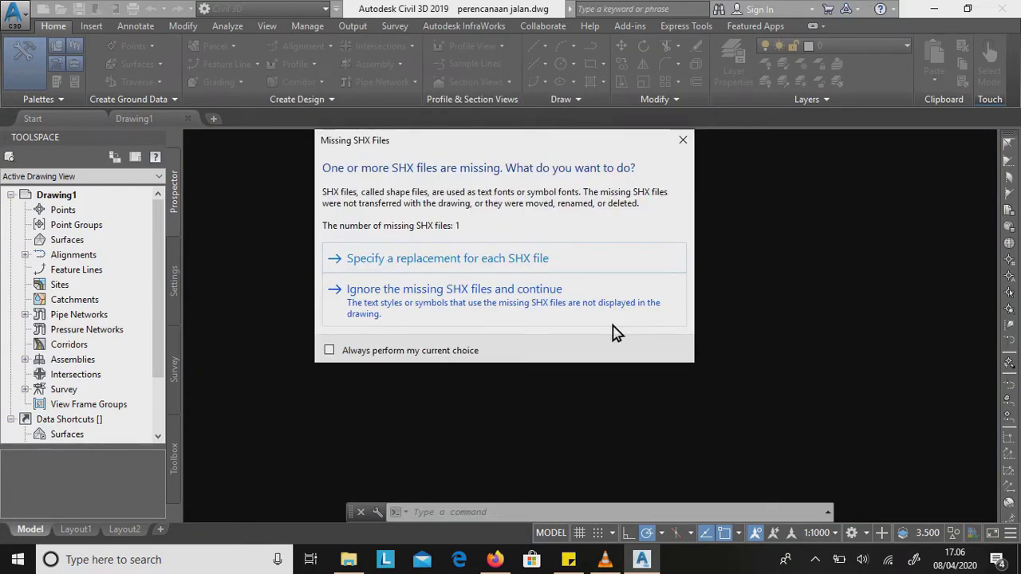
pyautogui.click(597, 312)
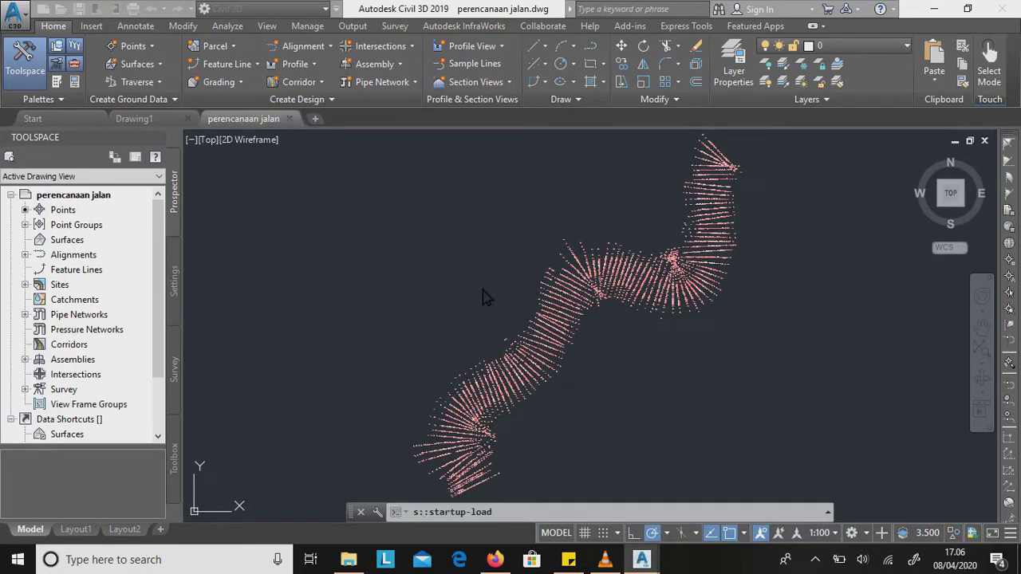
pyautogui.moveTo(476, 285)
pyautogui.mouseDown(button='middle')
pyautogui.moveTo(456, 284)
pyautogui.moveTo(440, 251)
pyautogui.mouseUp(button='middle')
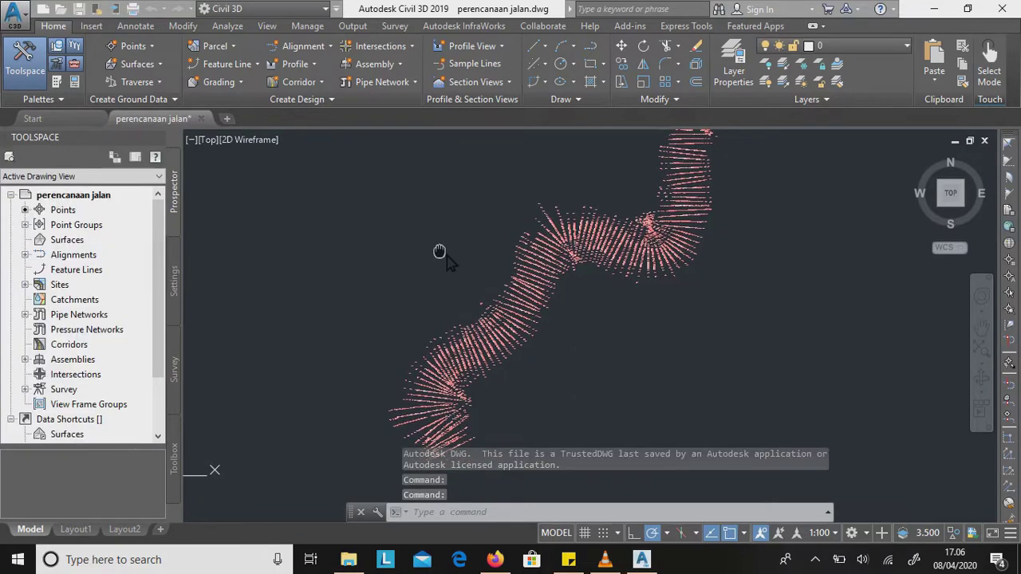
# Create a TIN surface from Prospector's Surfaces collection named Surface_JALAN.
pyautogui.click(74, 240)
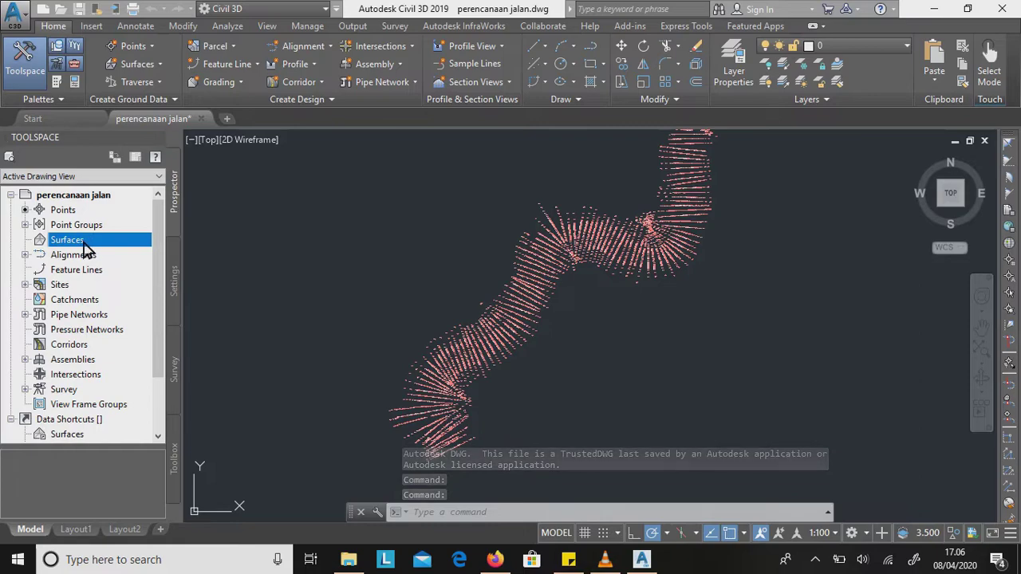
pyautogui.rightClick(88, 251)
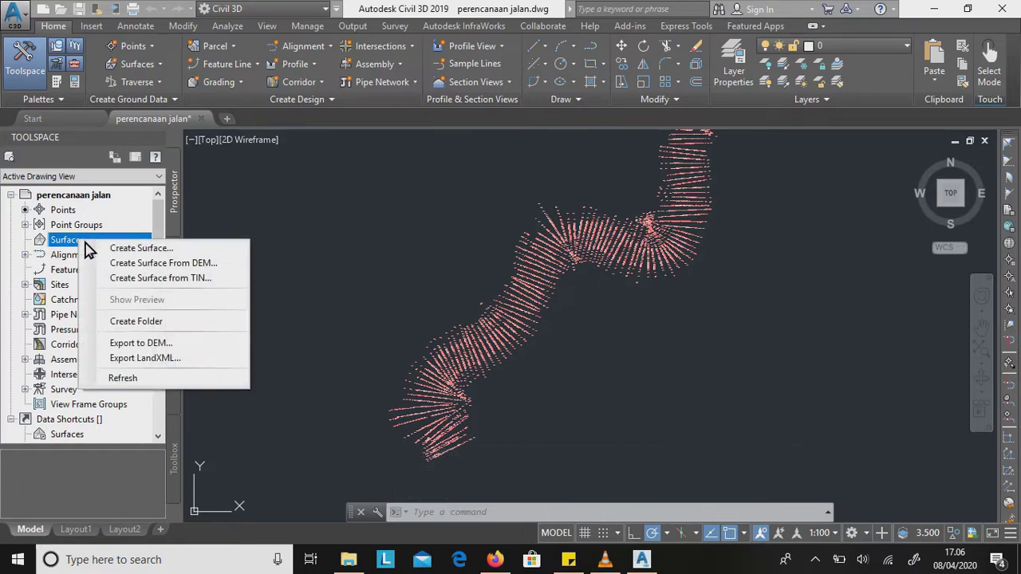
pyautogui.click(112, 255)
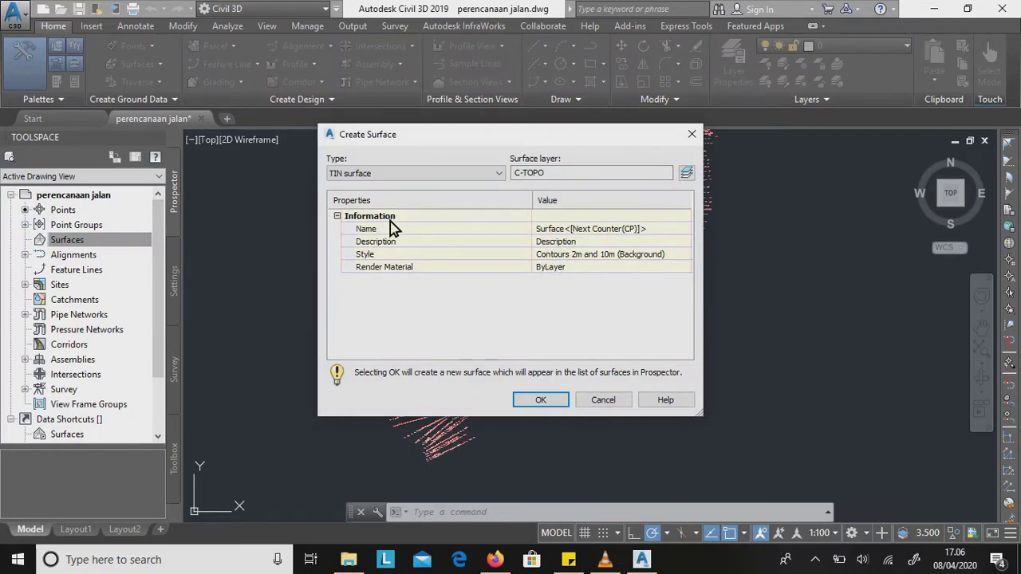
pyautogui.click(412, 176)
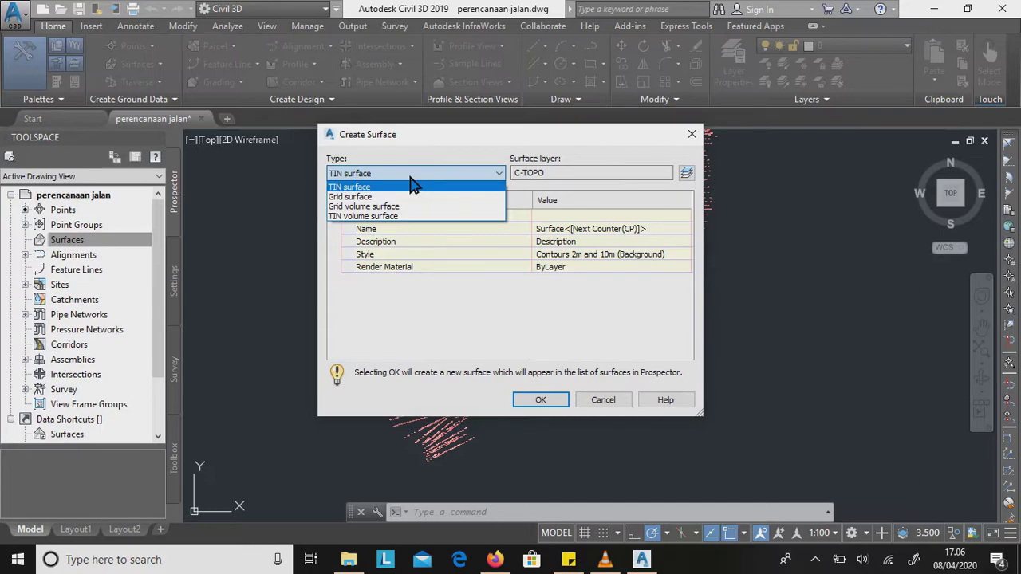
pyautogui.click(411, 186)
pyautogui.click(565, 175)
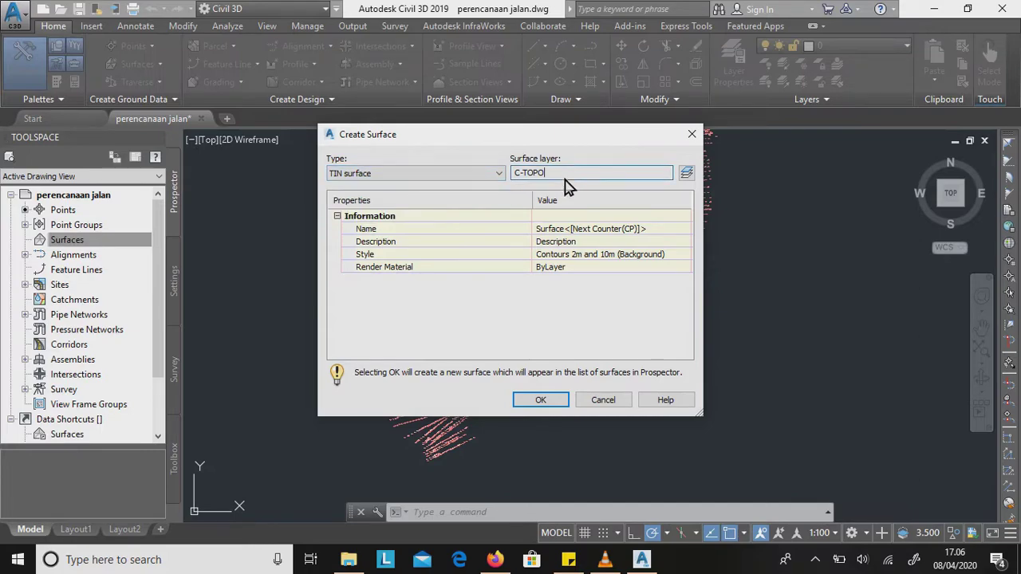
pyautogui.click(606, 231)
pyautogui.moveTo(647, 230); pyautogui.dragTo(539, 231)
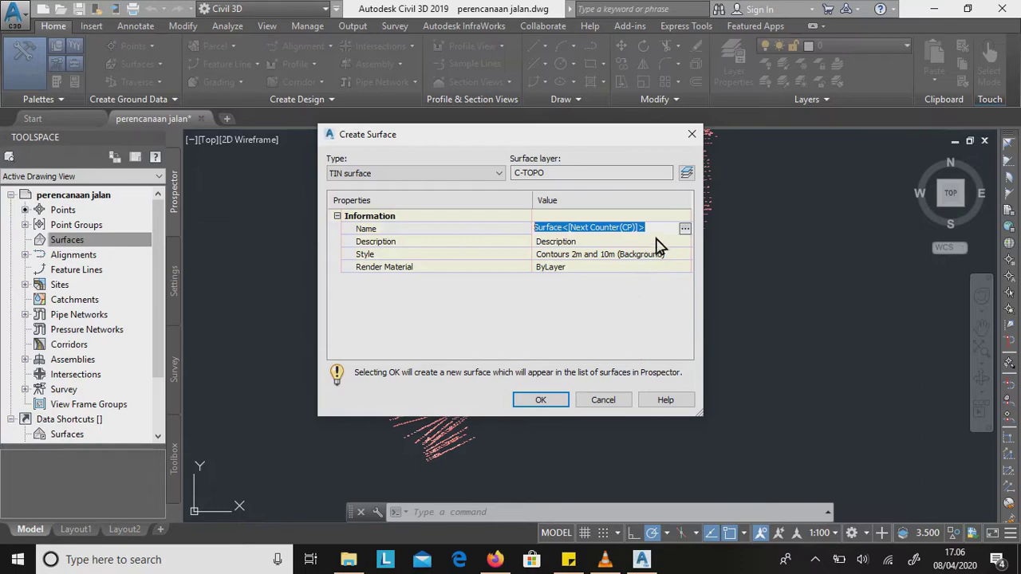
pyautogui.moveTo(646, 228); pyautogui.dragTo(574, 232)
pyautogui.write('_JALAN')
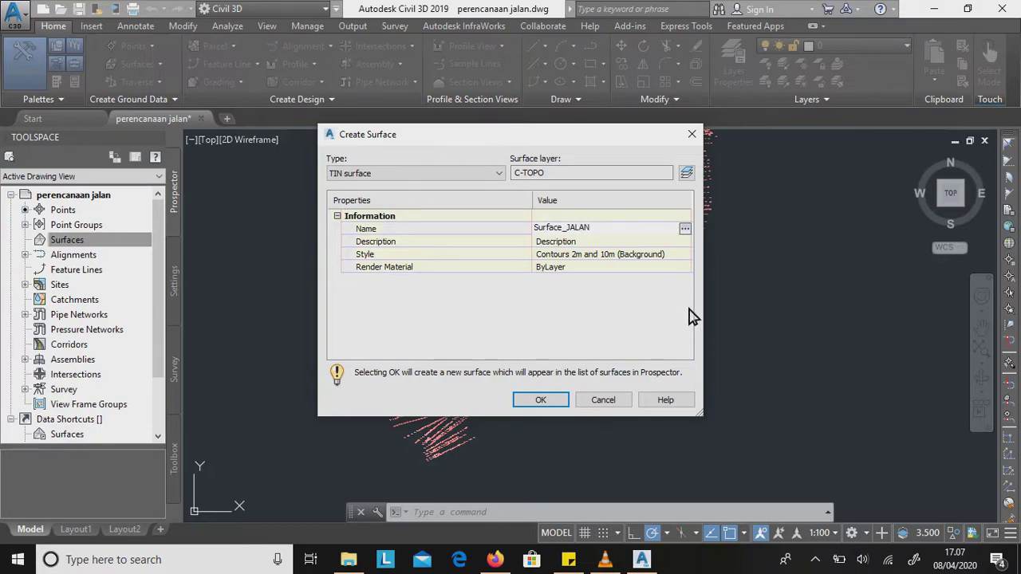
pyautogui.press('Return')
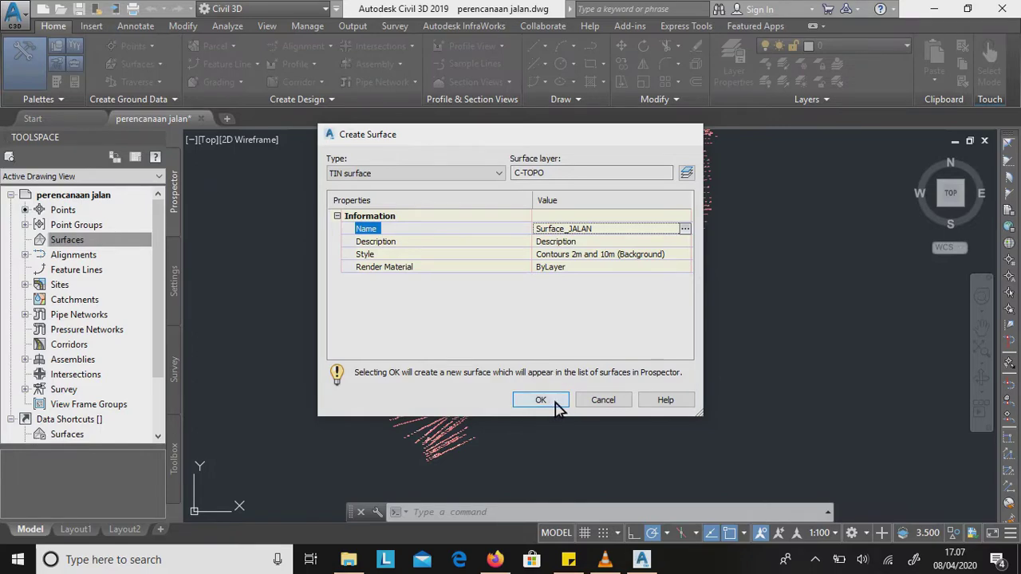
pyautogui.click(551, 402)
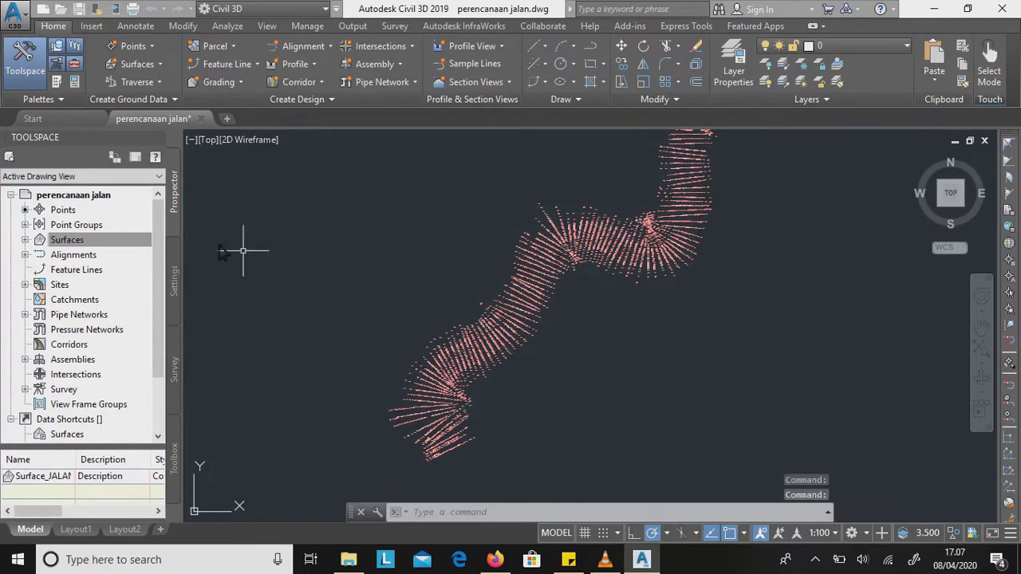
# Expand Surface_JALAN and its Definition in Prospector to reach Point Groups.
pyautogui.click(80, 240)
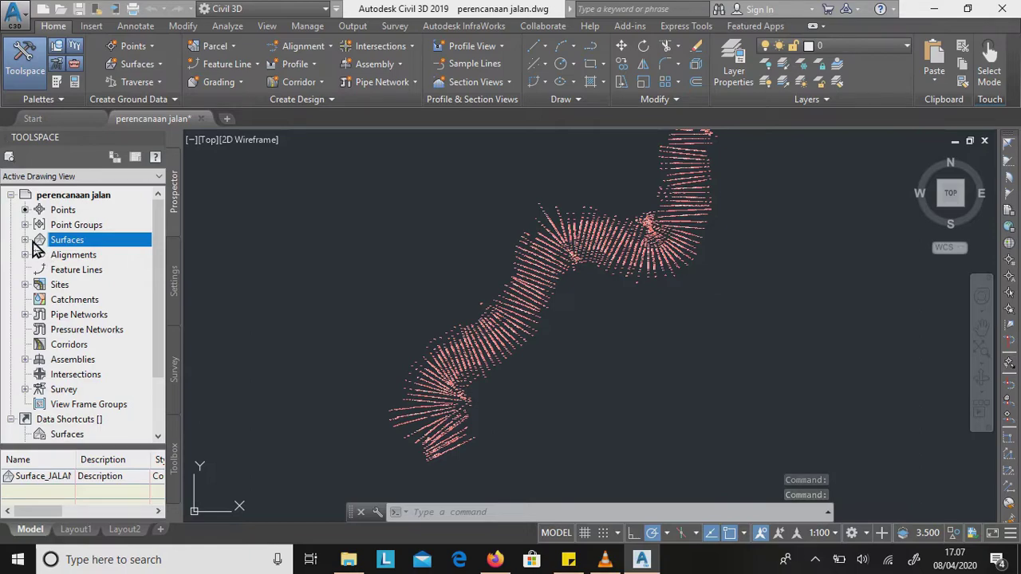
pyautogui.doubleClick(35, 241)
pyautogui.doubleClick(48, 255)
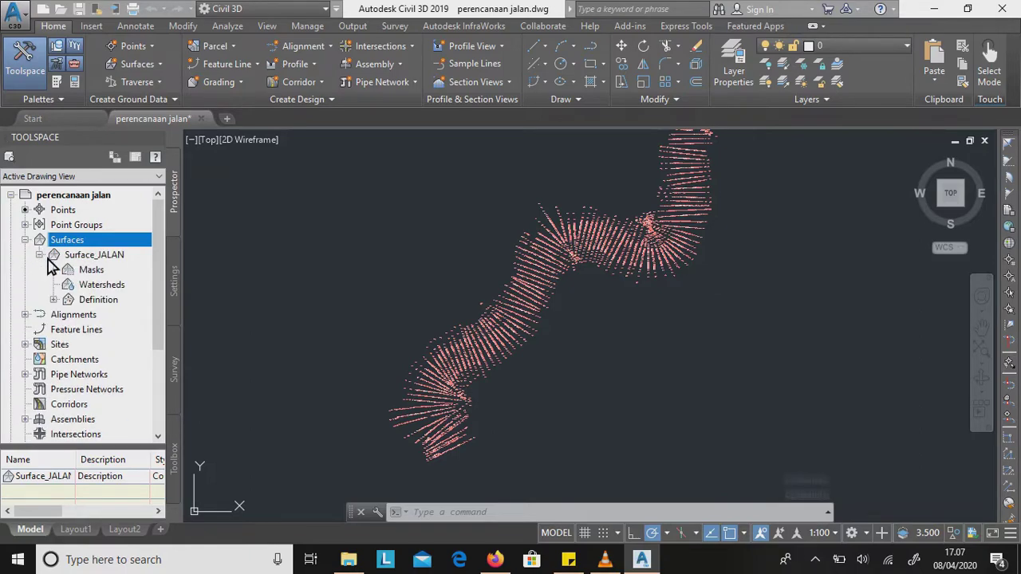
pyautogui.doubleClick(67, 300)
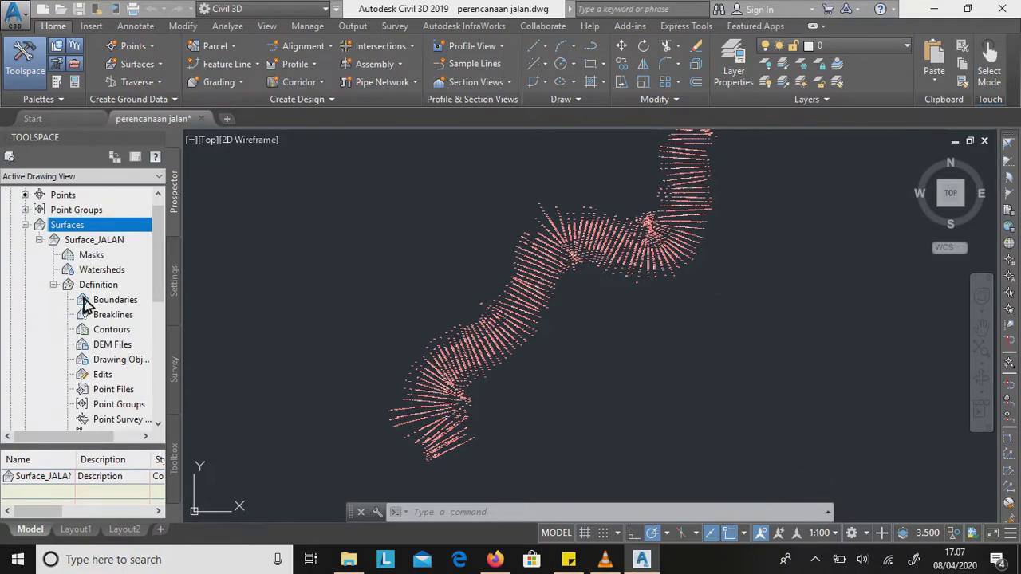
pyautogui.scroll(-1, 82, 309)
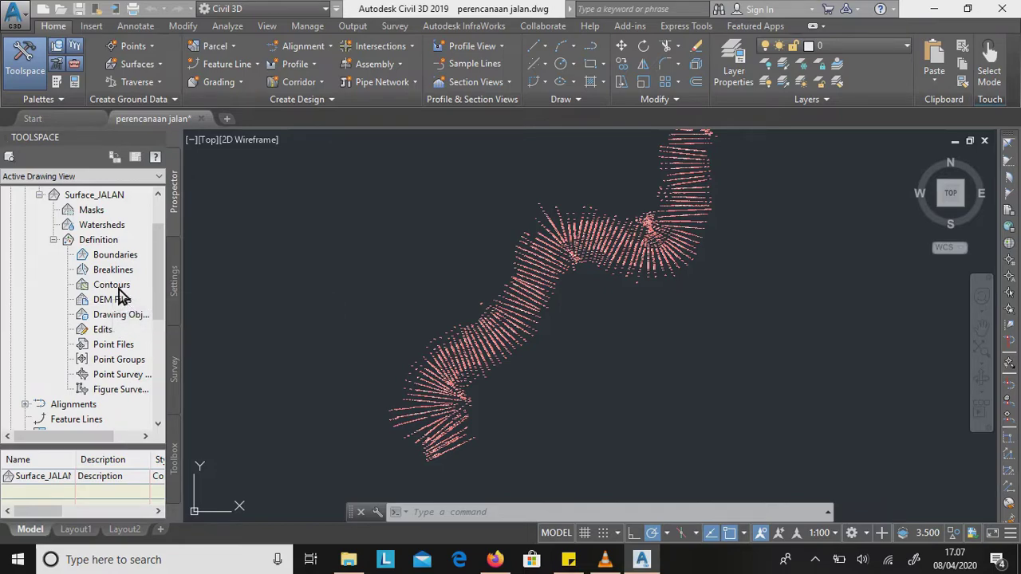
# Add the data ukur point group to Surface_JALAN and select the resulting surface.
pyautogui.rightClick(132, 362)
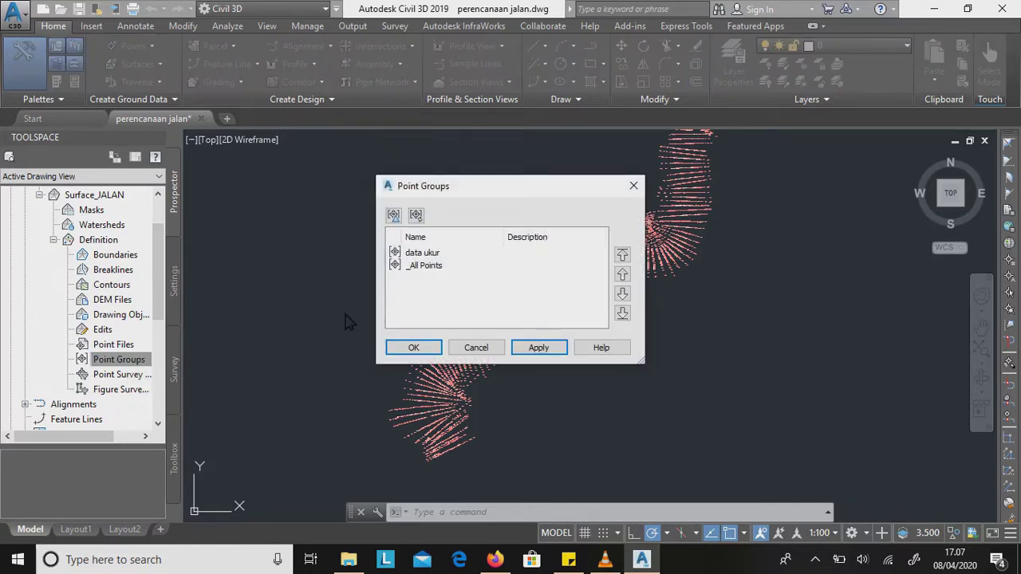
pyautogui.click(431, 255)
pyautogui.click(431, 351)
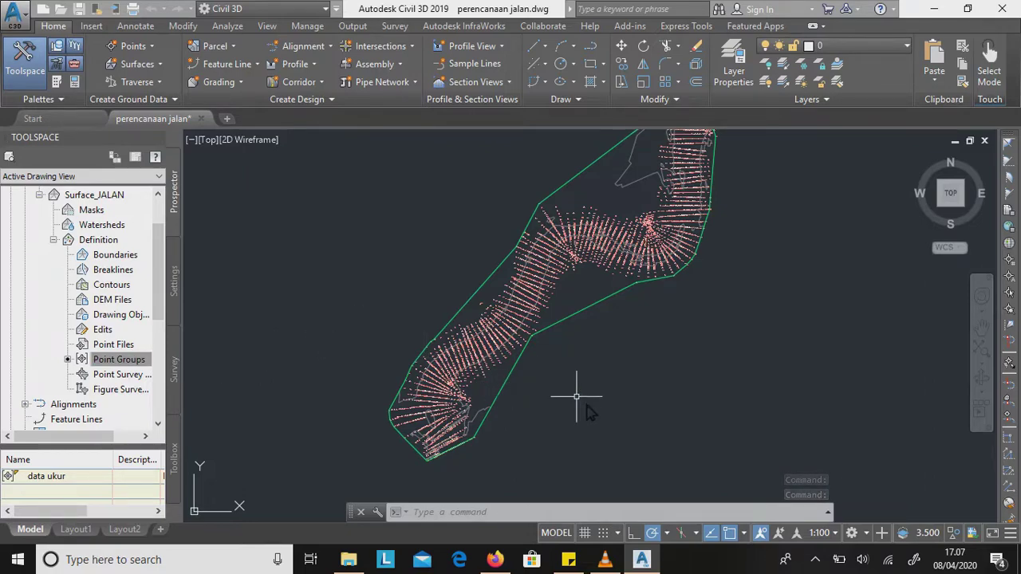
pyautogui.moveTo(557, 397); pyautogui.dragTo(513, 391, button='middle')
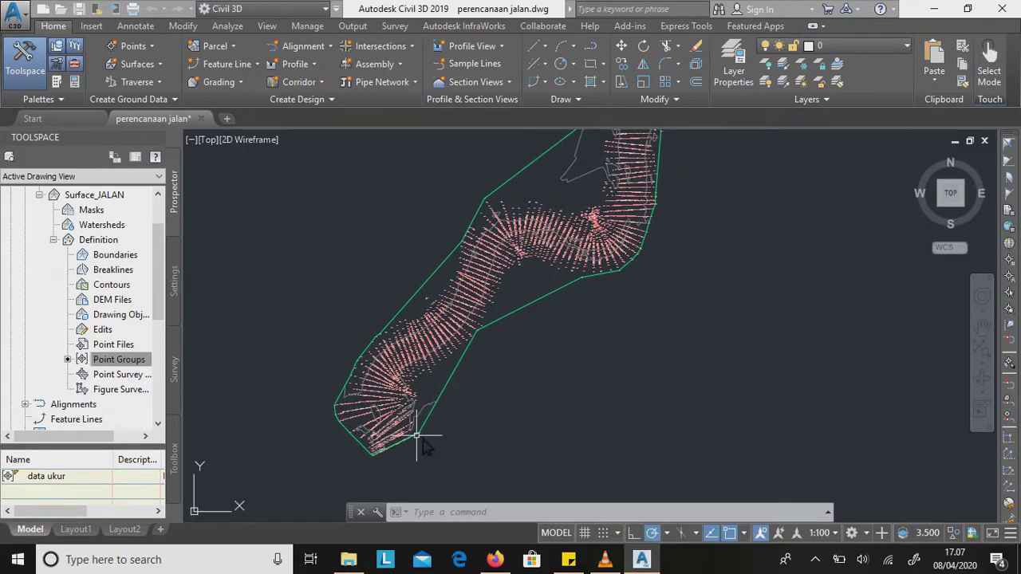
pyautogui.scroll(2, 428, 420)
pyautogui.scroll(-1, 502, 403)
pyautogui.scroll(-1, 514, 412)
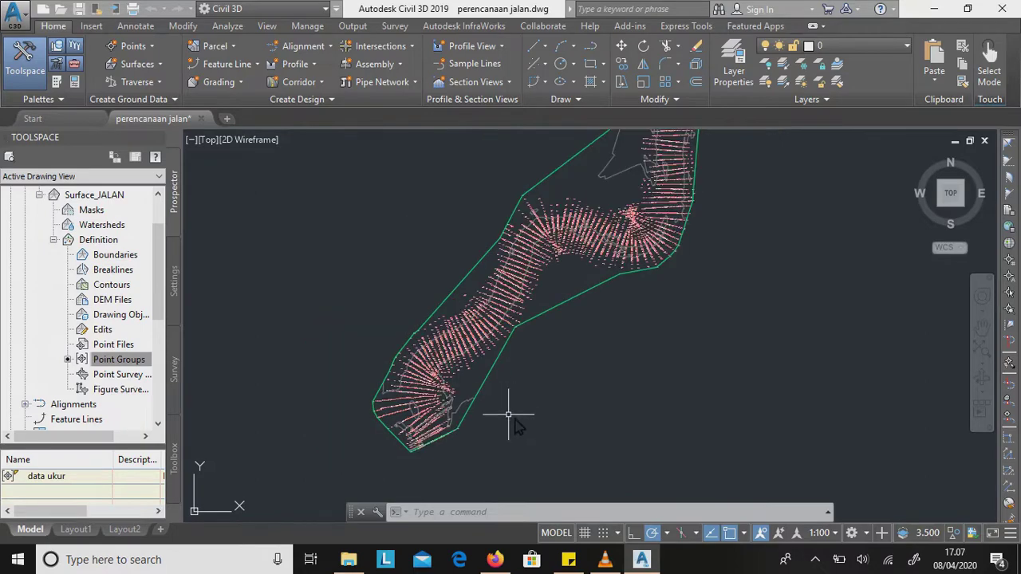
pyautogui.click(463, 402)
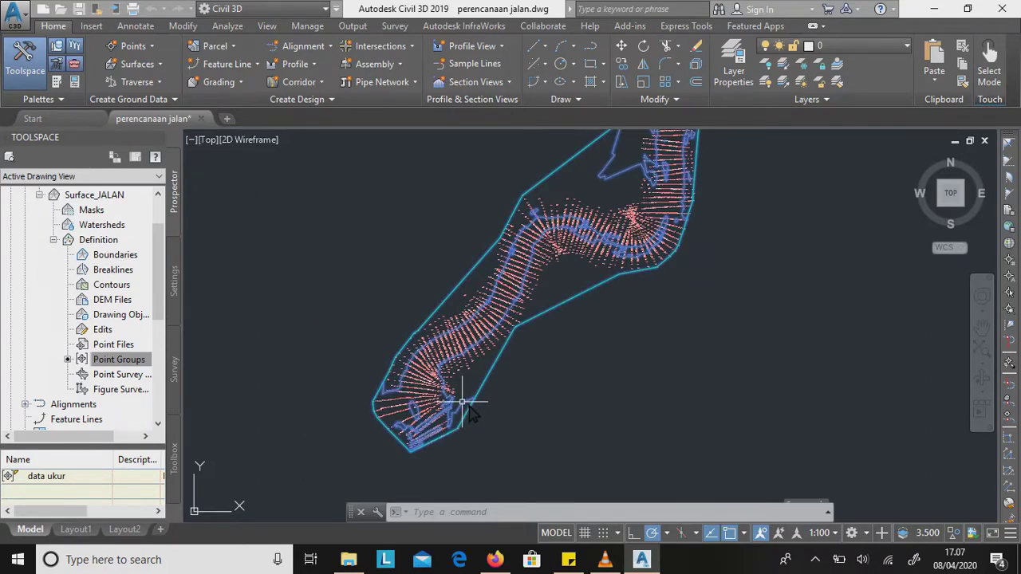
# Open Surface_JALAN's Surface Properties and review its surface style list.
pyautogui.rightClick(600, 358)
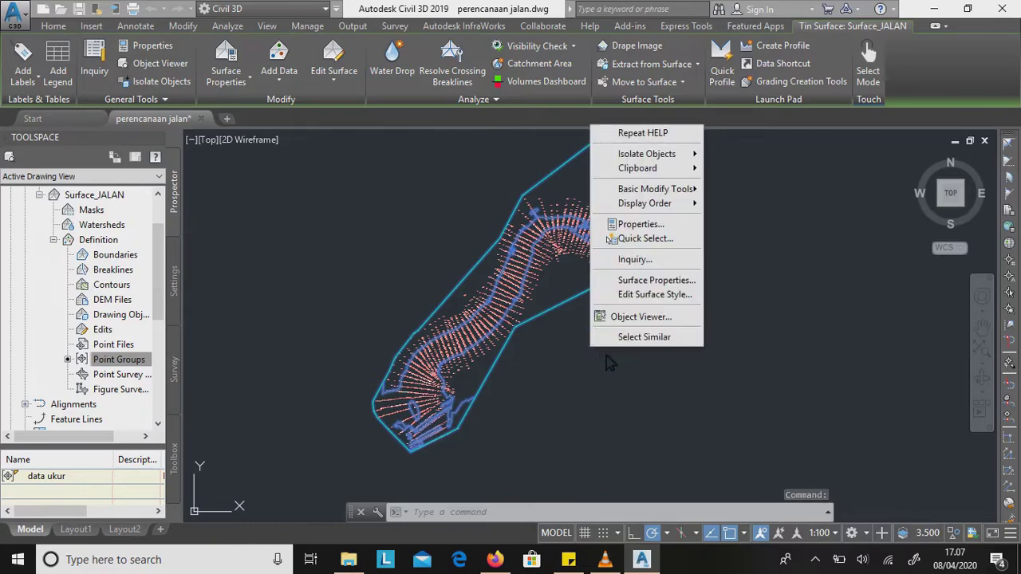
pyautogui.click(650, 286)
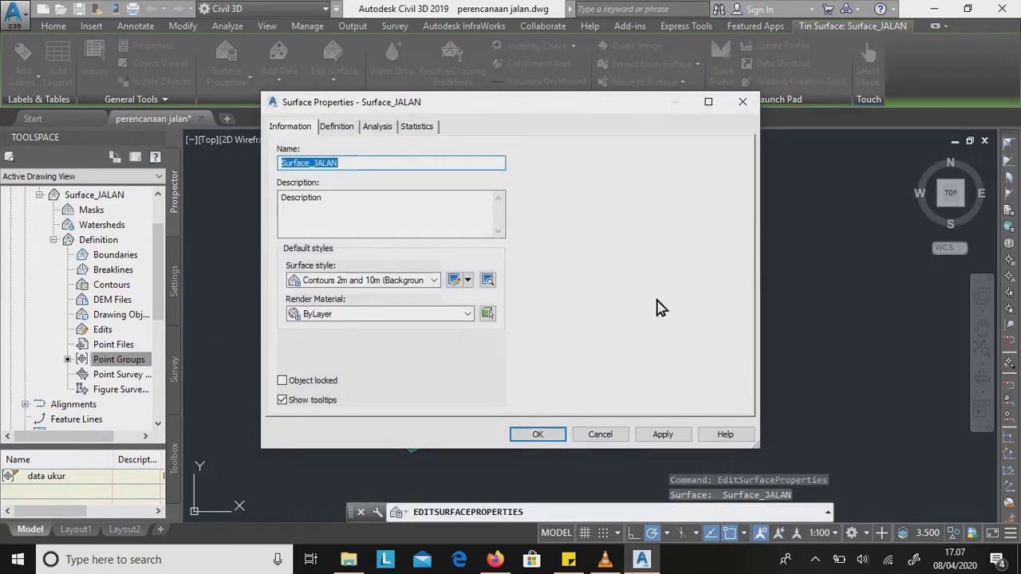
pyautogui.click(439, 284)
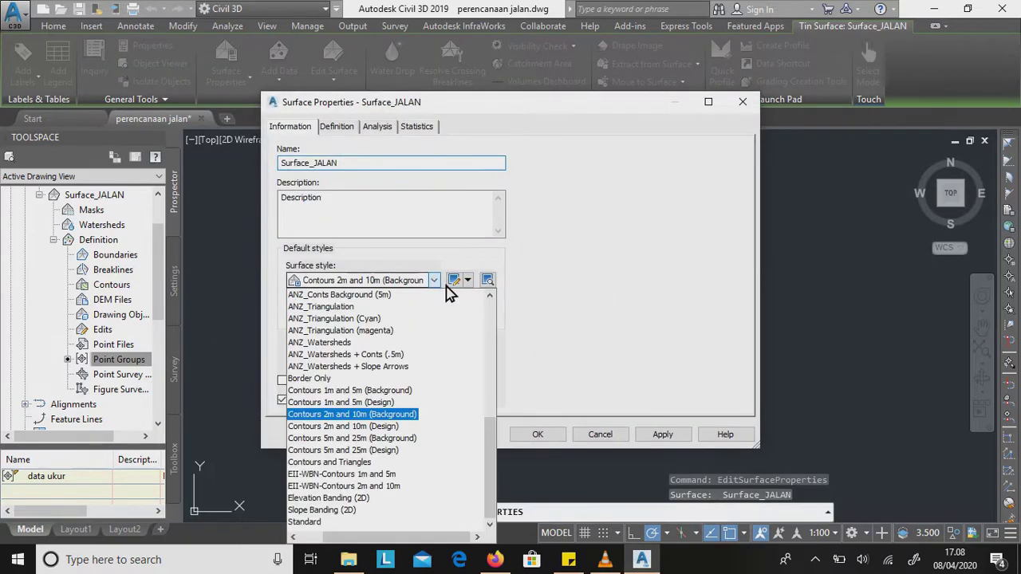
pyautogui.click(446, 287)
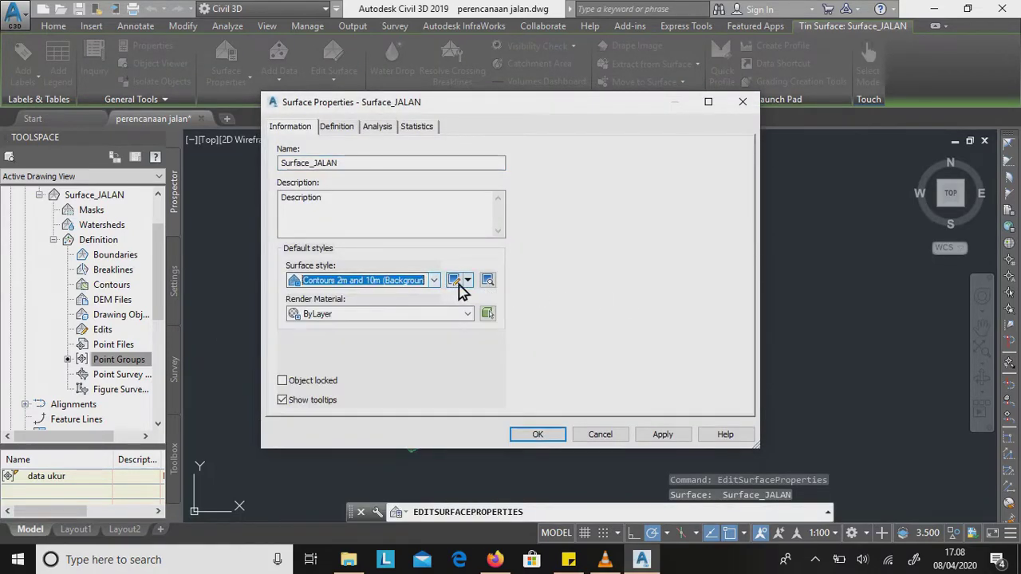
# Discard a blank new style and copy Contours 2m and 10m (Background) instead.
pyautogui.click(468, 280)
pyautogui.click(505, 302)
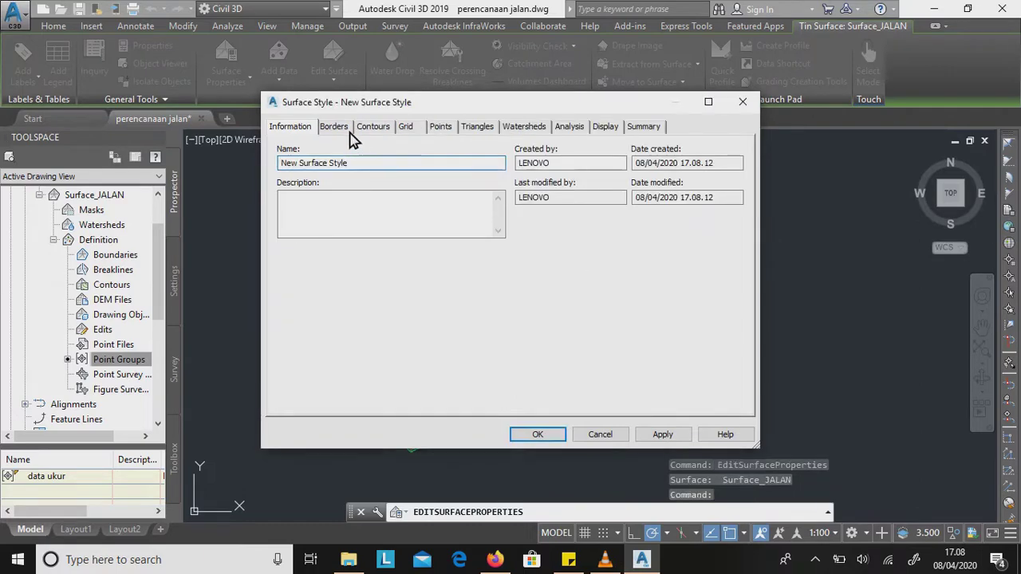
pyautogui.click(351, 129)
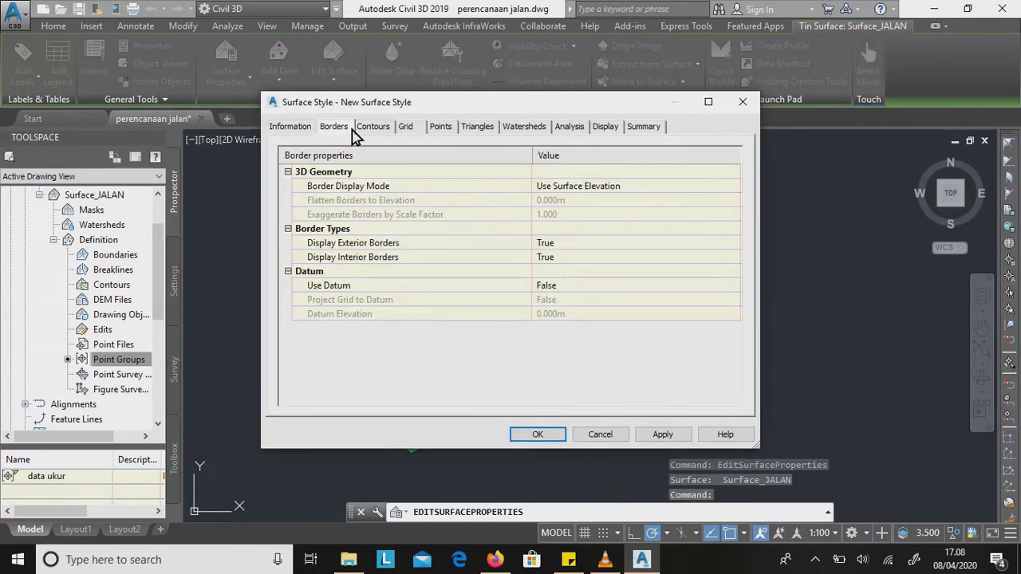
pyautogui.click(307, 129)
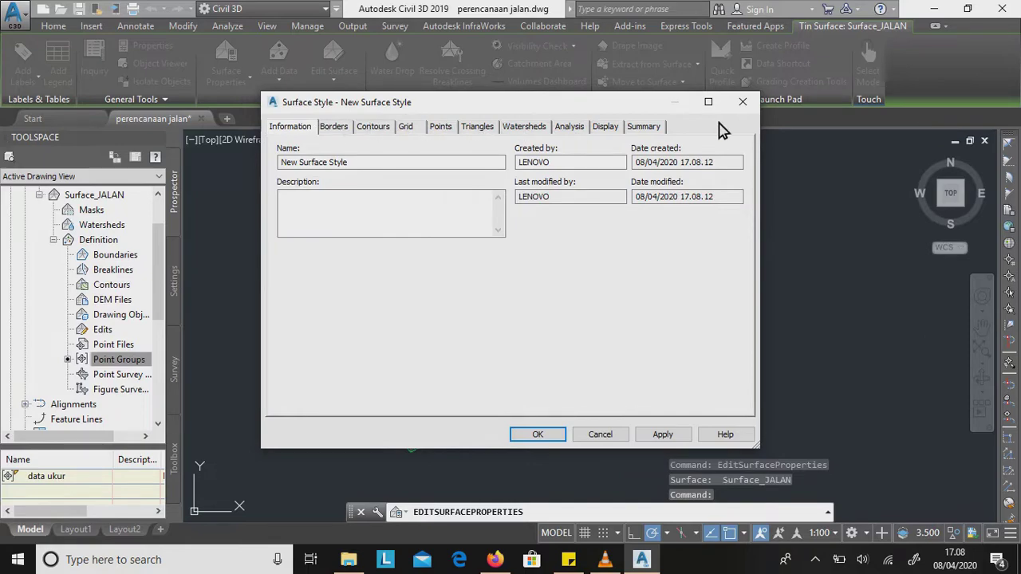
pyautogui.click(743, 101)
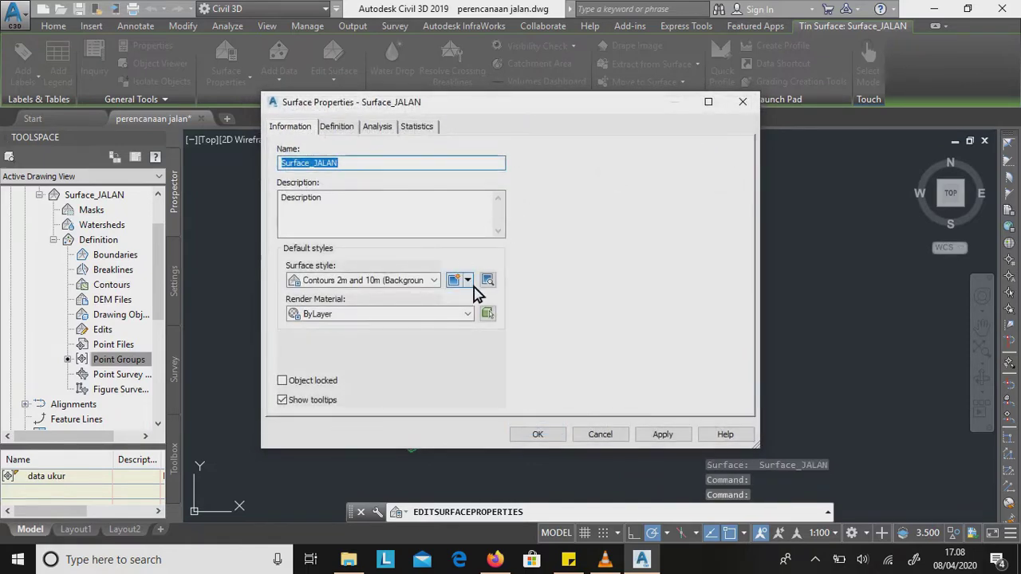
pyautogui.click(468, 281)
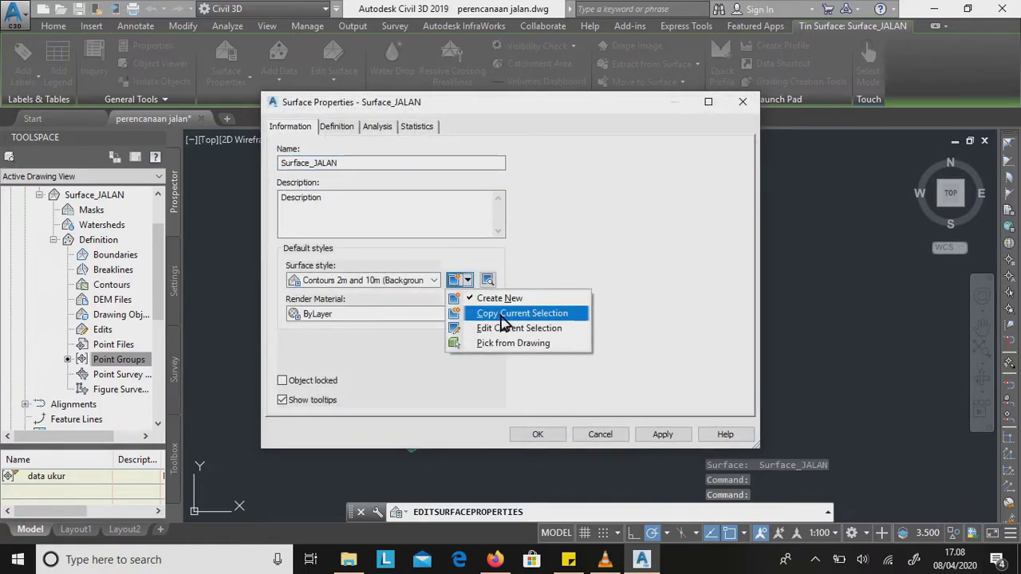
pyautogui.click(503, 314)
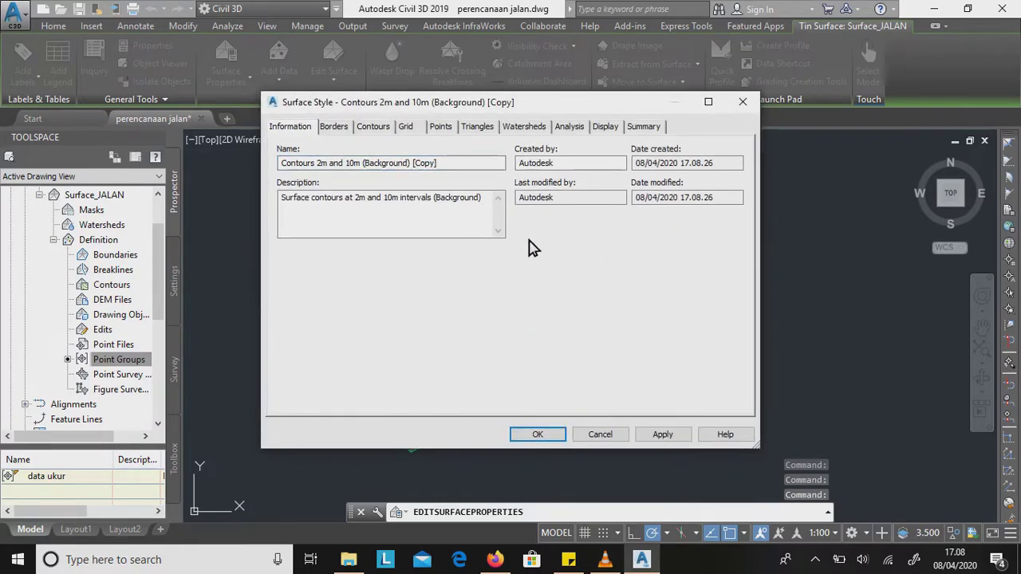
# Rename the copied style to Contours 0.5 m and1 m (Background).
pyautogui.moveTo(450, 163); pyautogui.dragTo(415, 163)
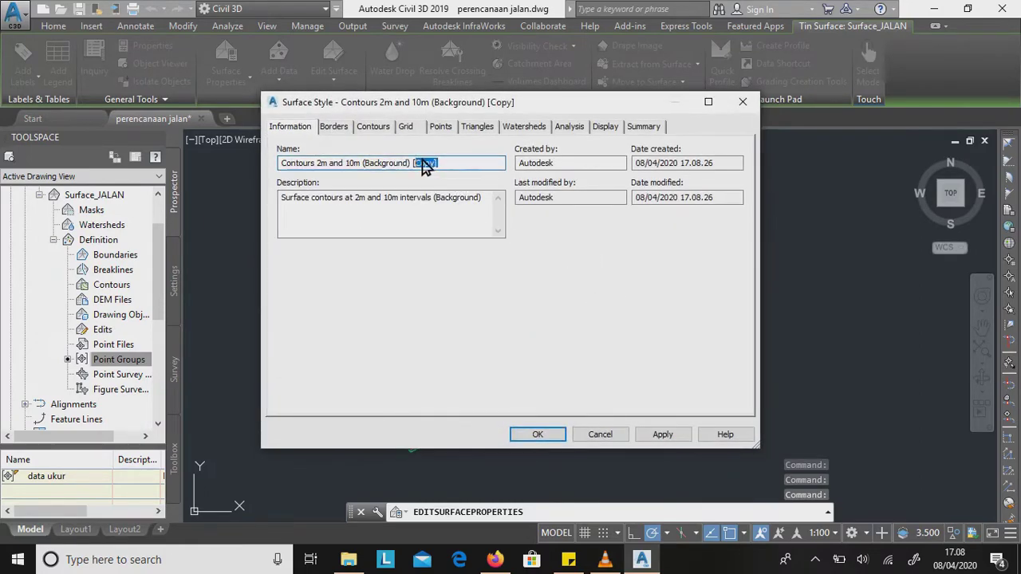
pyautogui.press('BackSpace')
pyautogui.click(323, 164)
pyautogui.press('BackSpace')
pyautogui.write('0.5')
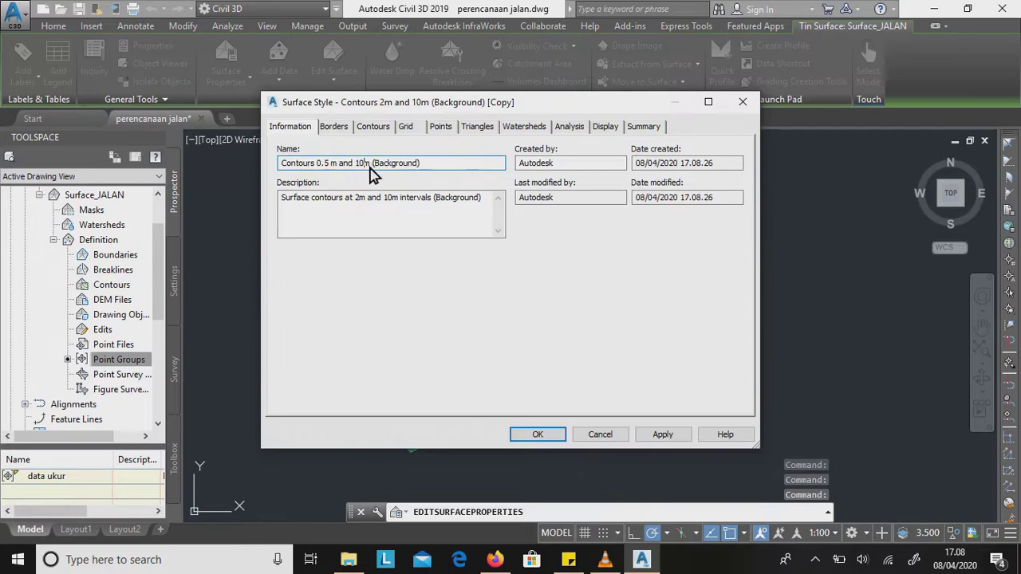
pyautogui.moveTo(367, 171); pyautogui.dragTo(355, 164)
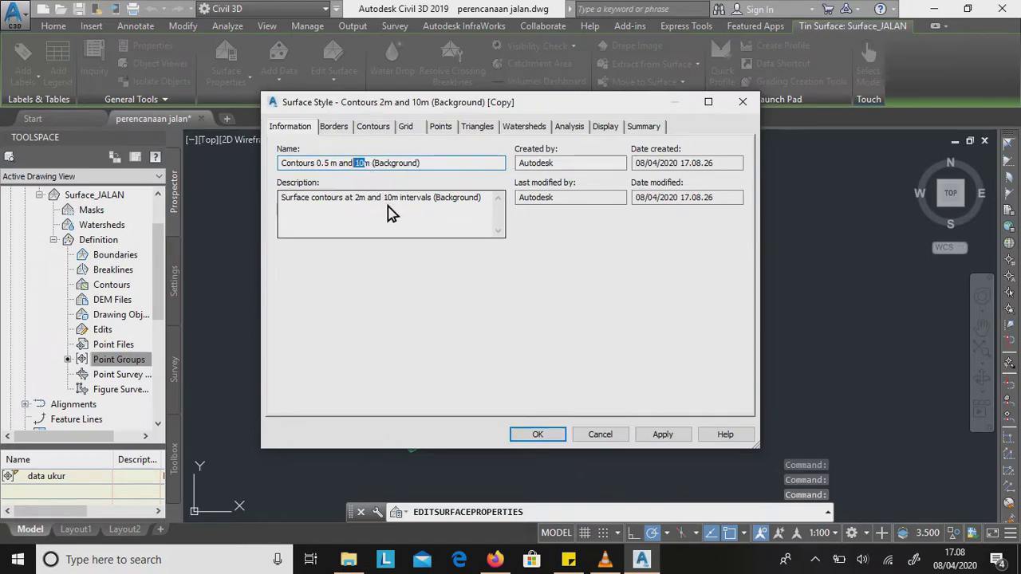
pyautogui.write('1')
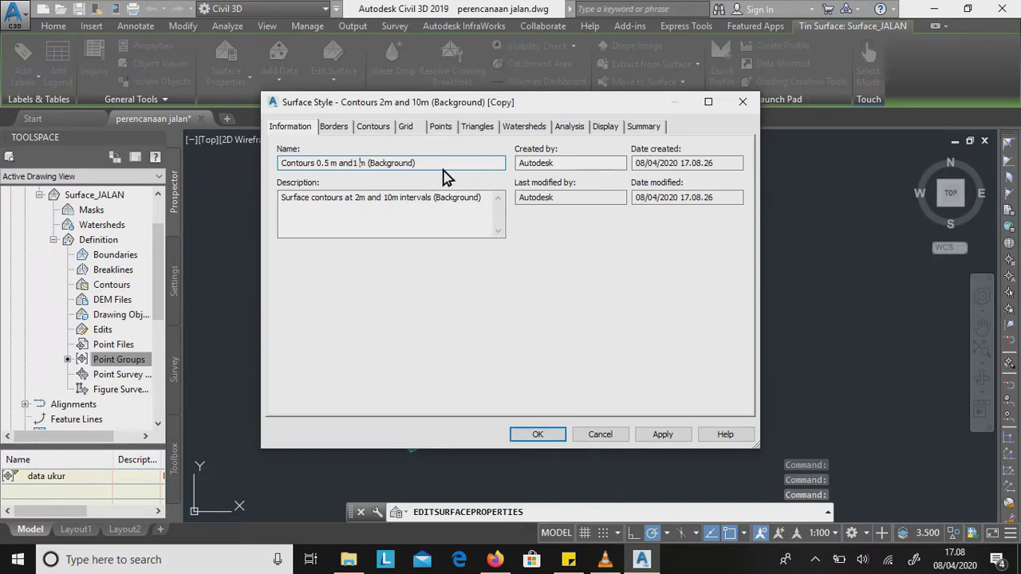
# Set the style's contour intervals to 0.500m minor and 2.500m major.
pyautogui.click(335, 127)
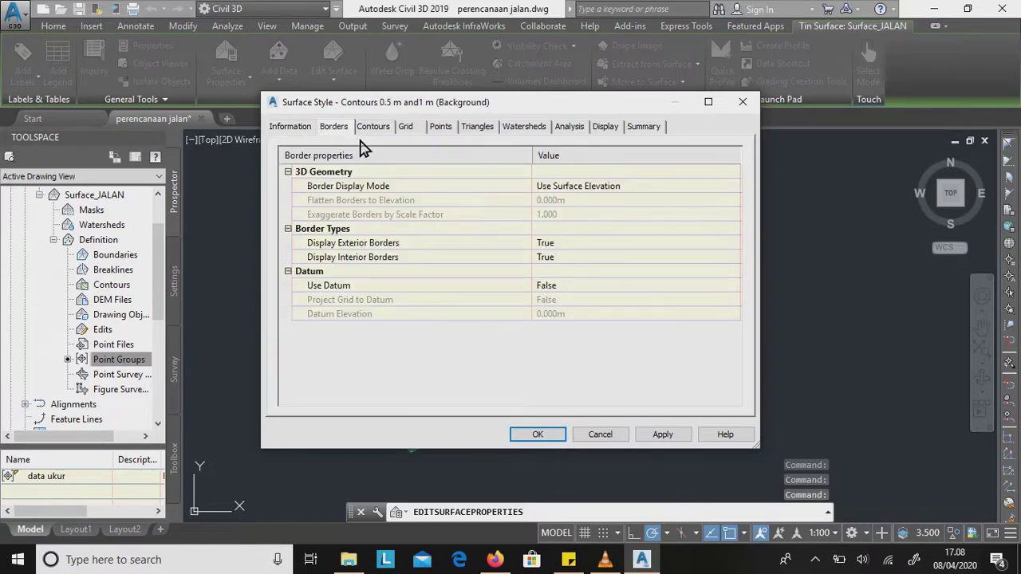
pyautogui.click(375, 137)
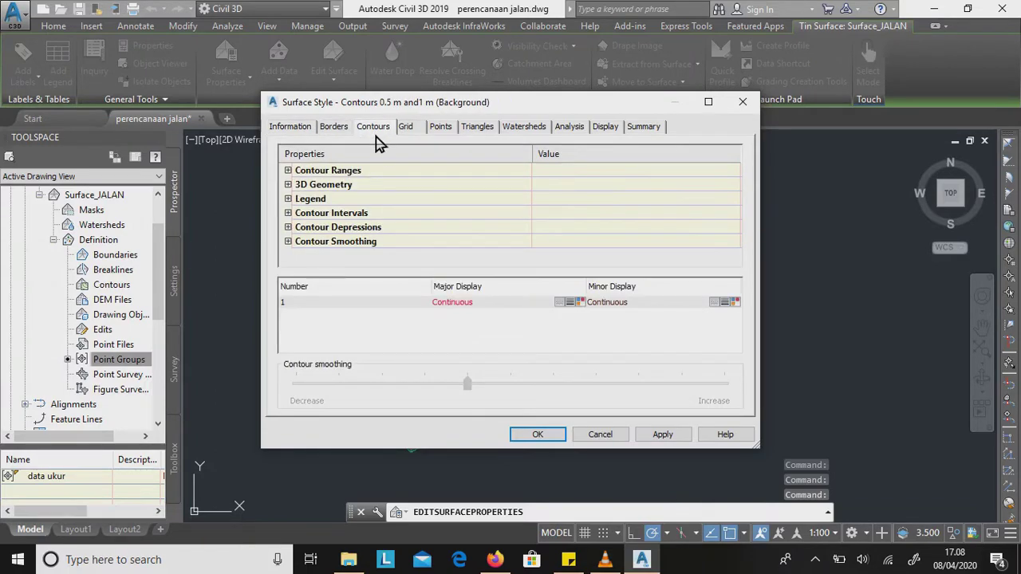
pyautogui.click(297, 174)
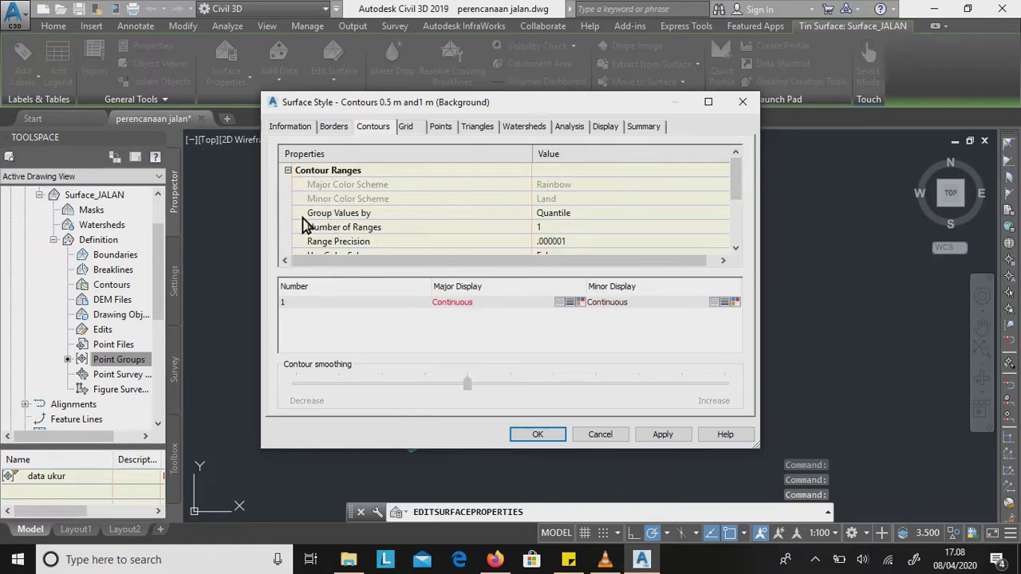
pyautogui.scroll(-1, 303, 223)
pyautogui.scroll(-1, 293, 238)
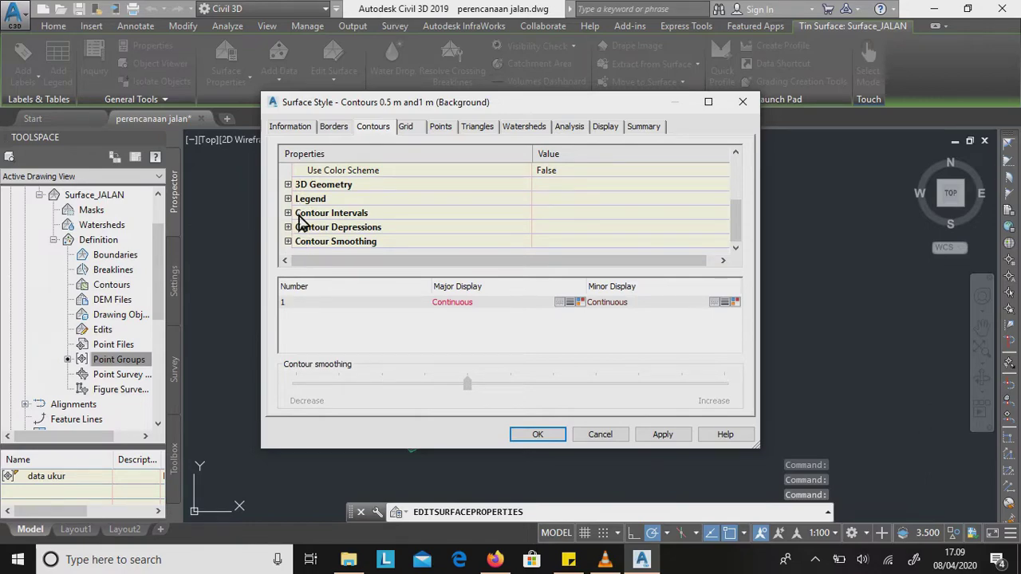
pyautogui.doubleClick(299, 215)
pyautogui.scroll(-1, 339, 230)
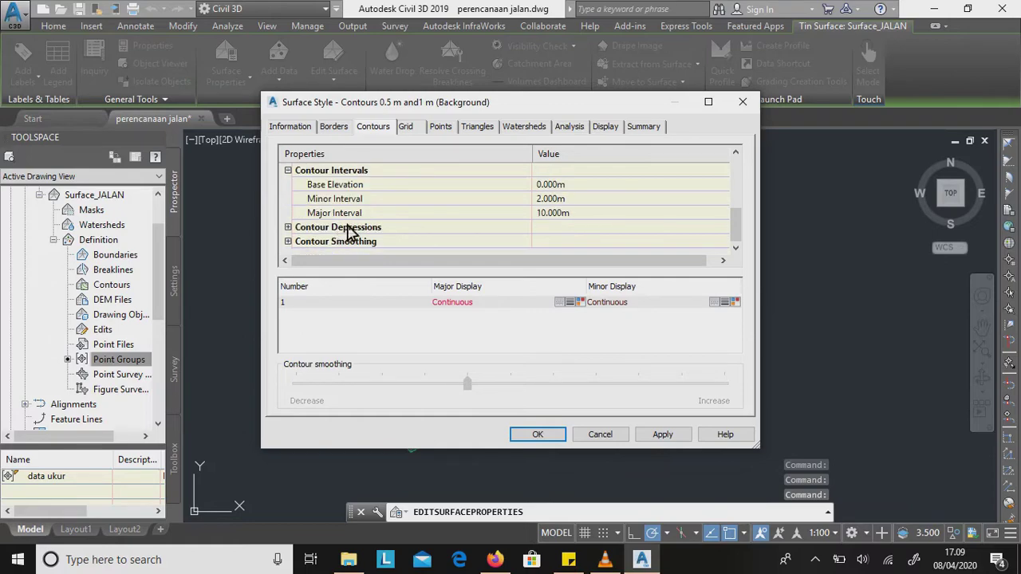
pyautogui.click(561, 203)
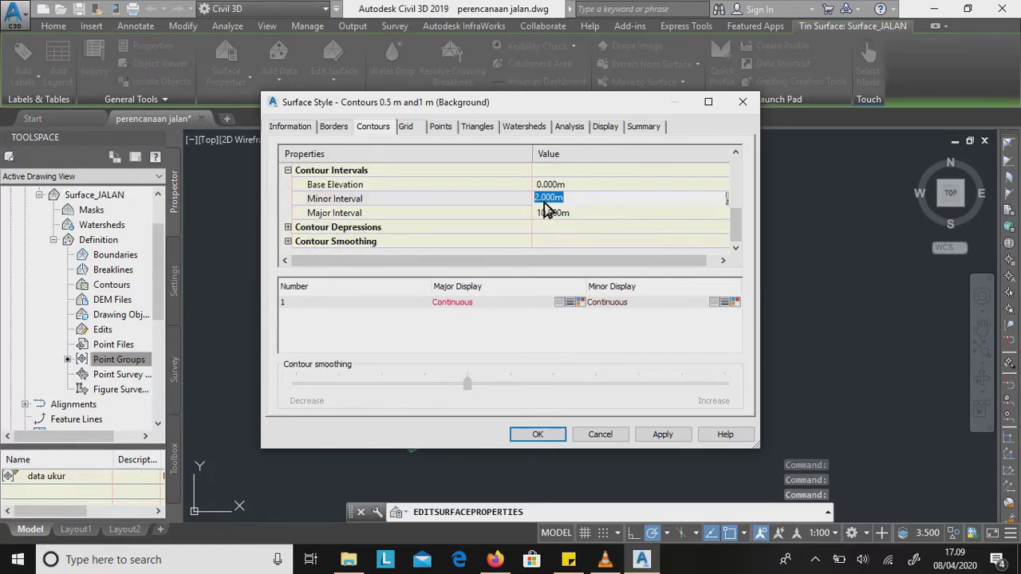
pyautogui.moveTo(535, 197); pyautogui.dragTo(541, 202)
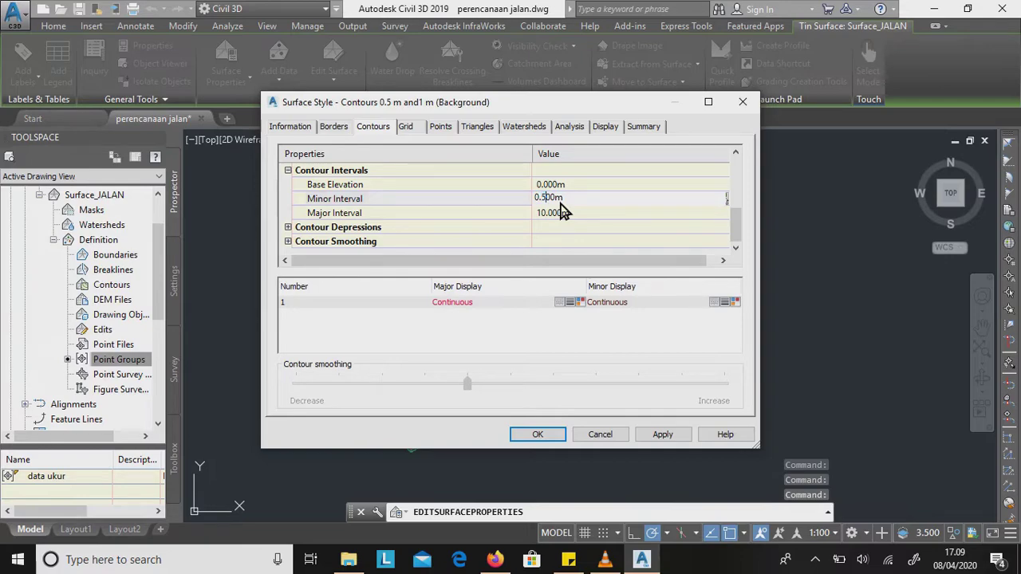
pyautogui.click(545, 220)
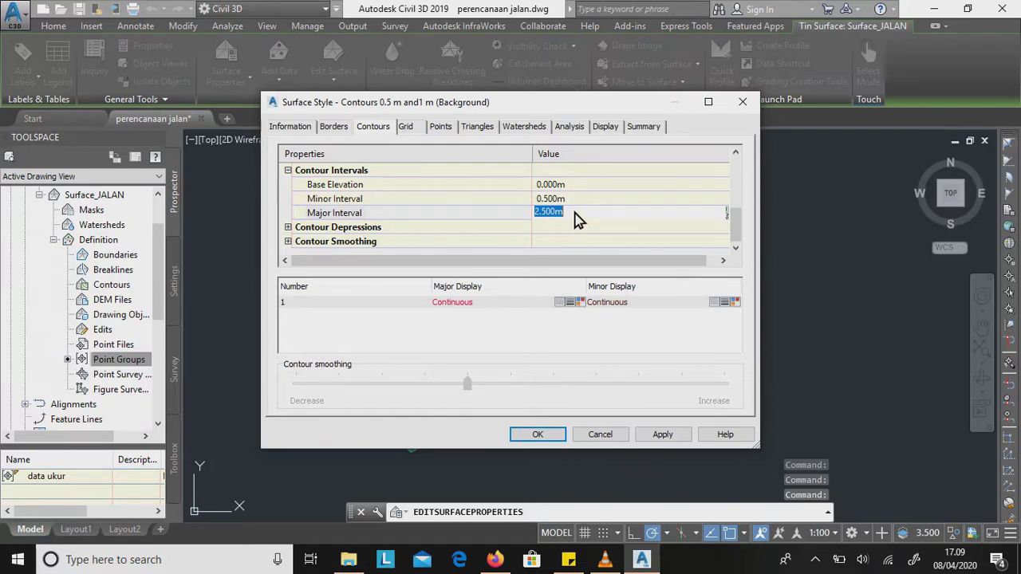
pyautogui.press('Return')
pyautogui.click(593, 231)
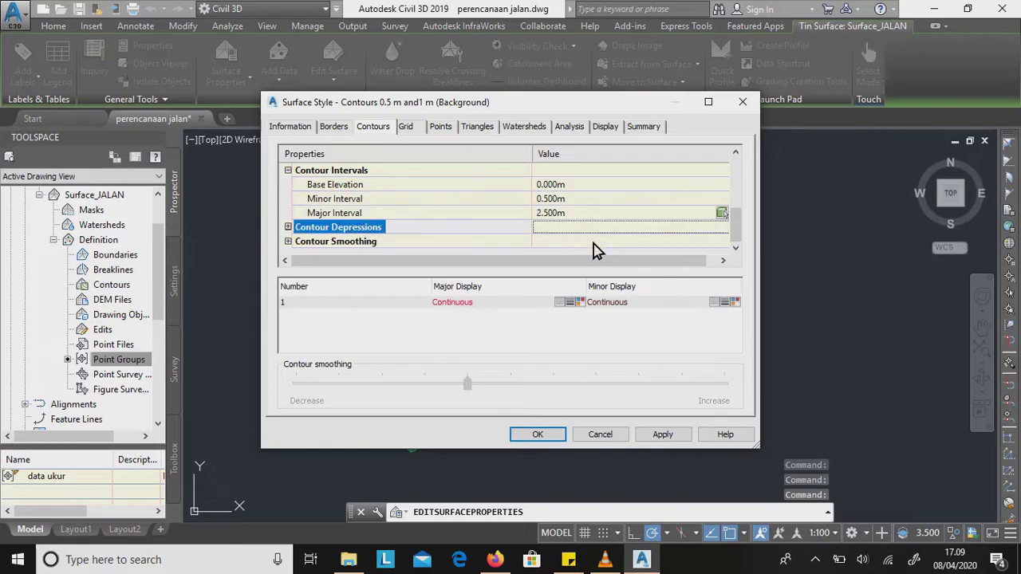
pyautogui.click(288, 228)
pyautogui.scroll(-1, 337, 229)
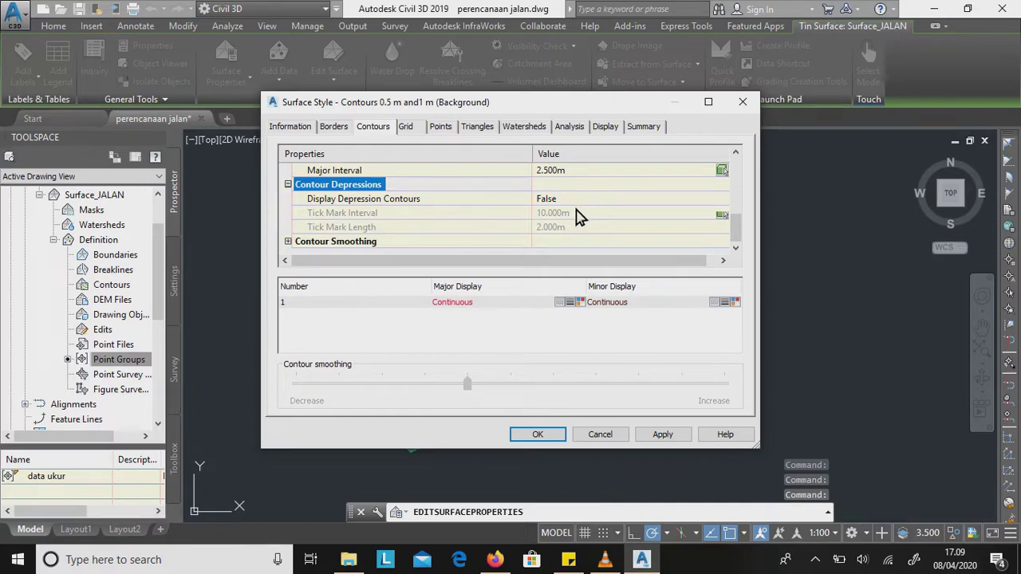
# Set Smooth Contours to True and raise the smoothing slider three ticks toward Increase.
pyautogui.click(298, 244)
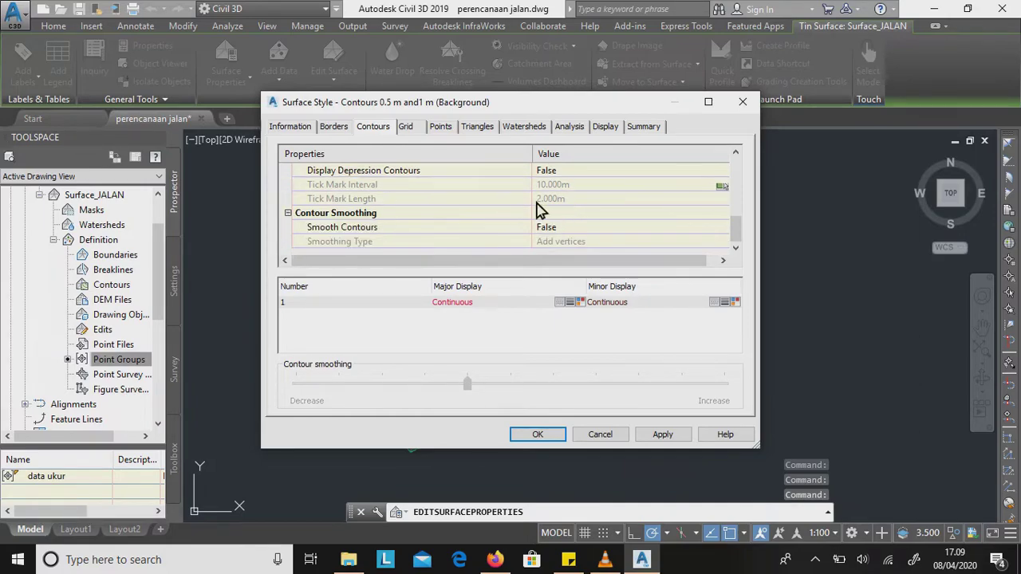
pyautogui.click(594, 237)
pyautogui.click(608, 238)
pyautogui.click(587, 256)
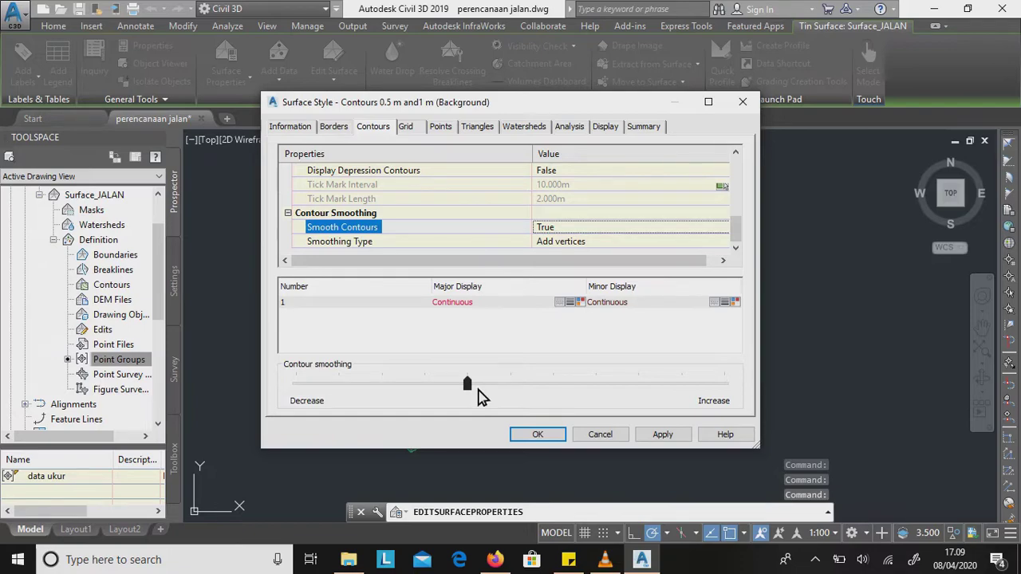
pyautogui.click(479, 390)
pyautogui.click(523, 393)
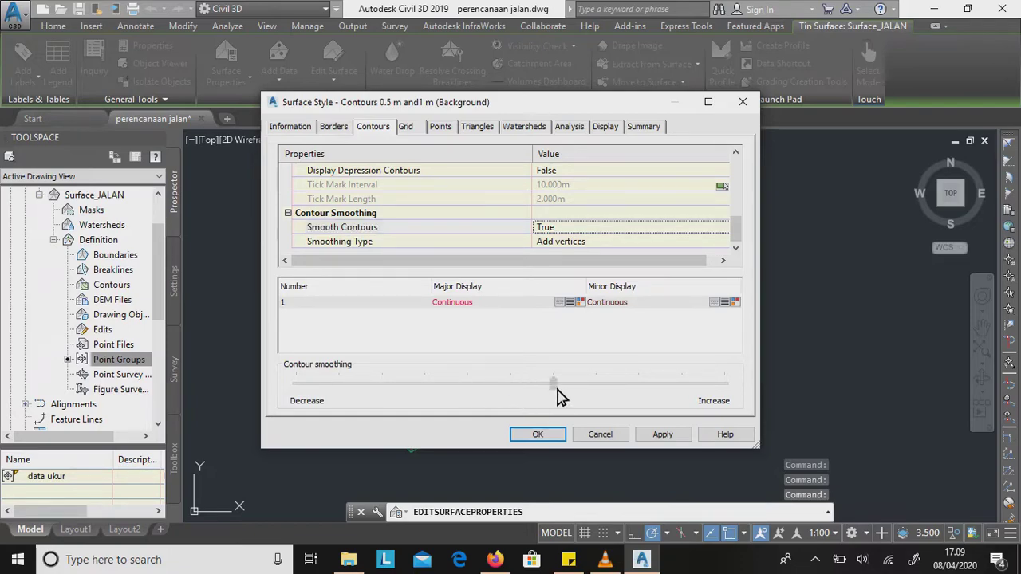
pyautogui.click(610, 394)
pyautogui.moveTo(562, 108); pyautogui.dragTo(761, 108)
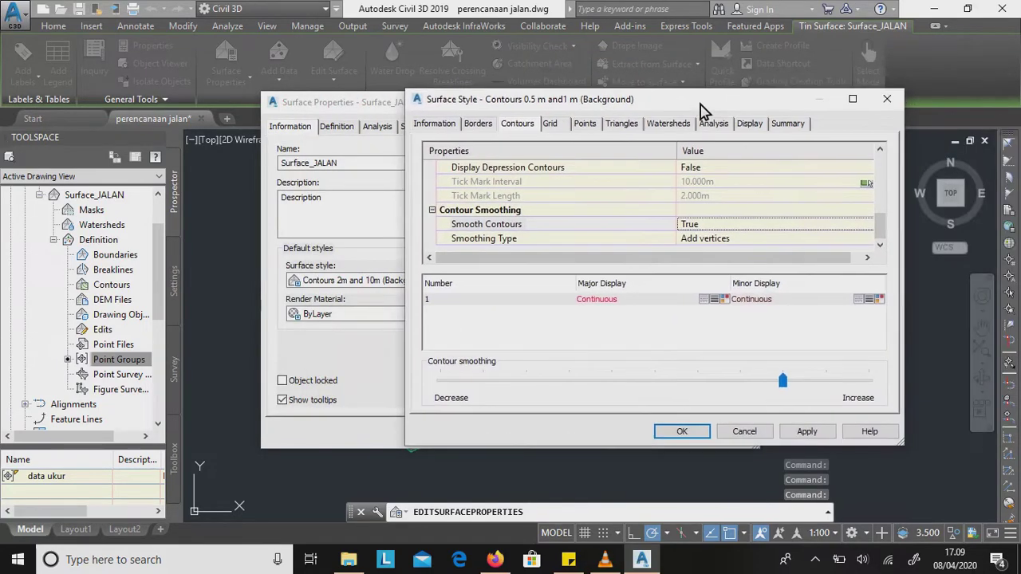
# Save the new style and apply Contours 0.5 m and1 m (Background) to Surface_JALAN.
pyautogui.click(680, 433)
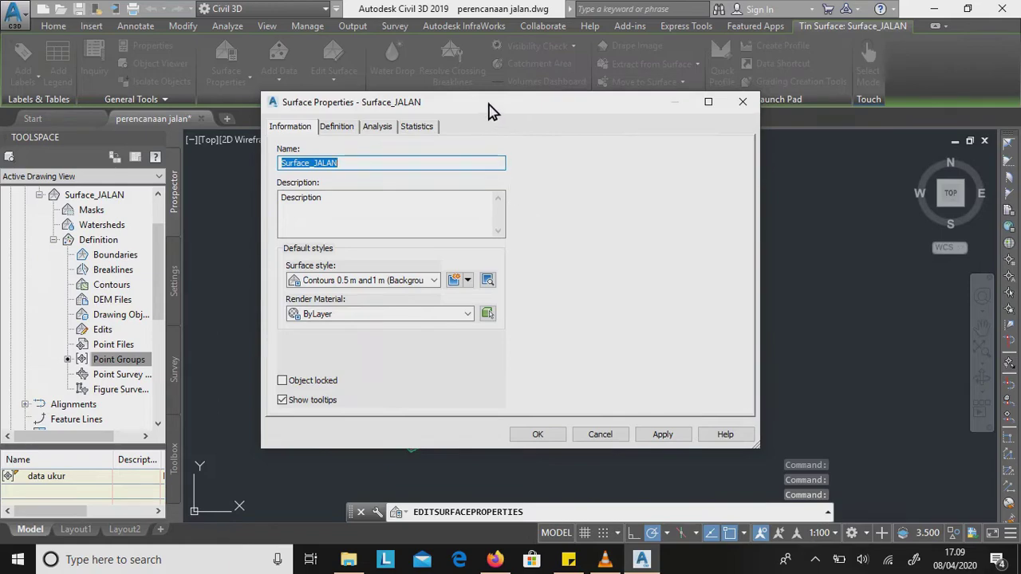
pyautogui.moveTo(490, 112); pyautogui.dragTo(788, 100)
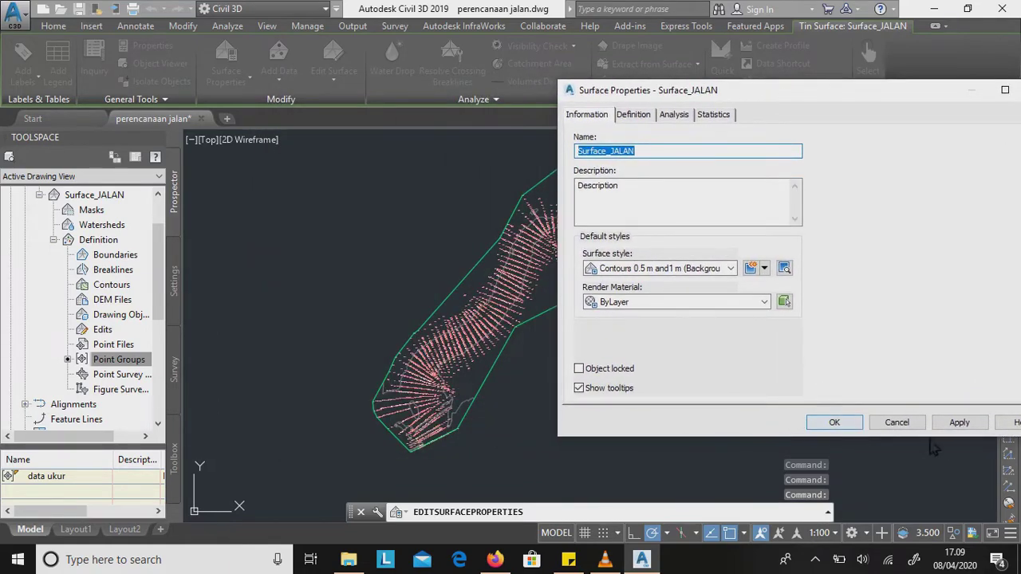
pyautogui.click(959, 422)
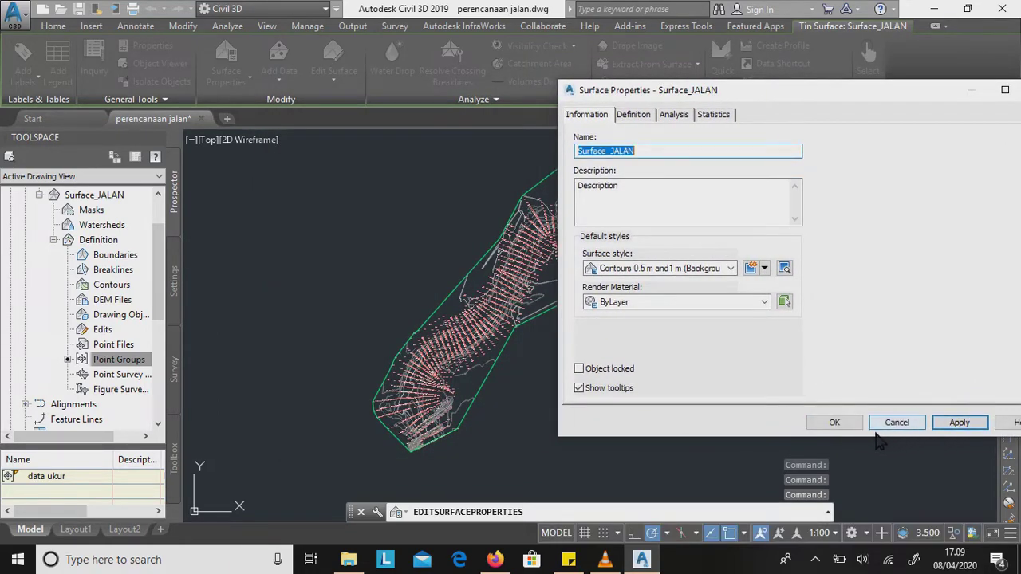
pyautogui.click(674, 275)
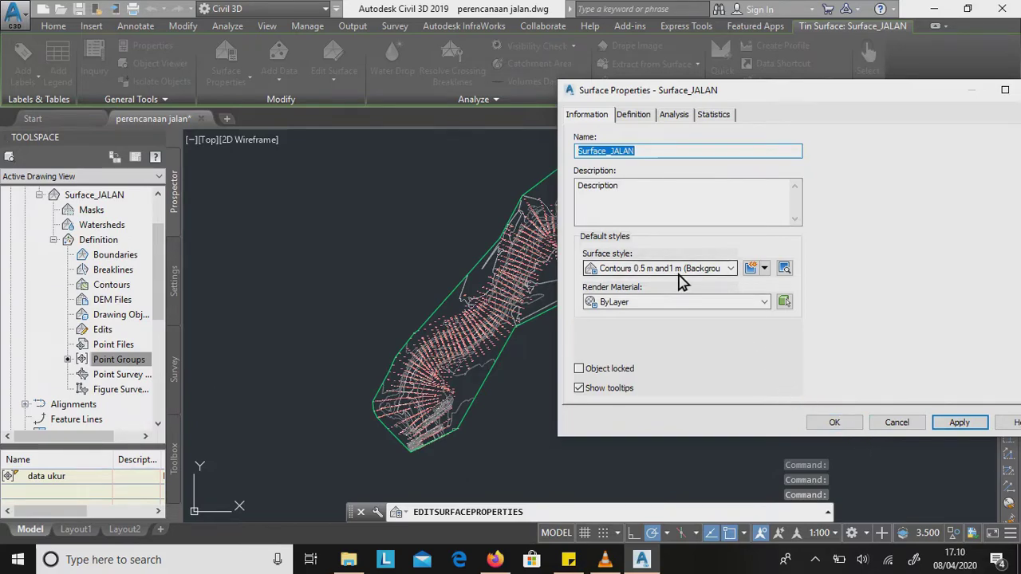
pyautogui.click(884, 275)
pyautogui.press('c')
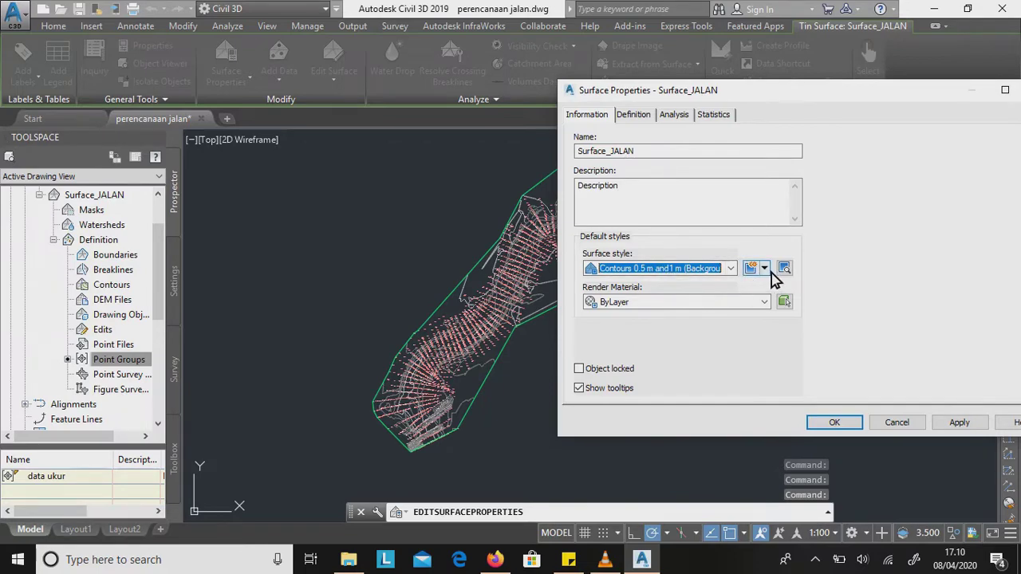
pyautogui.click(764, 269)
pyautogui.click(753, 268)
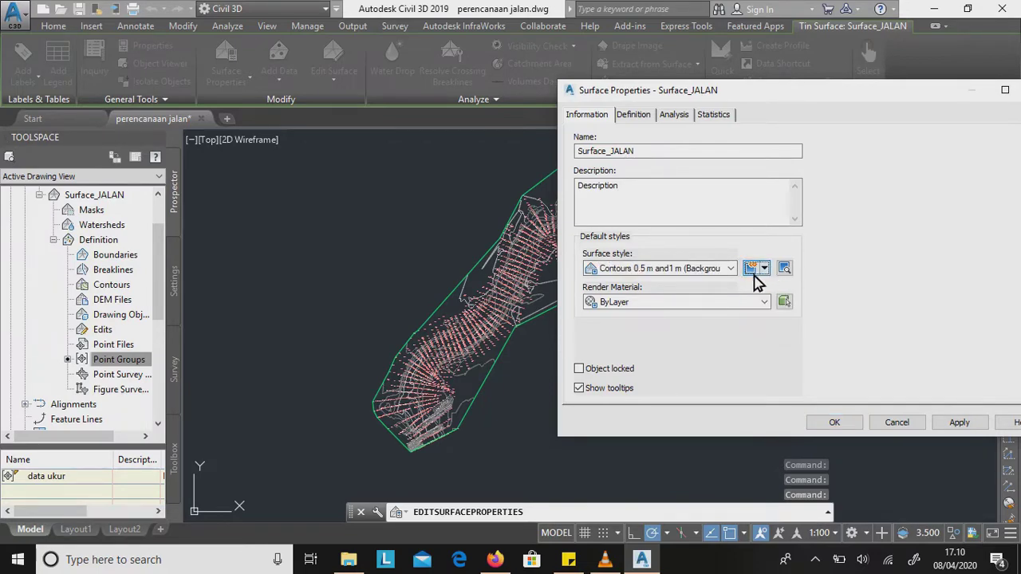
pyautogui.click(765, 270)
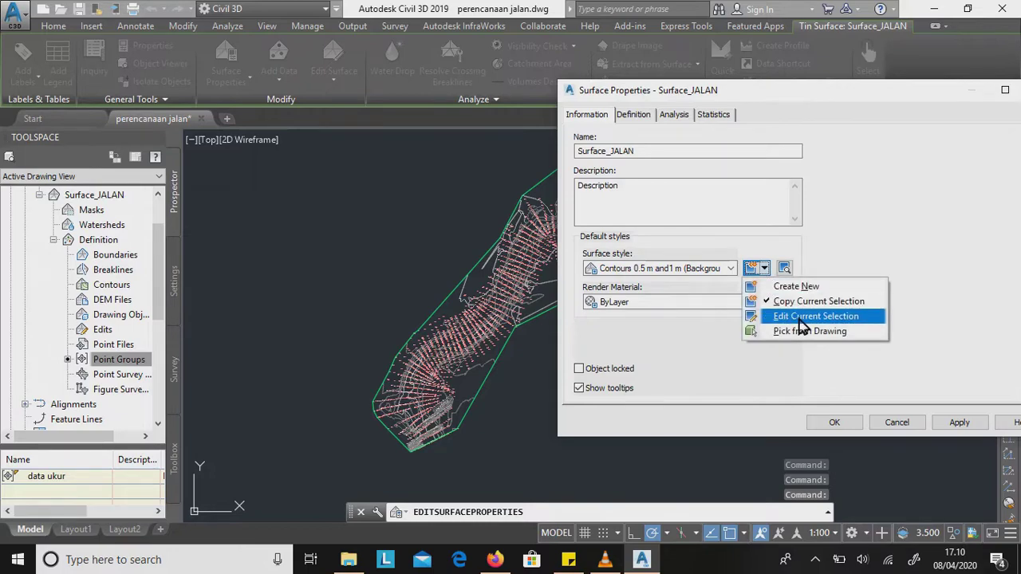
# Edit the assigned surface style, replacing a digit in its name with 5.
pyautogui.click(845, 318)
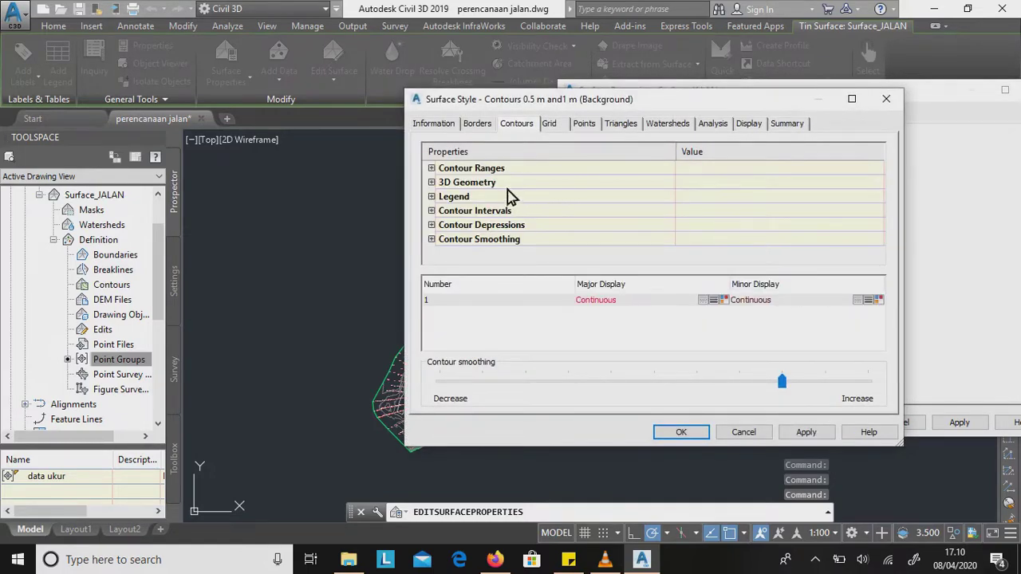
pyautogui.click(444, 125)
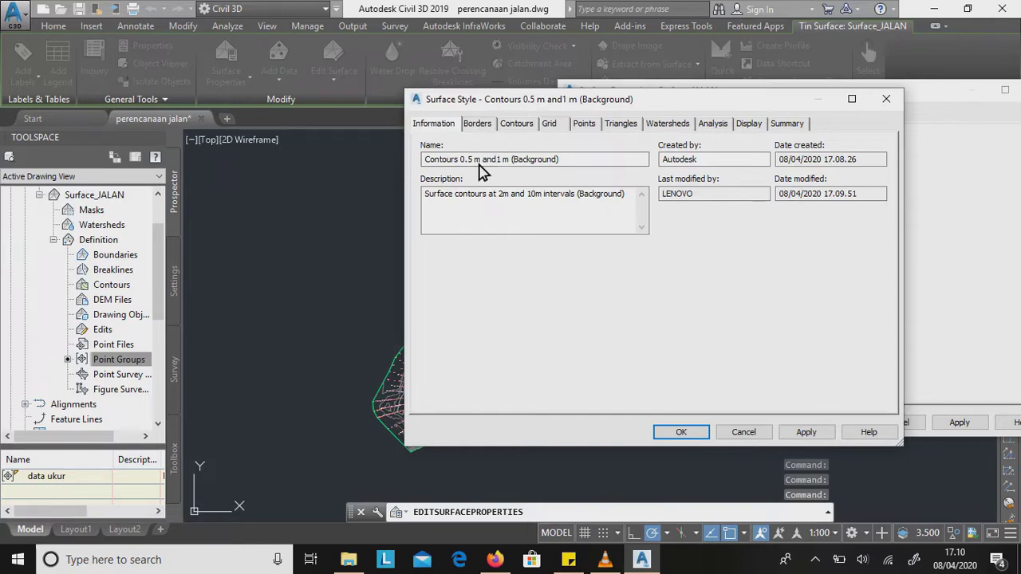
pyautogui.moveTo(479, 165); pyautogui.dragTo(474, 166)
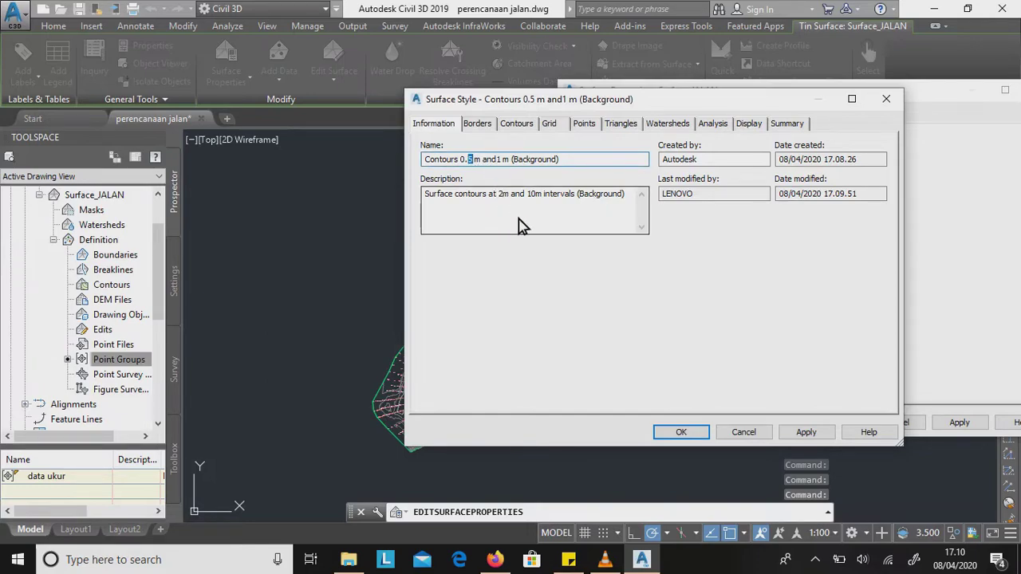
pyautogui.write('25')
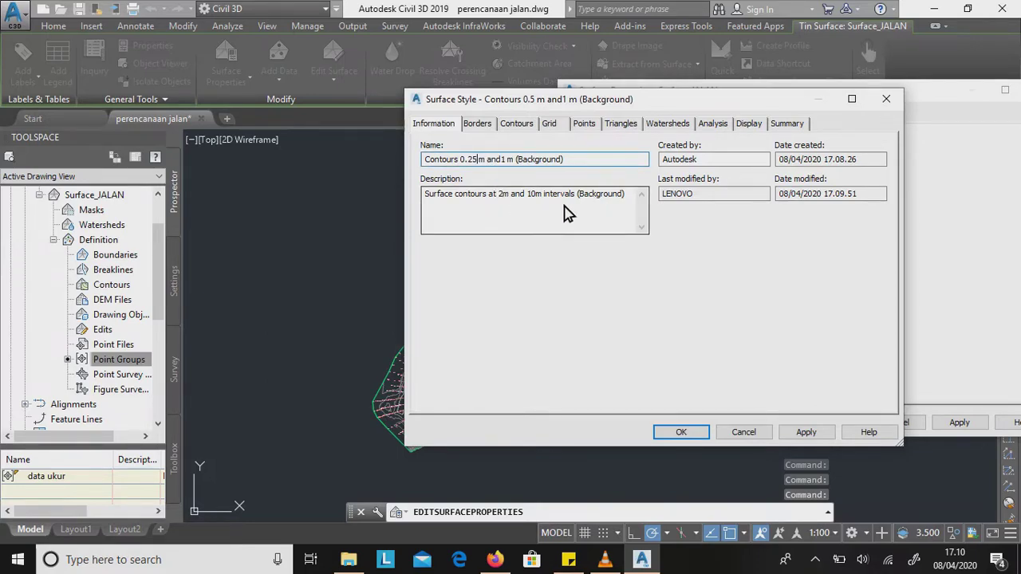
# Change the style's contour intervals to 0.250m minor and 1.25 m major.
pyautogui.click(515, 128)
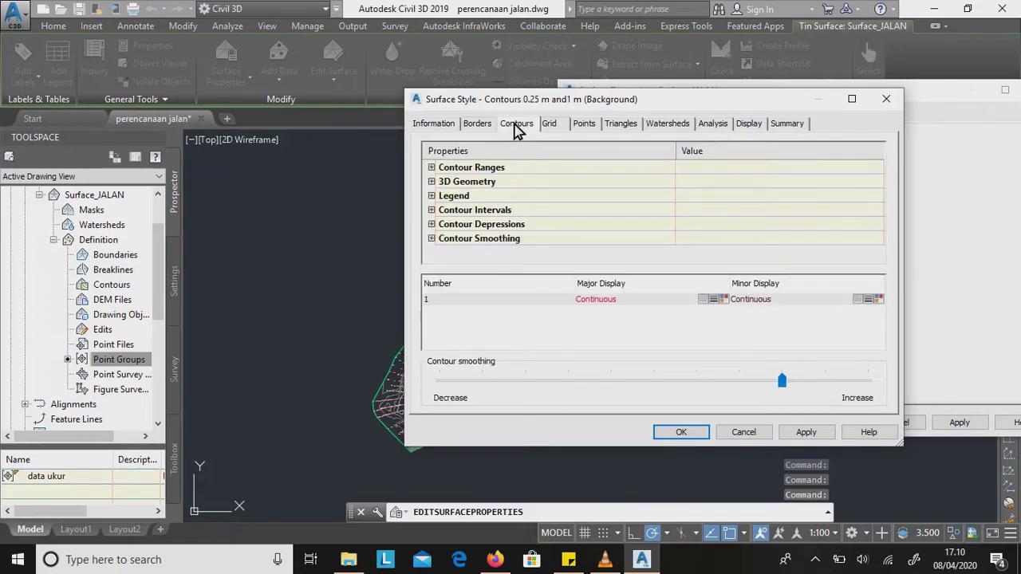
pyautogui.click(438, 241)
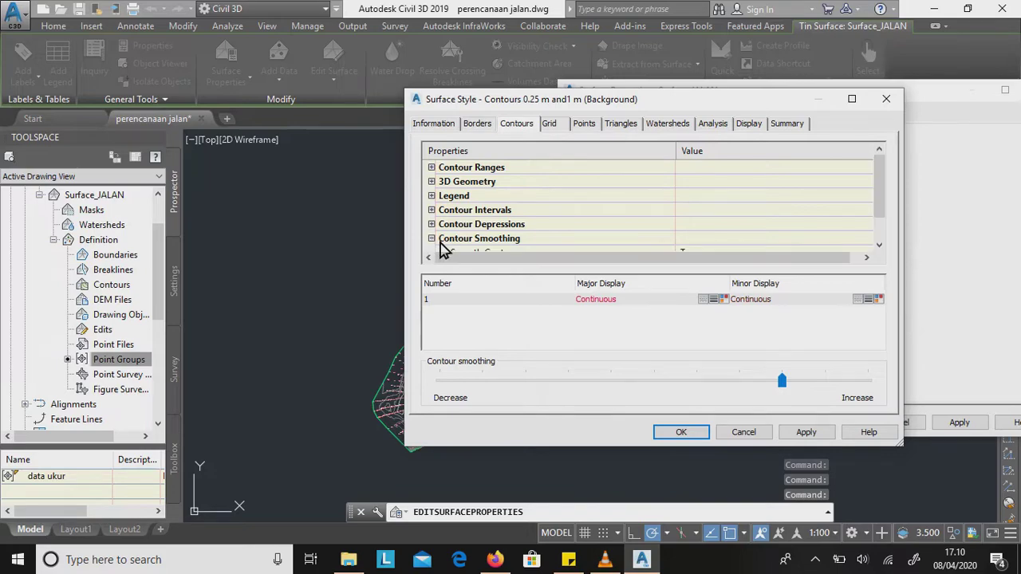
pyautogui.scroll(-1, 452, 242)
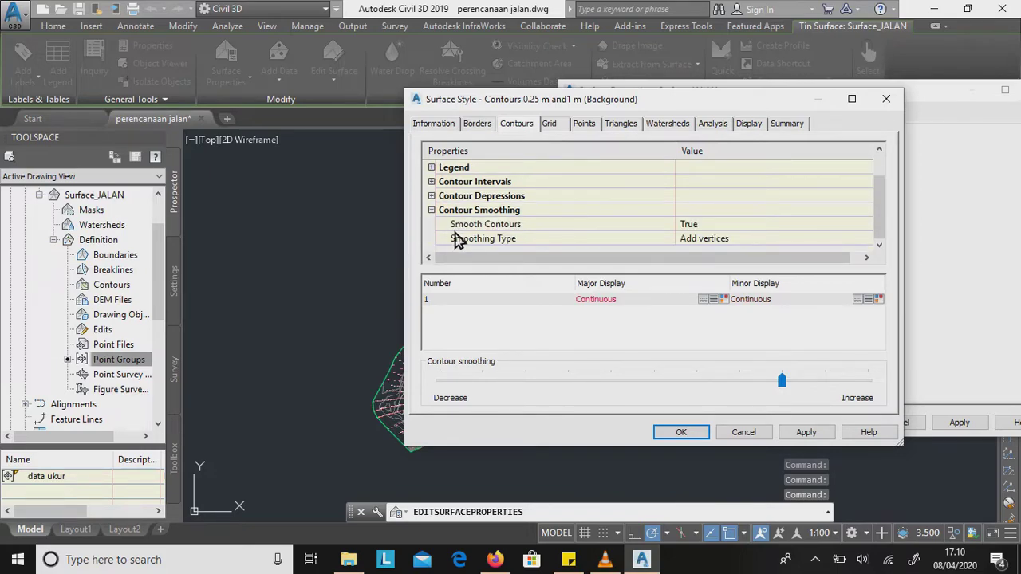
pyautogui.click(437, 185)
pyautogui.click(693, 212)
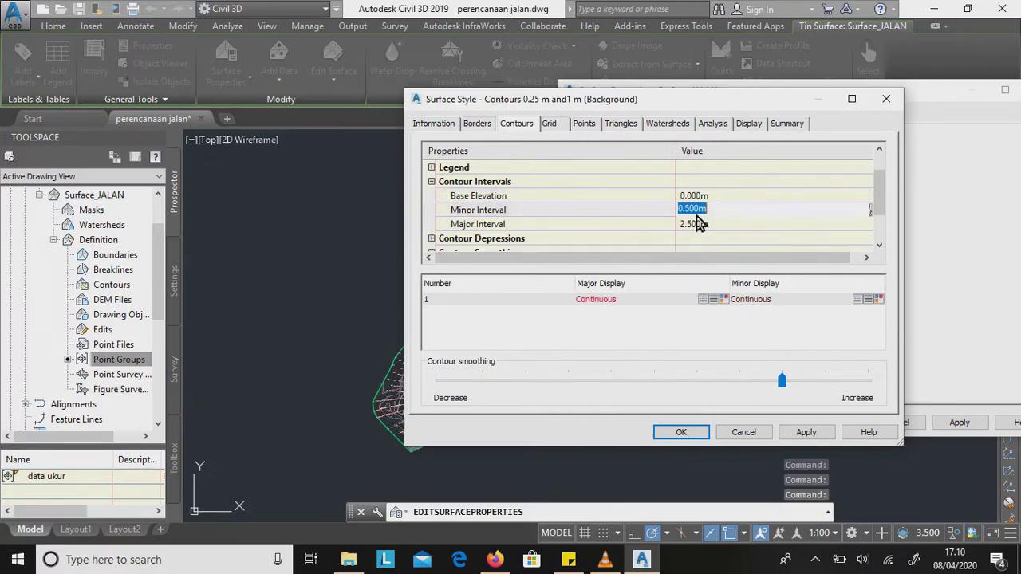
pyautogui.click(687, 214)
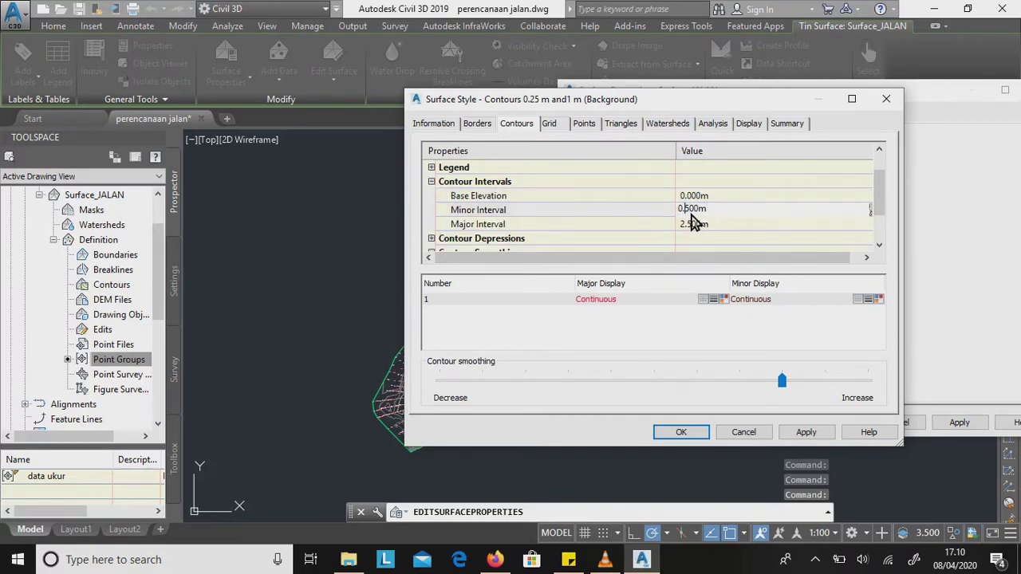
pyautogui.write('2')
pyautogui.click(732, 227)
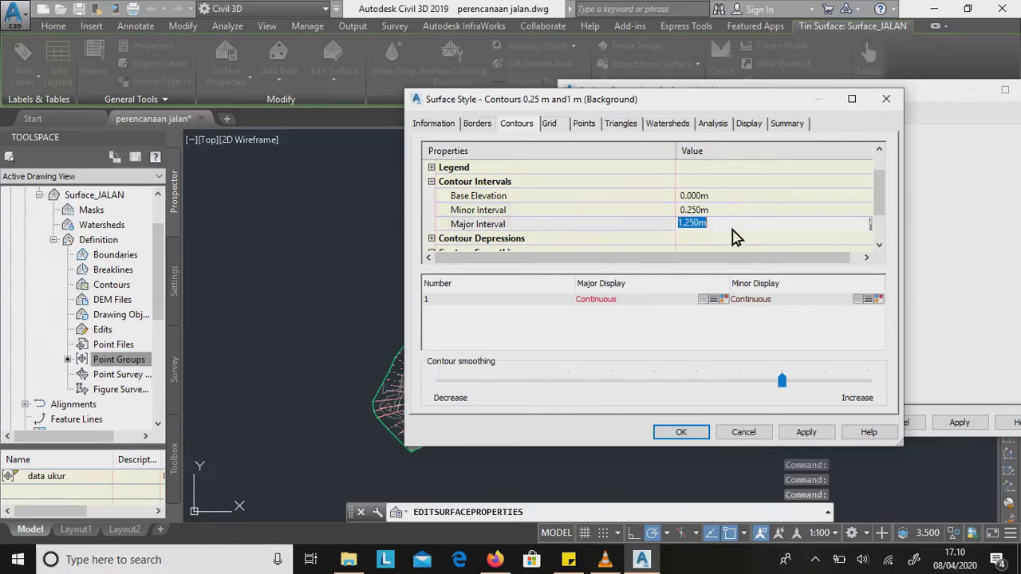
# Finish renaming the style to Contours 0.25 m and 1.25 m (Background).
pyautogui.click(434, 123)
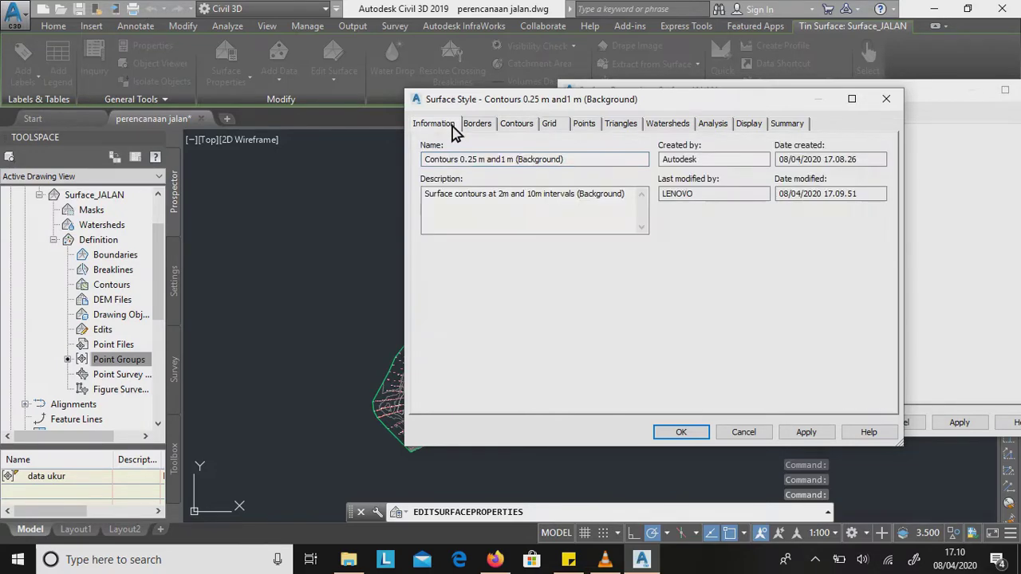
pyautogui.click(507, 161)
pyautogui.write('.')
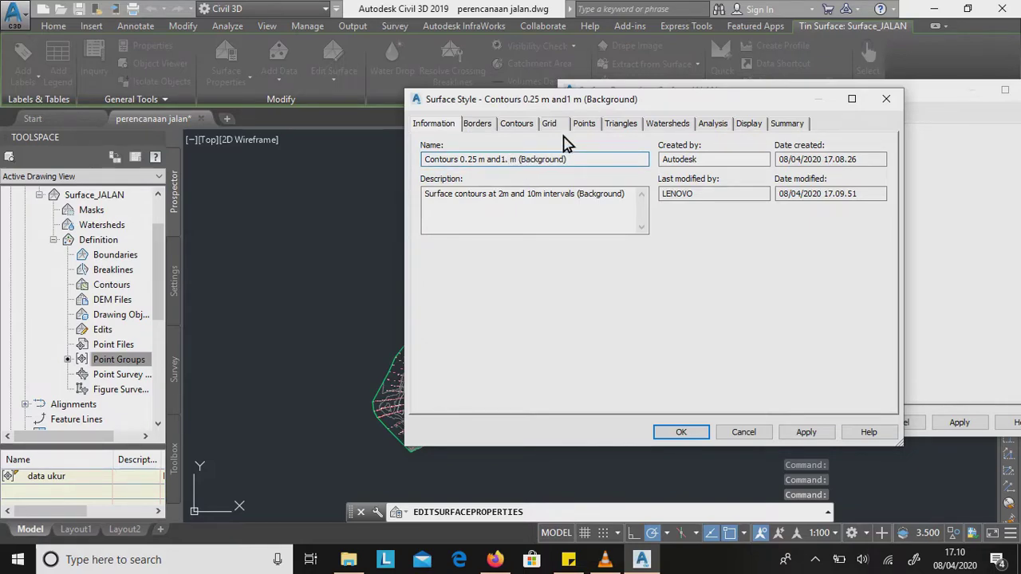
pyautogui.write('25')
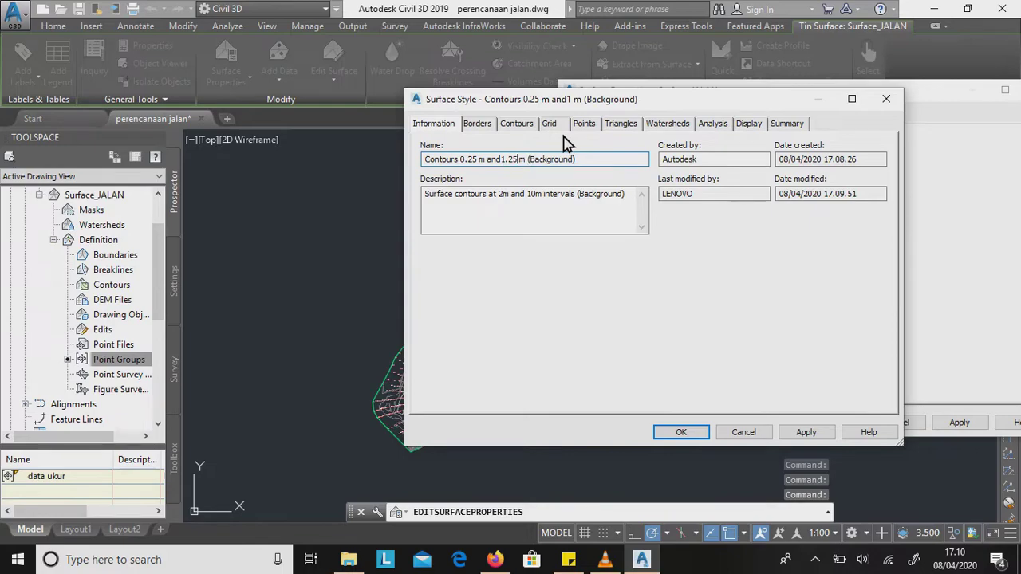
pyautogui.press('Left')
pyautogui.press('Left')
pyautogui.press('Left')
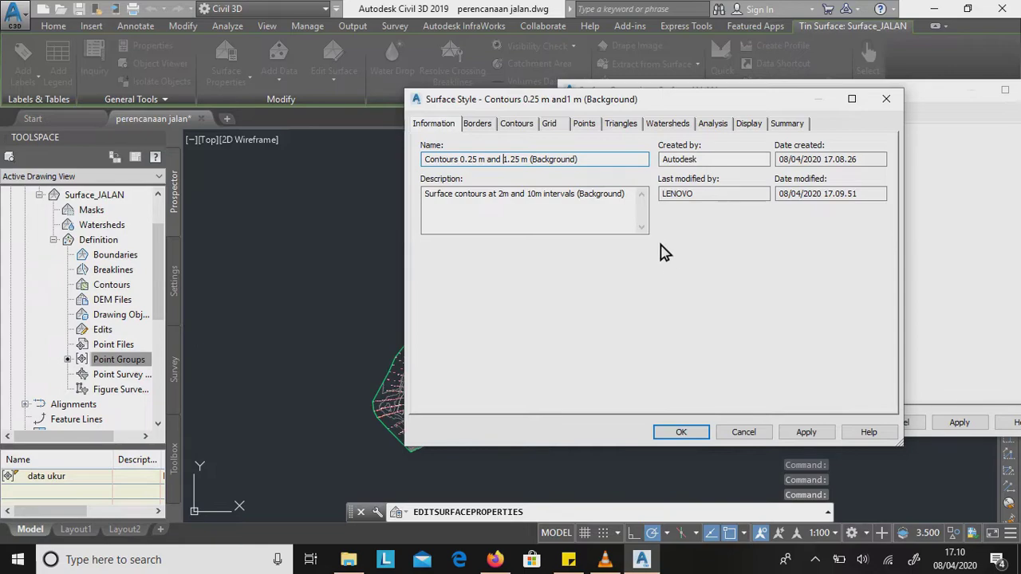
# Accept the 0.25/1.25 m contour style and close Surface Properties.
pyautogui.click(689, 432)
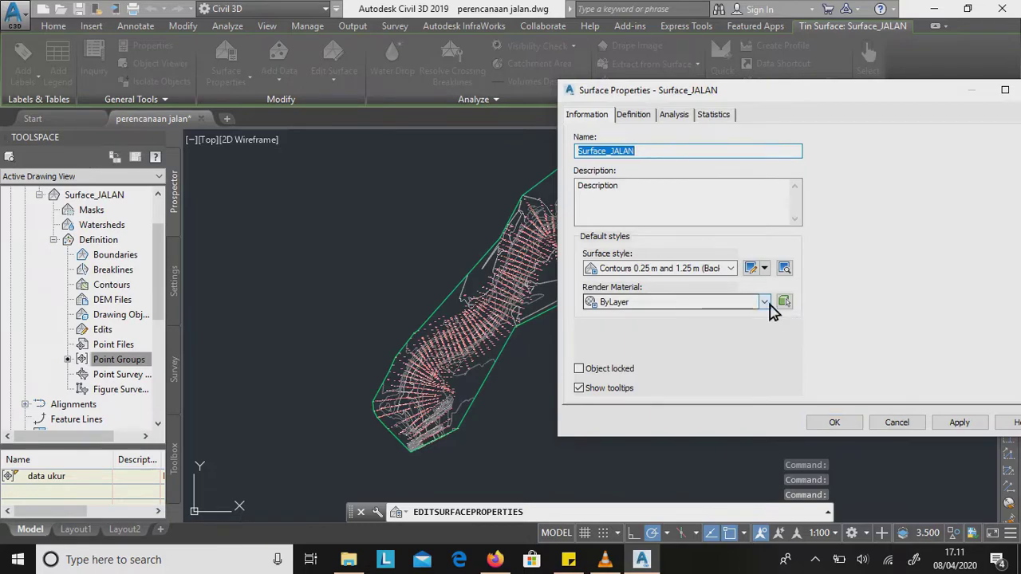
pyautogui.click(764, 302)
pyautogui.click(772, 309)
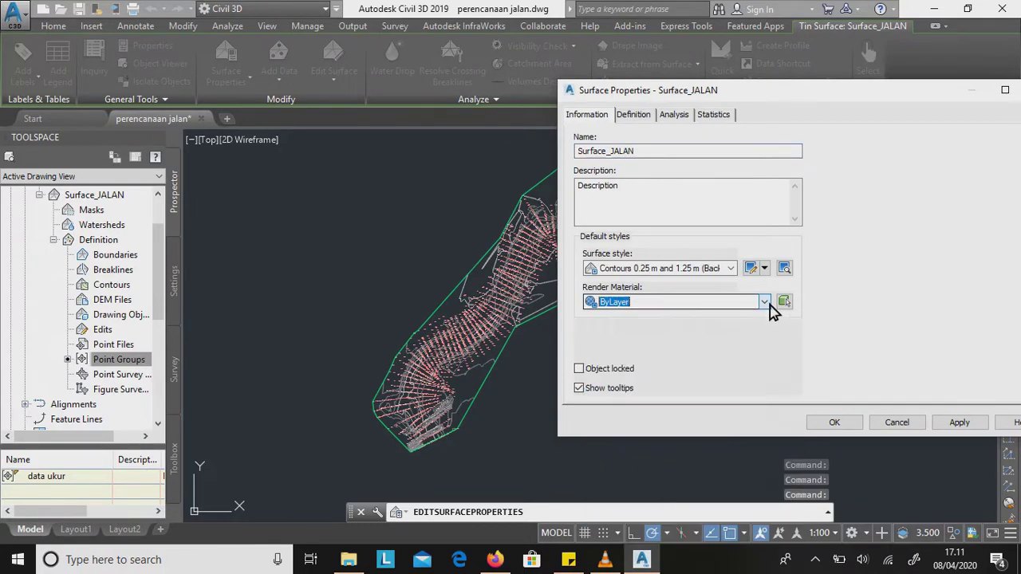
pyautogui.click(829, 426)
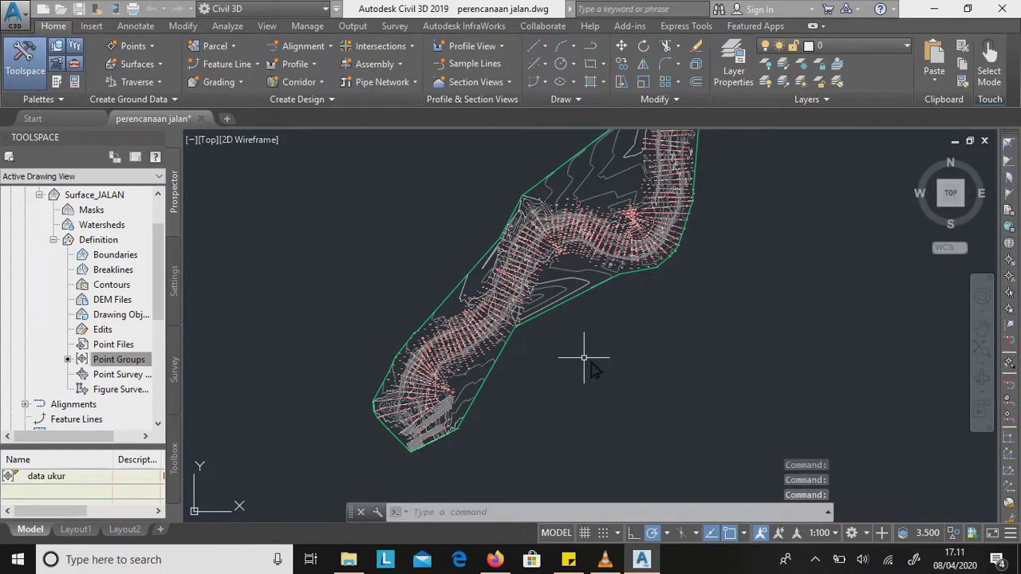
# Zoom and pan along the road corridor to inspect the denser contours, then select Surface_JALAN.
pyautogui.scroll(3, 386, 428)
pyautogui.scroll(3, 386, 428)
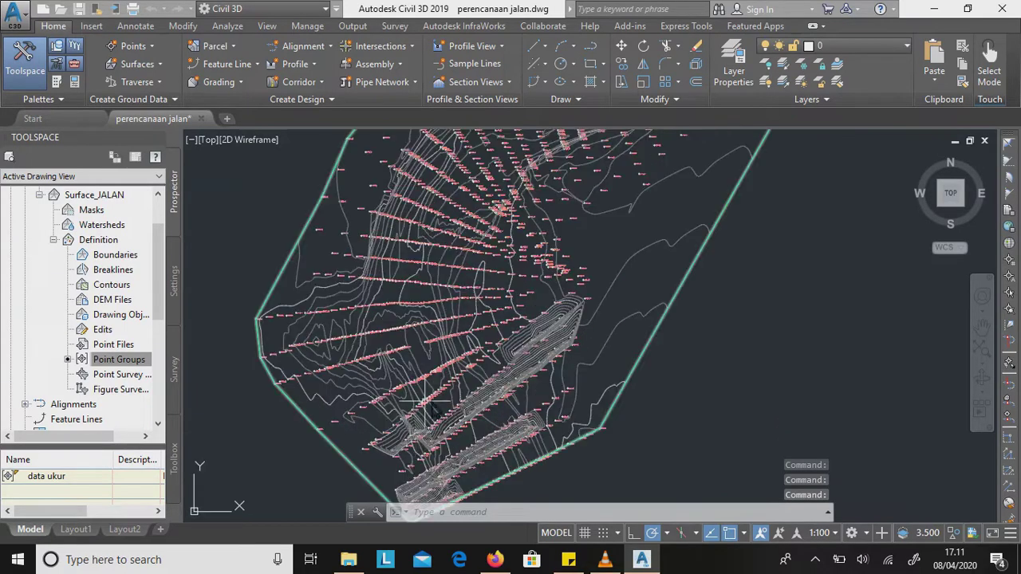
pyautogui.scroll(4, 446, 383)
pyautogui.moveTo(462, 383); pyautogui.dragTo(877, 398, button='middle')
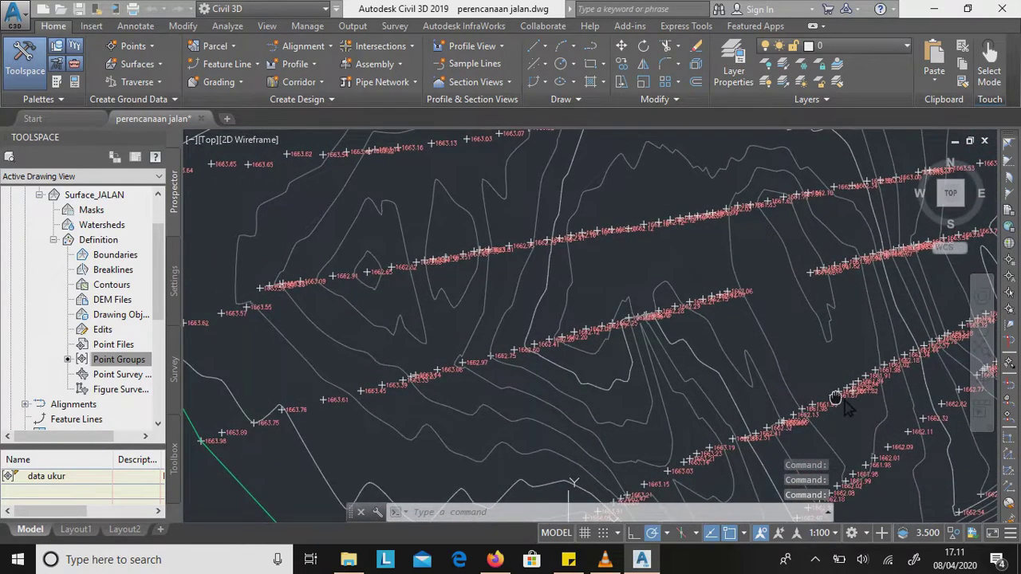
pyautogui.scroll(-2, 877, 387)
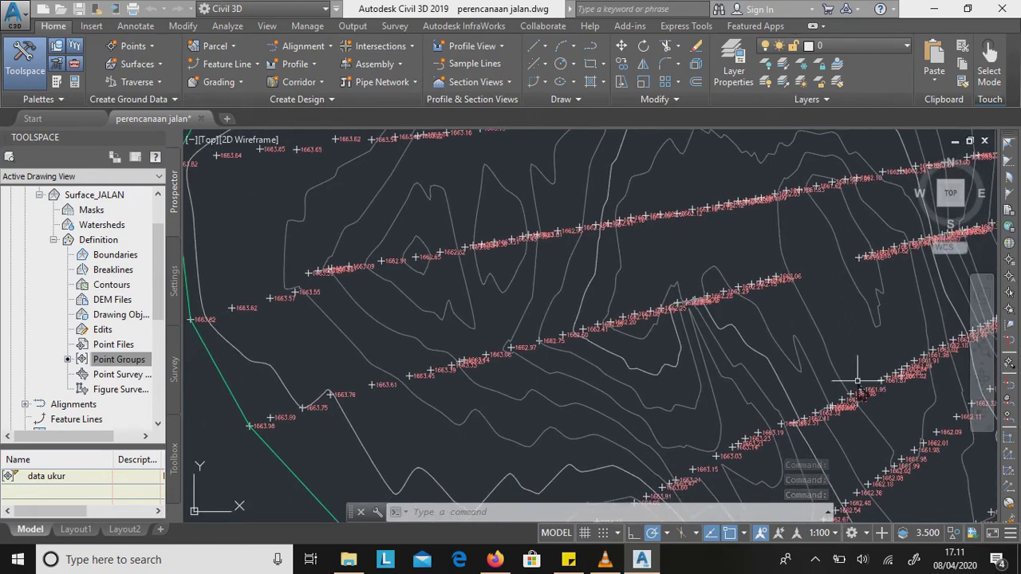
pyautogui.scroll(-1, 839, 372)
pyautogui.scroll(-1, 771, 385)
pyautogui.scroll(-1, 649, 292)
pyautogui.scroll(-1, 620, 258)
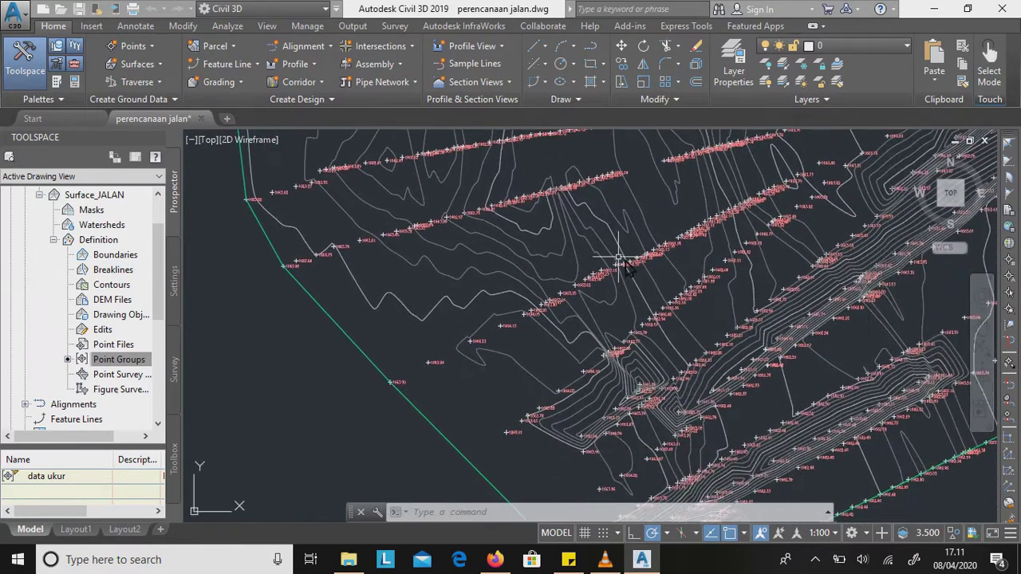
pyautogui.scroll(-1, 667, 391)
pyautogui.scroll(-1, 667, 391)
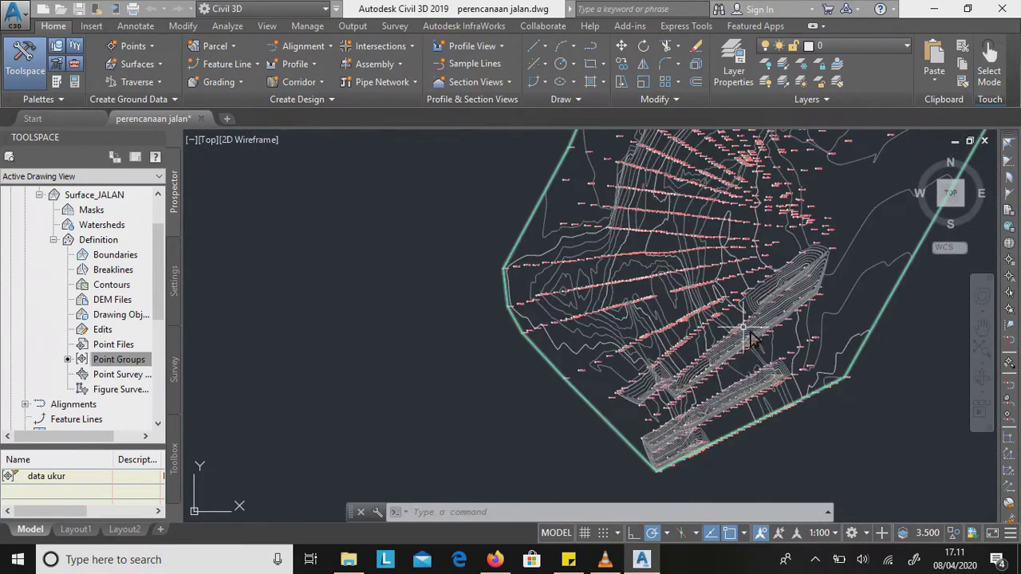
pyautogui.moveTo(741, 365)
pyautogui.mouseDown(button='middle')
pyautogui.moveTo(621, 334)
pyautogui.moveTo(518, 483)
pyautogui.mouseUp(button='middle')
pyautogui.scroll(2, 611, 328)
pyautogui.scroll(1, 688, 310)
pyautogui.scroll(1, 662, 335)
pyautogui.scroll(1, 666, 309)
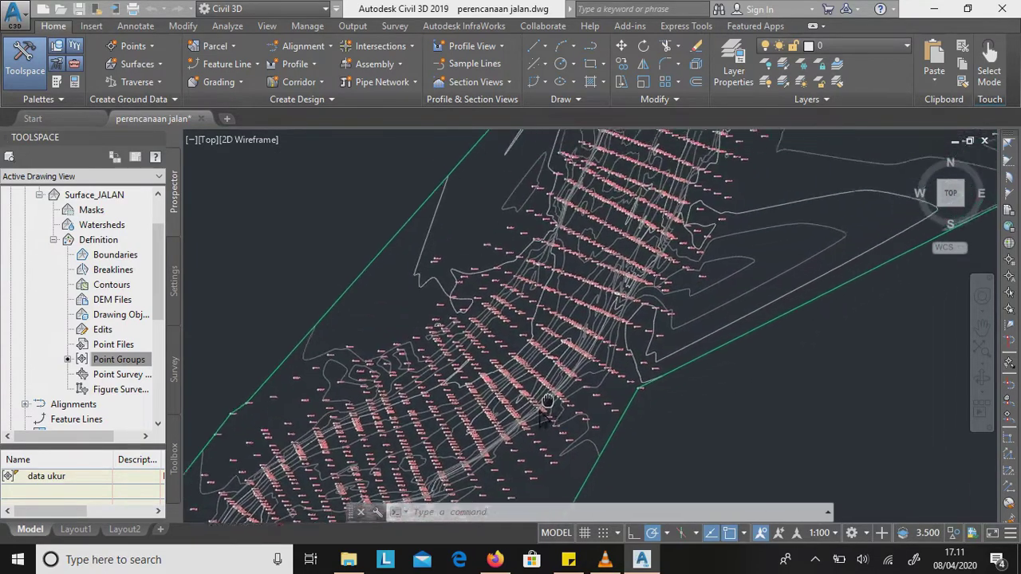
pyautogui.scroll(1, 678, 295)
pyautogui.moveTo(627, 296); pyautogui.dragTo(506, 422, button='middle')
pyautogui.scroll(-1, 506, 423)
pyautogui.scroll(-1, 590, 366)
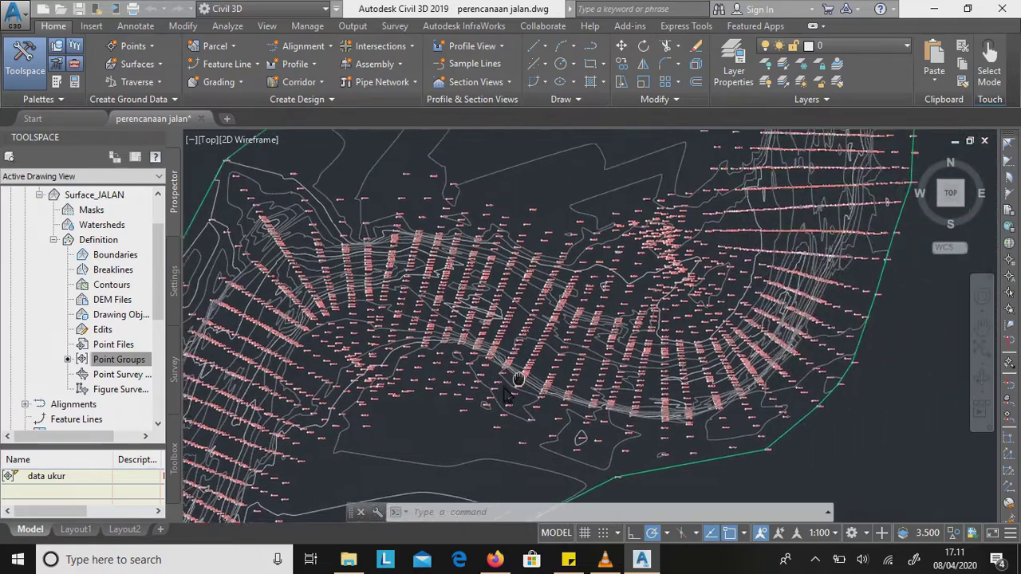
pyautogui.scroll(-1, 669, 319)
pyautogui.scroll(-1, 749, 265)
pyautogui.scroll(-2, 749, 266)
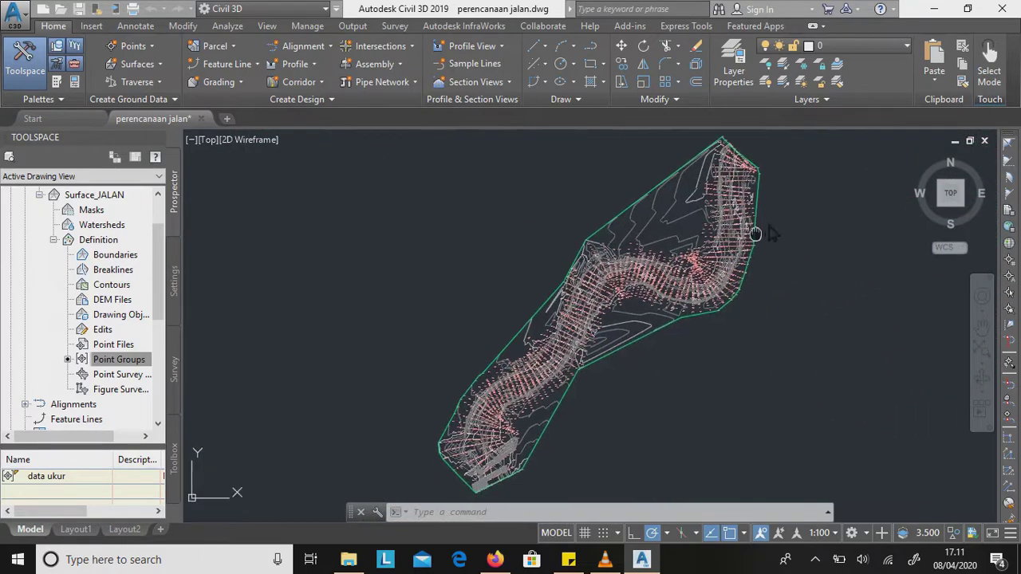
pyautogui.scroll(2, 763, 230)
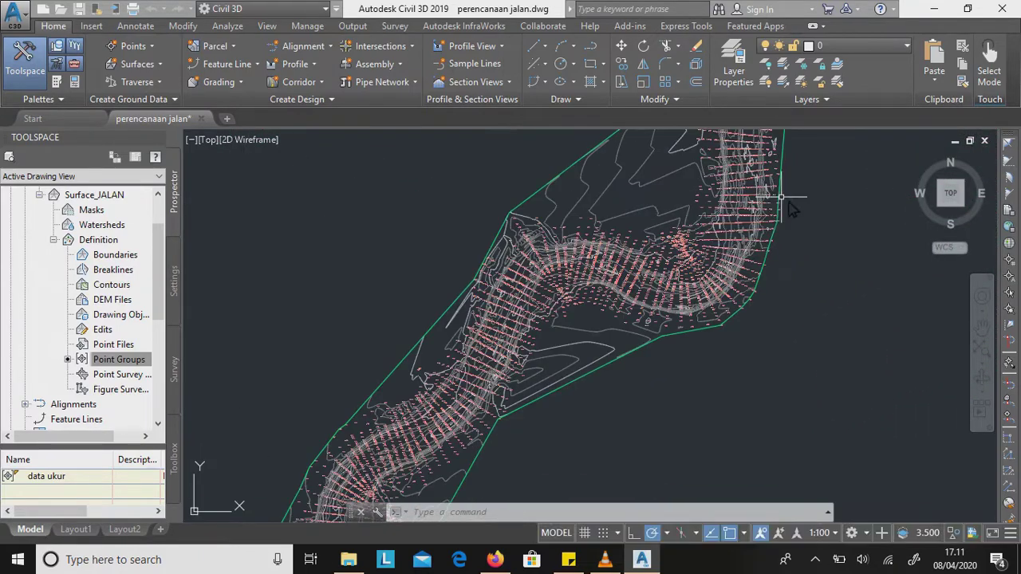
pyautogui.click(630, 363)
# Give Surface_JALAN the ANZ_Triangulation style, then pan to its southwest end and select it.
pyautogui.rightClick(630, 366)
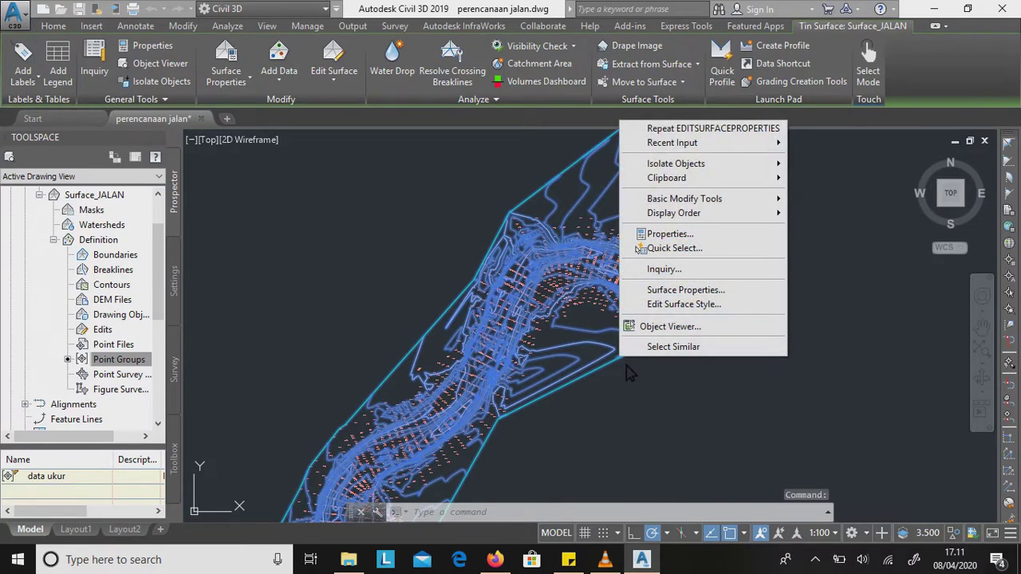
pyautogui.click(679, 291)
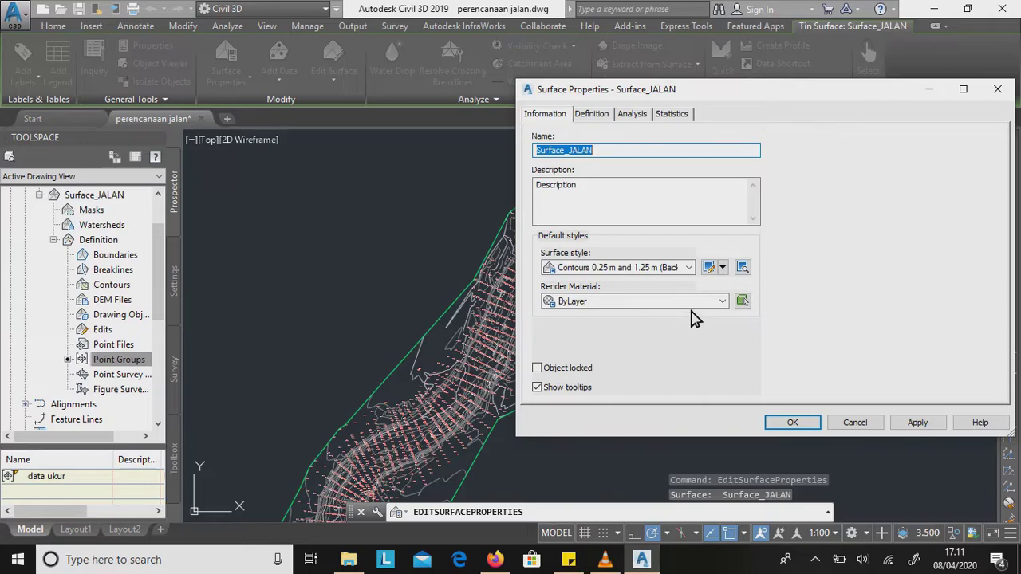
pyautogui.click(695, 270)
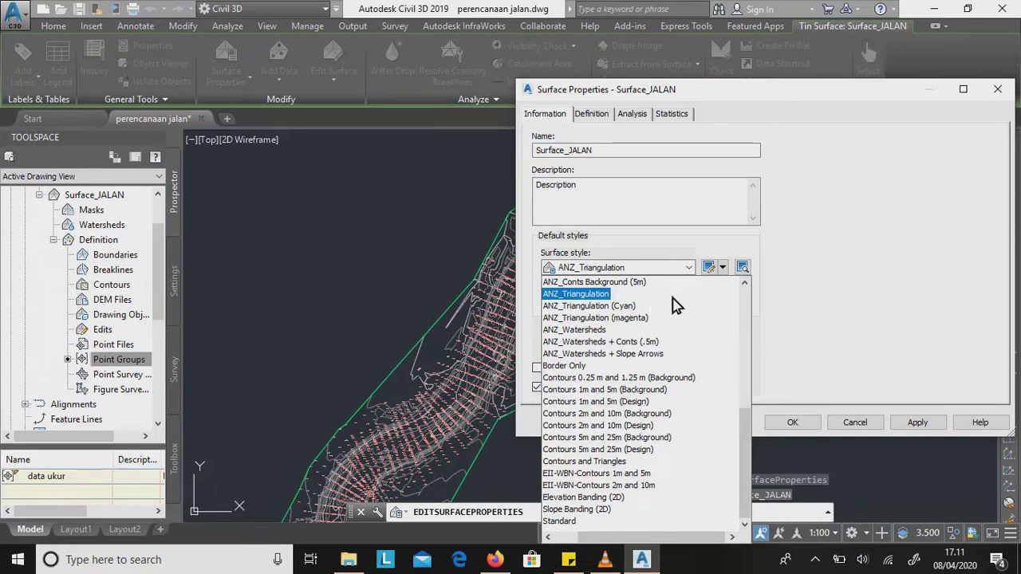
pyautogui.click(594, 294)
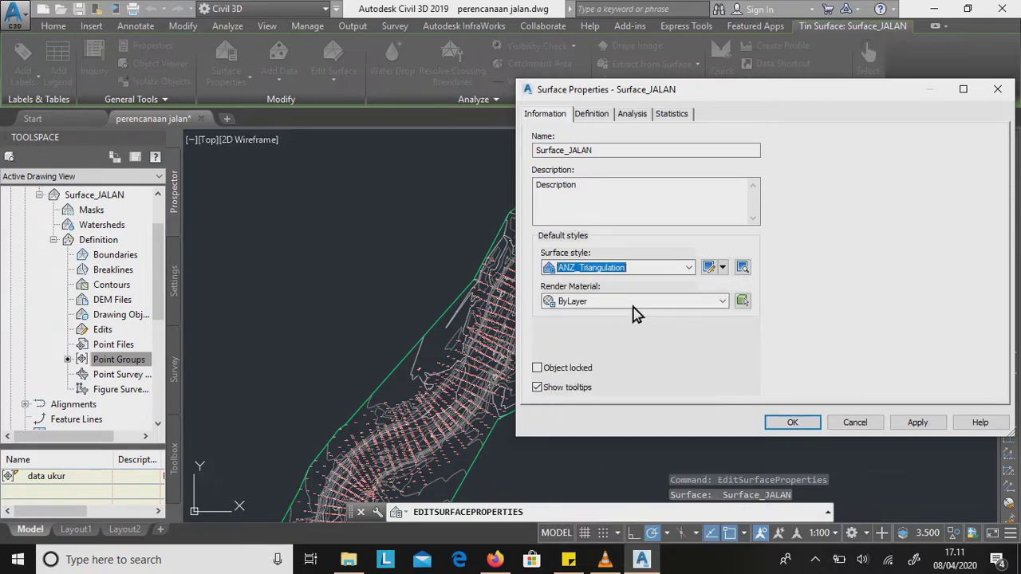
pyautogui.click(792, 422)
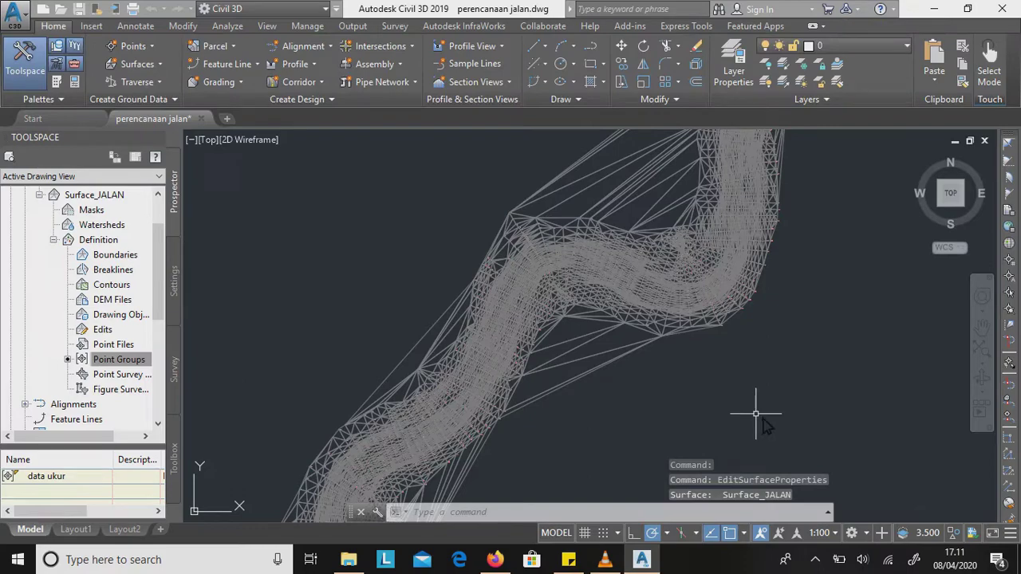
pyautogui.moveTo(752, 392); pyautogui.dragTo(853, 261, button='middle')
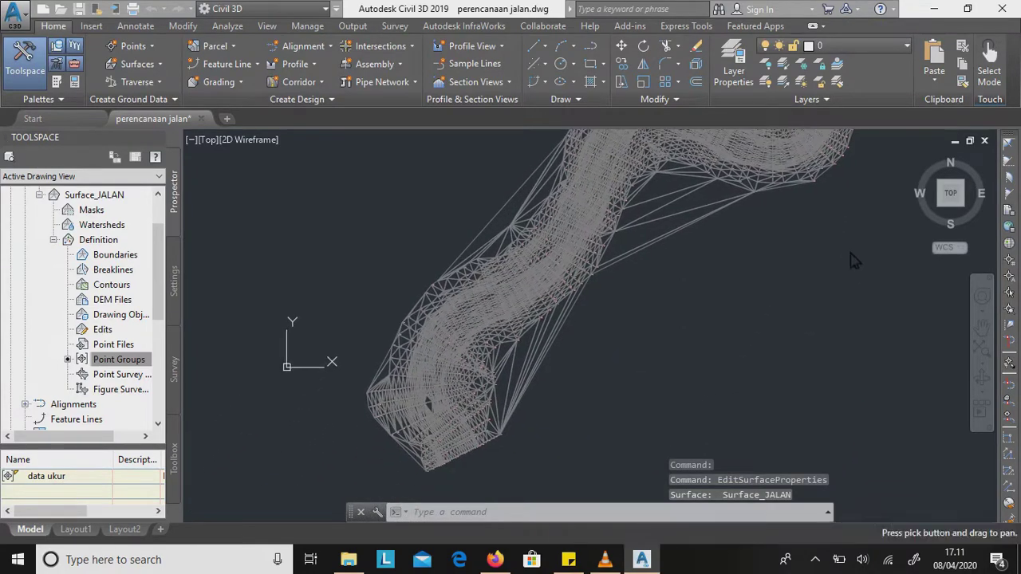
pyautogui.click(668, 242)
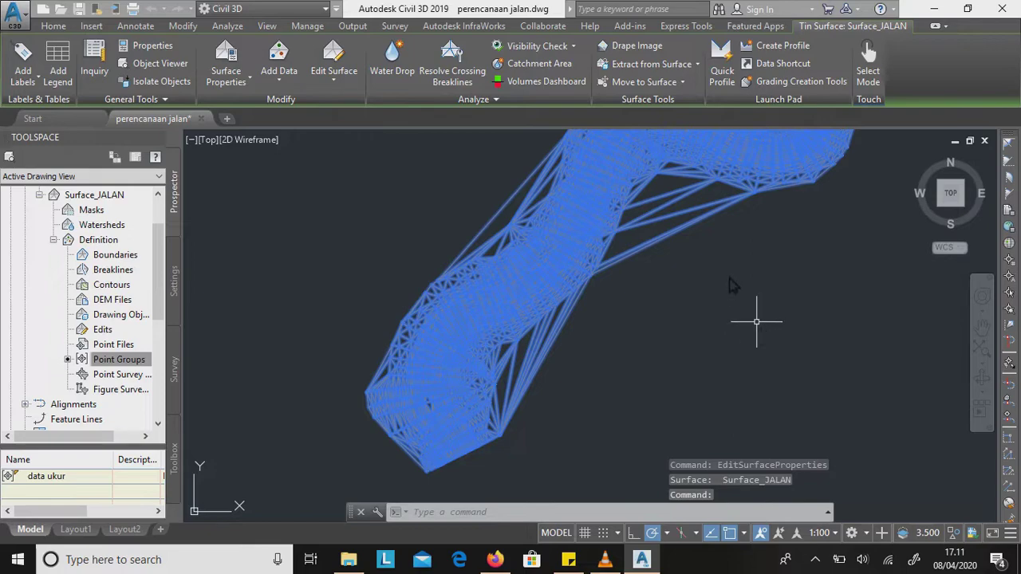
# Use Delete Line to remove the first stray edges: 13 below the road and five outside it.
pyautogui.click(352, 94)
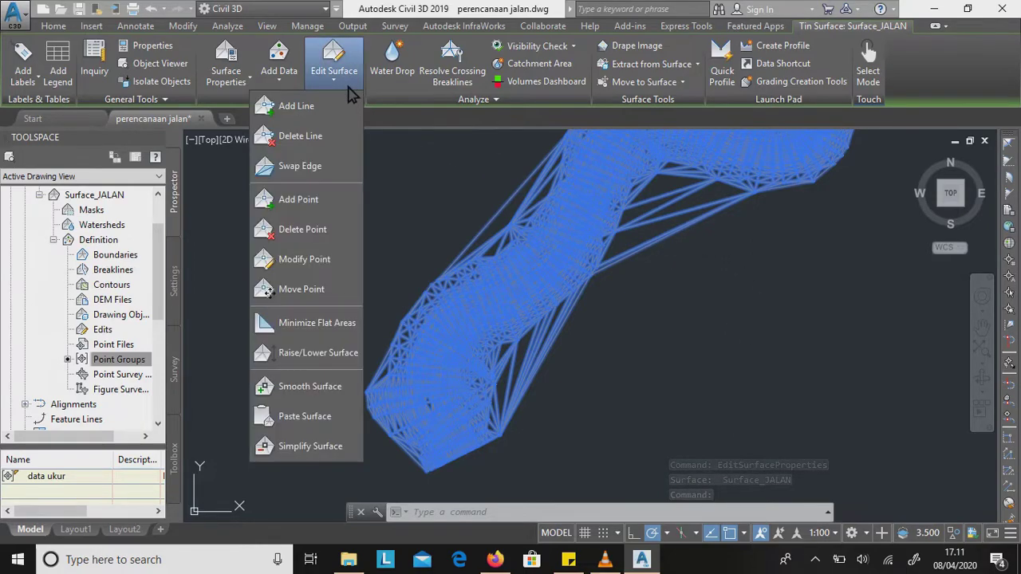
pyautogui.click(322, 137)
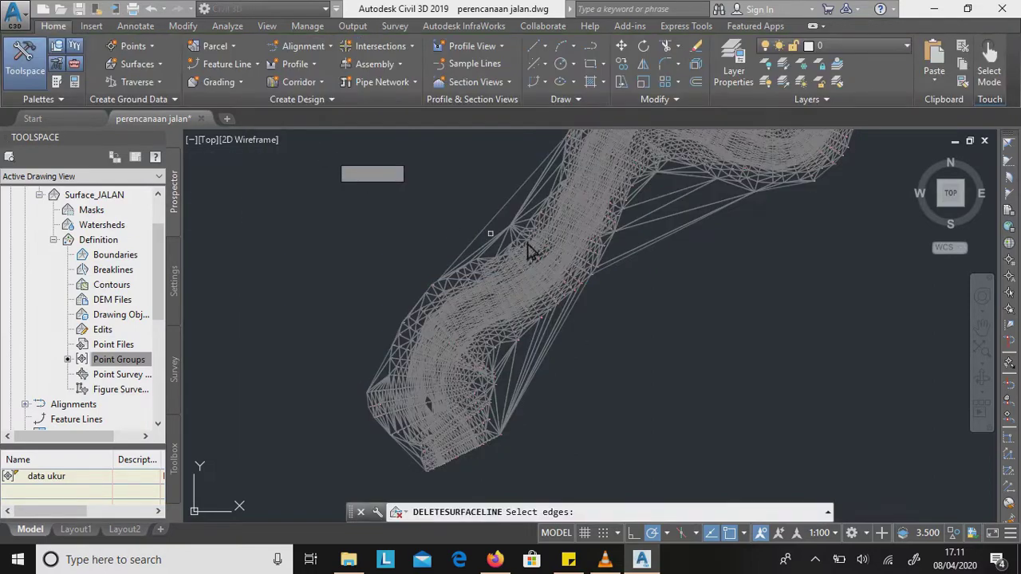
pyautogui.click(712, 264)
pyautogui.click(663, 206)
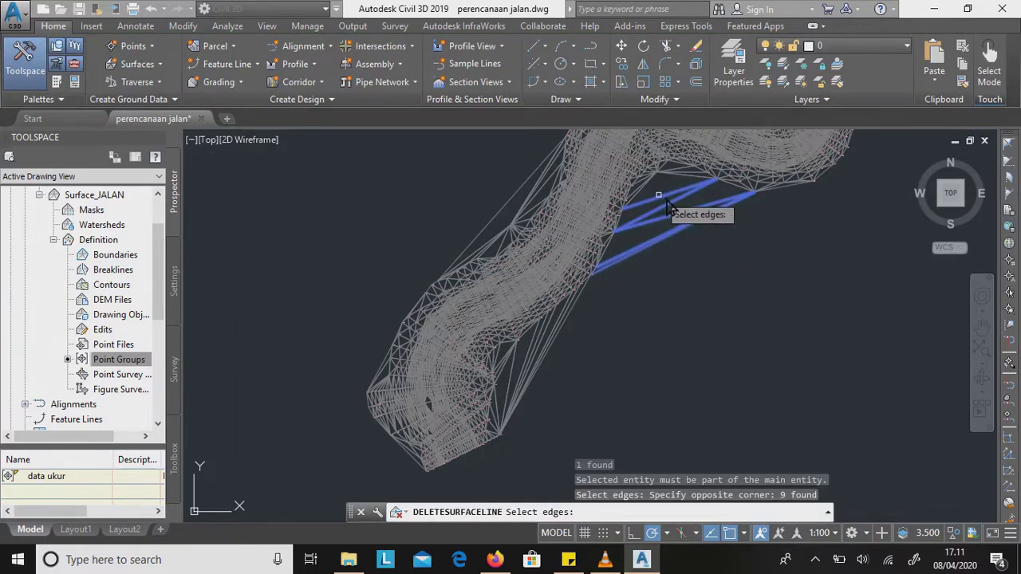
pyautogui.click(622, 388)
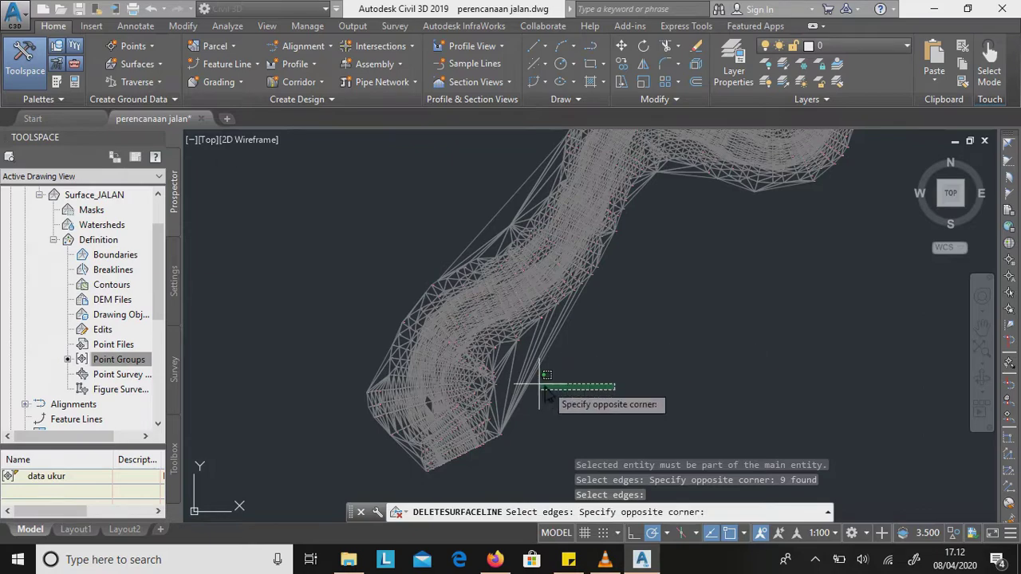
pyautogui.click(516, 373)
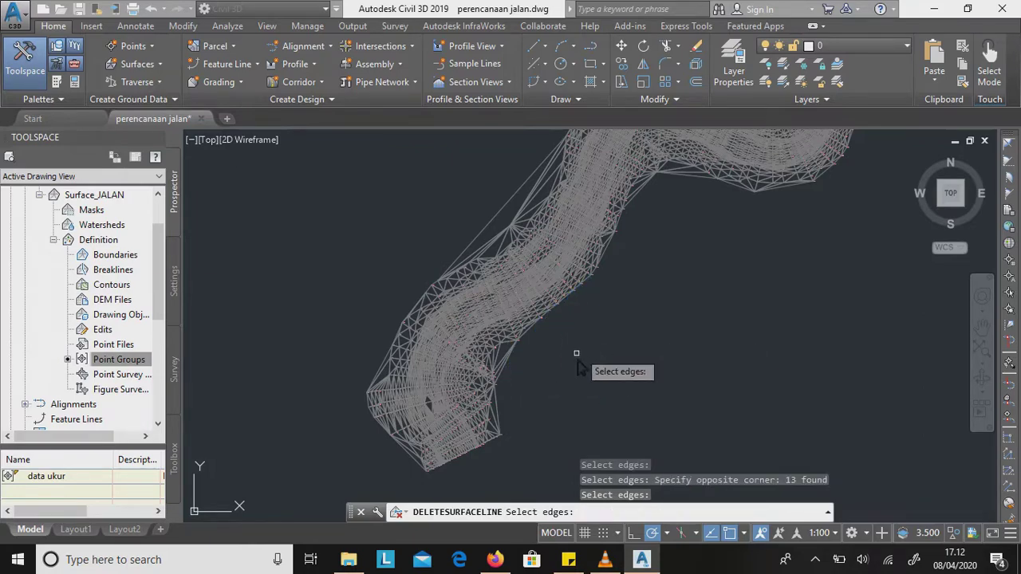
pyautogui.scroll(3, 510, 395)
pyautogui.scroll(3, 590, 351)
pyautogui.click(611, 327)
pyautogui.click(550, 220)
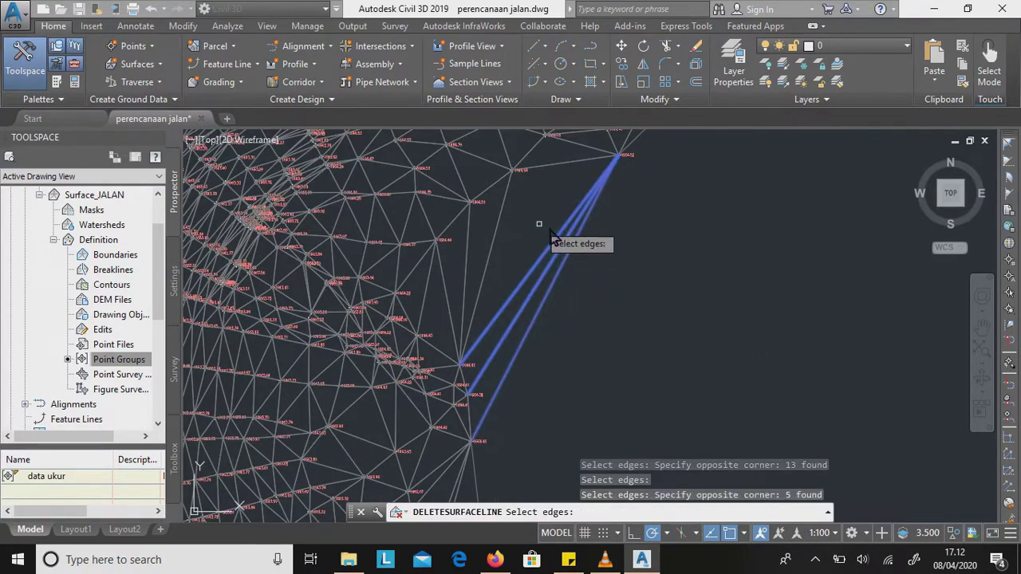
pyautogui.scroll(-5, 678, 328)
pyautogui.press('Return')
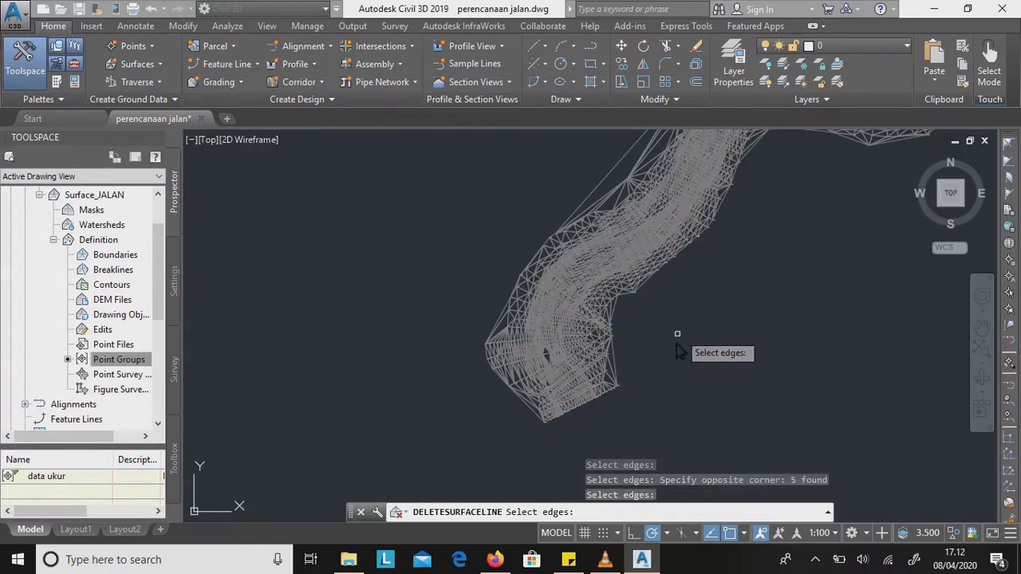
# Delete the single long stray edge beside the road.
pyautogui.scroll(5, 638, 351)
pyautogui.click(560, 339)
pyautogui.click(527, 344)
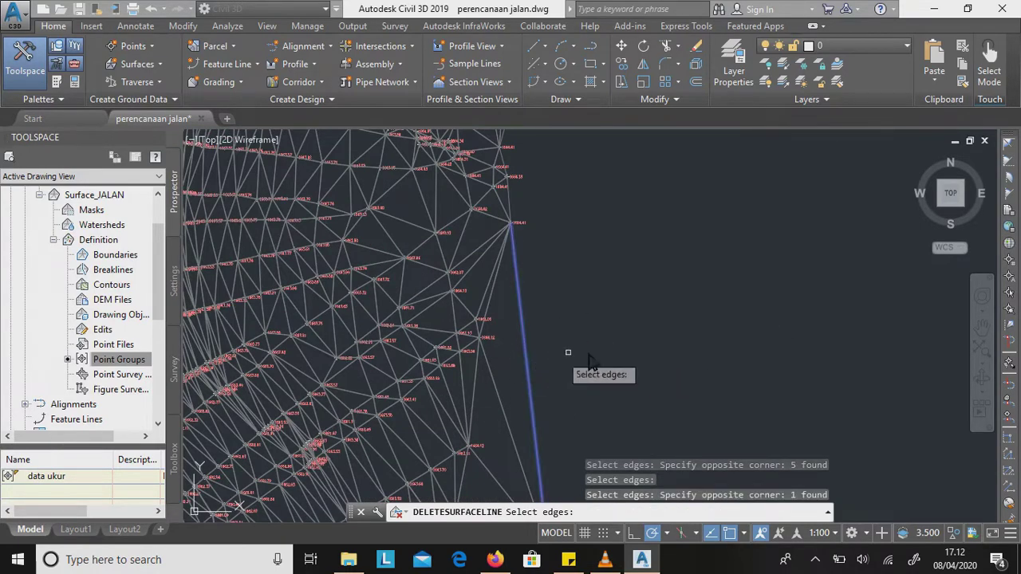
pyautogui.scroll(-5, 638, 346)
pyautogui.press('Return')
# Delete three long stray edges at the surface boundary.
pyautogui.scroll(5, 502, 307)
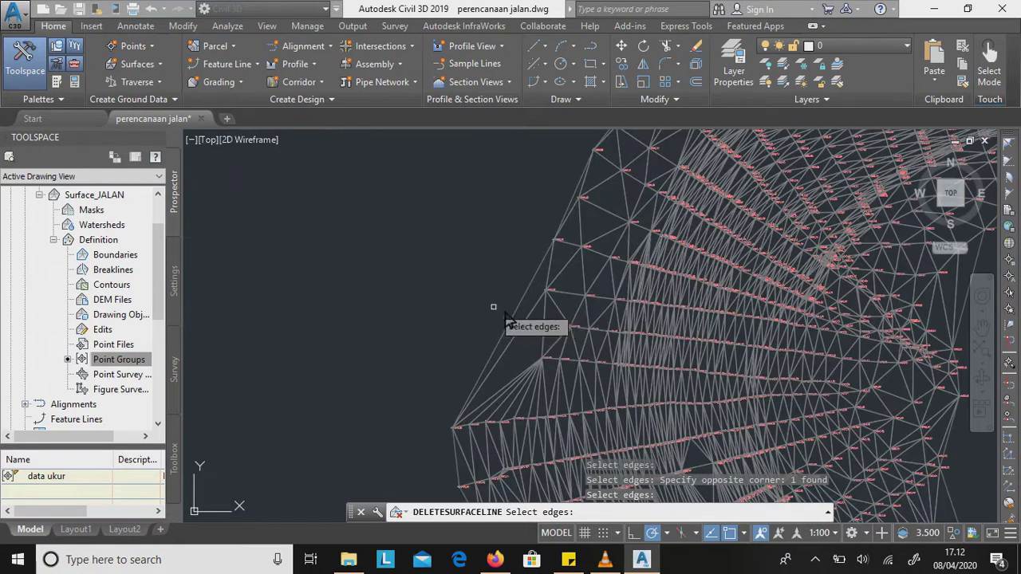
pyautogui.scroll(2, 507, 345)
pyautogui.scroll(3, 511, 351)
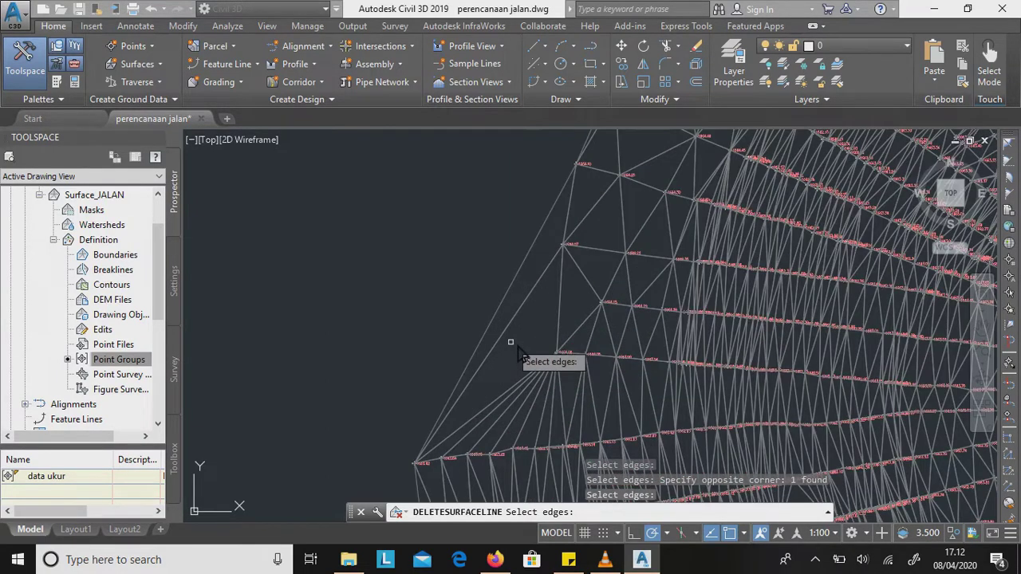
pyautogui.click(483, 318)
pyautogui.click(440, 330)
pyautogui.press('Return')
# Pan along the road and delete one stray edge outside the corridor.
pyautogui.scroll(-5, 450, 351)
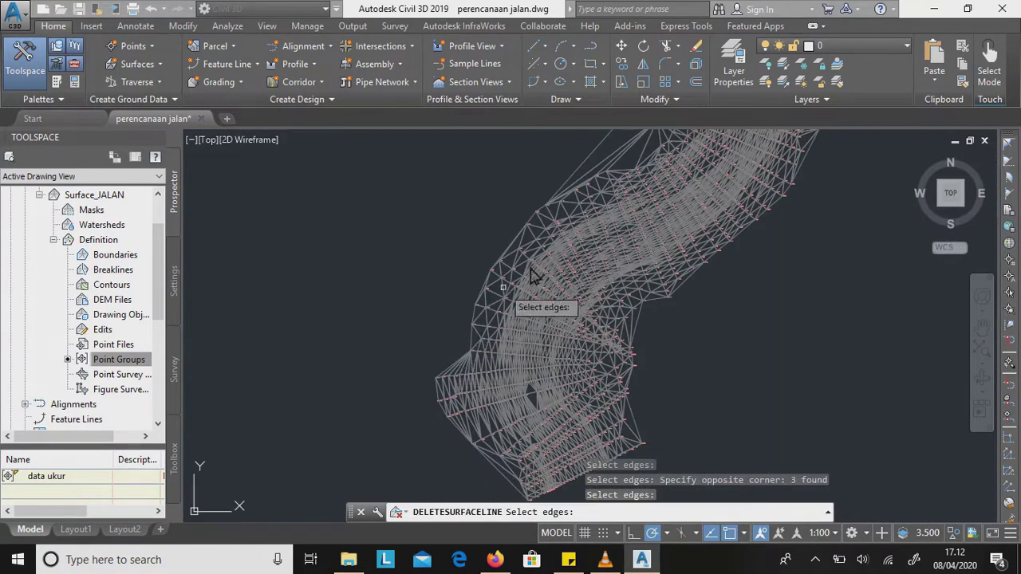
pyautogui.moveTo(443, 233)
pyautogui.mouseDown(button='middle')
pyautogui.moveTo(446, 251)
pyautogui.moveTo(303, 413)
pyautogui.mouseUp(button='middle')
pyautogui.scroll(3, 511, 331)
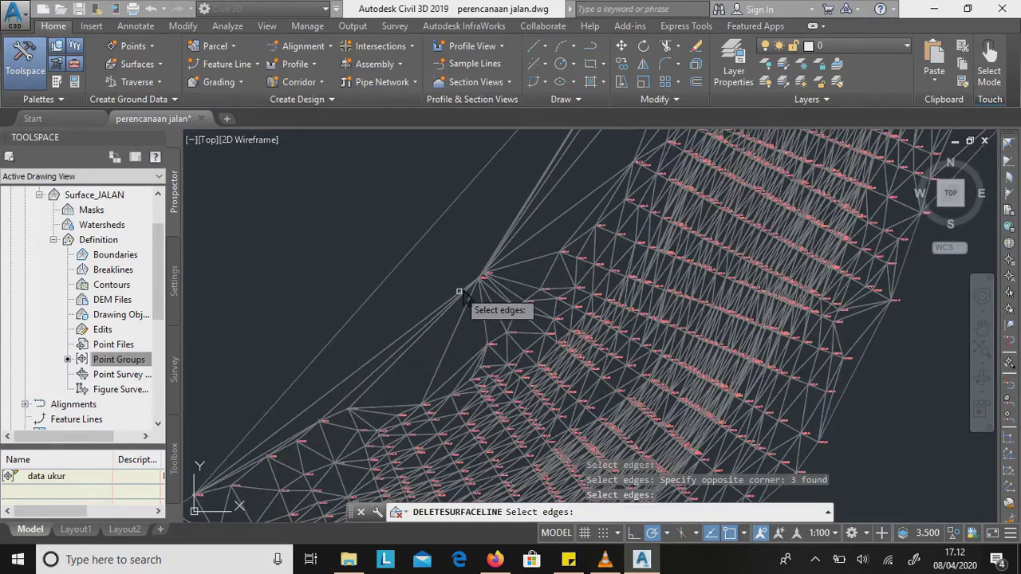
pyautogui.click(439, 263)
pyautogui.click(385, 247)
pyautogui.press('Return')
# Select the long stray edges on the left bend and left side of the surface.
pyautogui.scroll(-3, 395, 287)
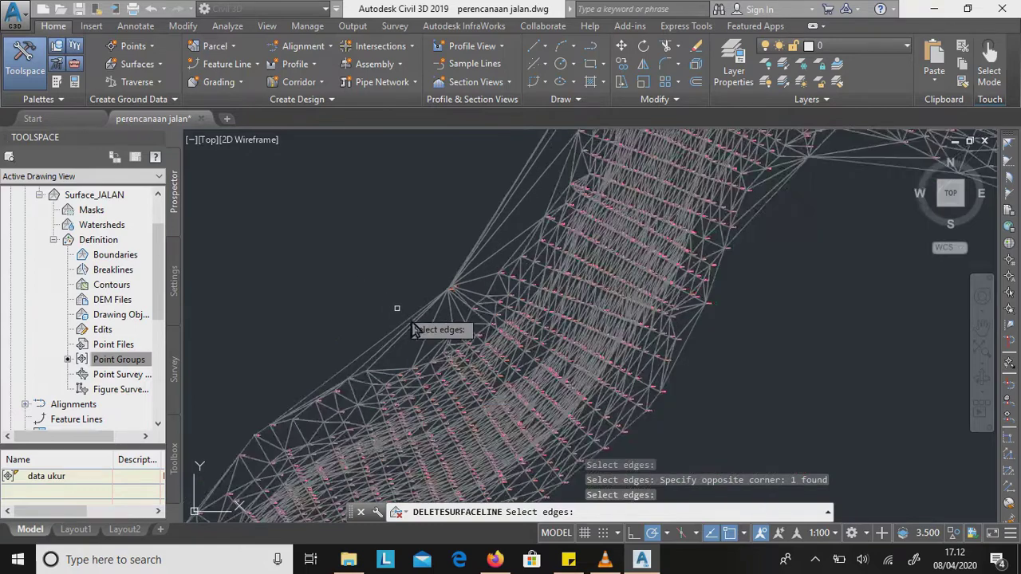
pyautogui.scroll(-2, 430, 303)
pyautogui.scroll(3, 461, 271)
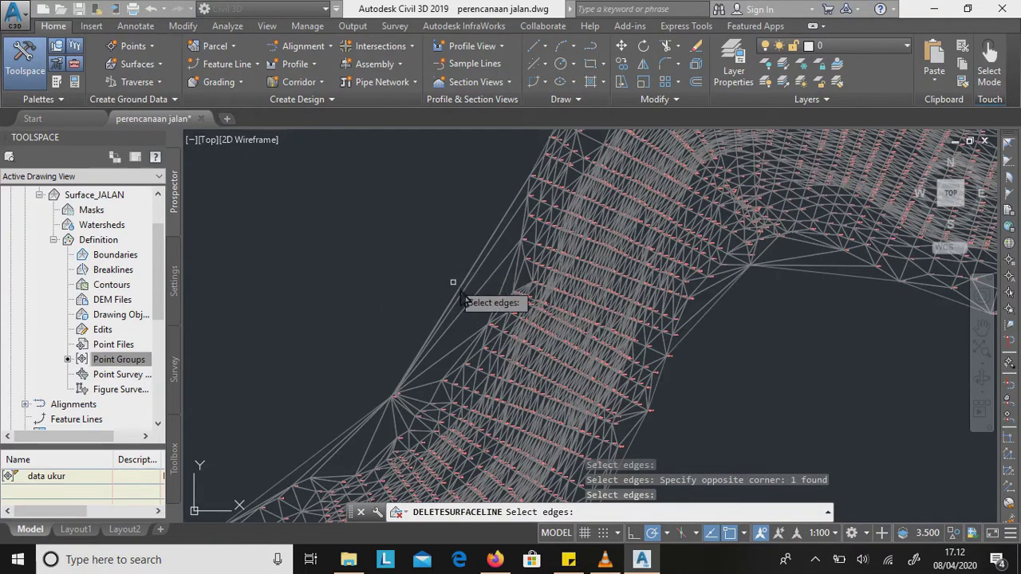
pyautogui.click(464, 337)
pyautogui.click(423, 240)
pyautogui.scroll(-2, 421, 275)
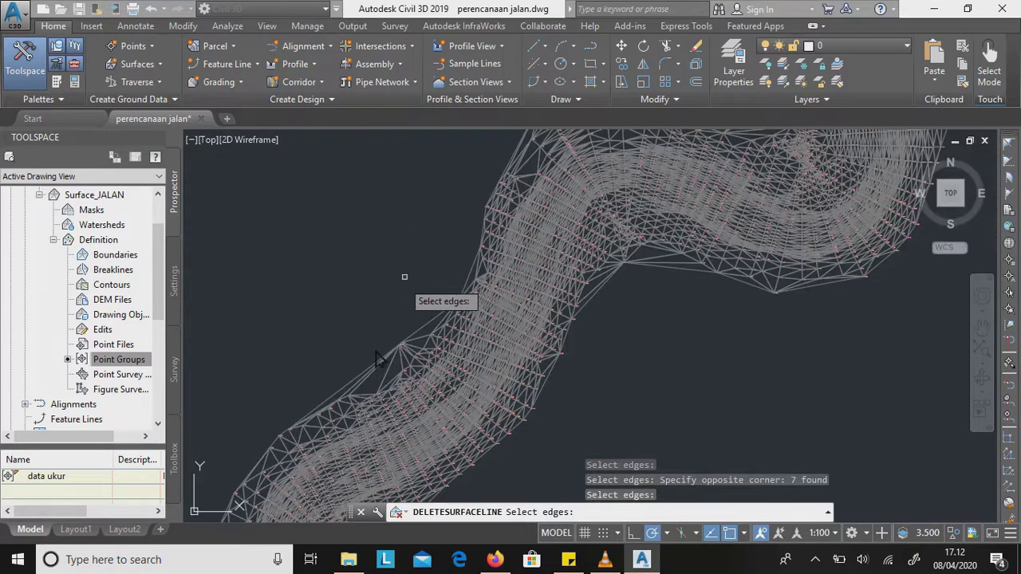
pyautogui.scroll(4, 407, 384)
pyautogui.click(414, 399)
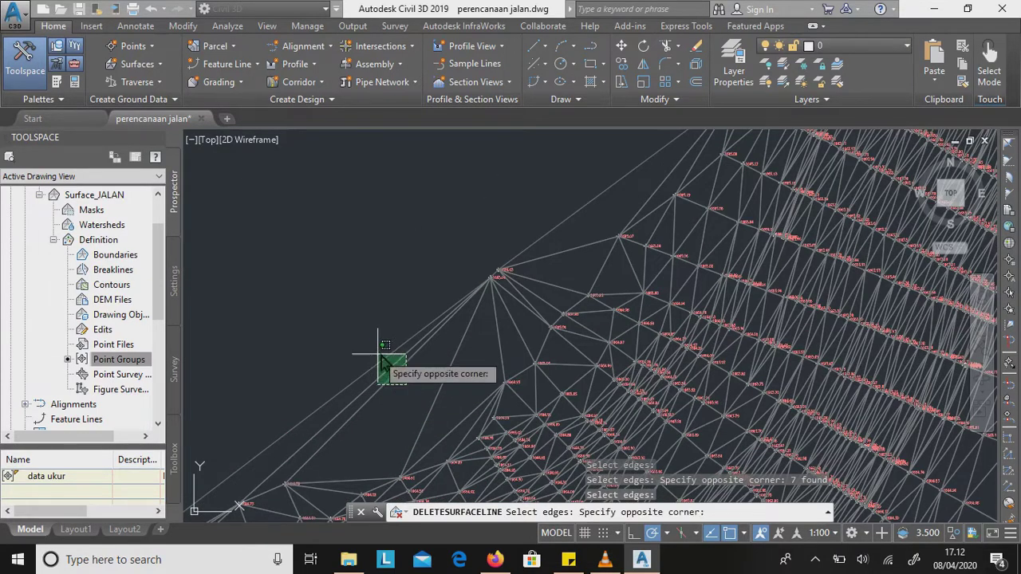
pyautogui.click(367, 307)
pyautogui.scroll(-3, 437, 372)
pyautogui.scroll(-2, 437, 373)
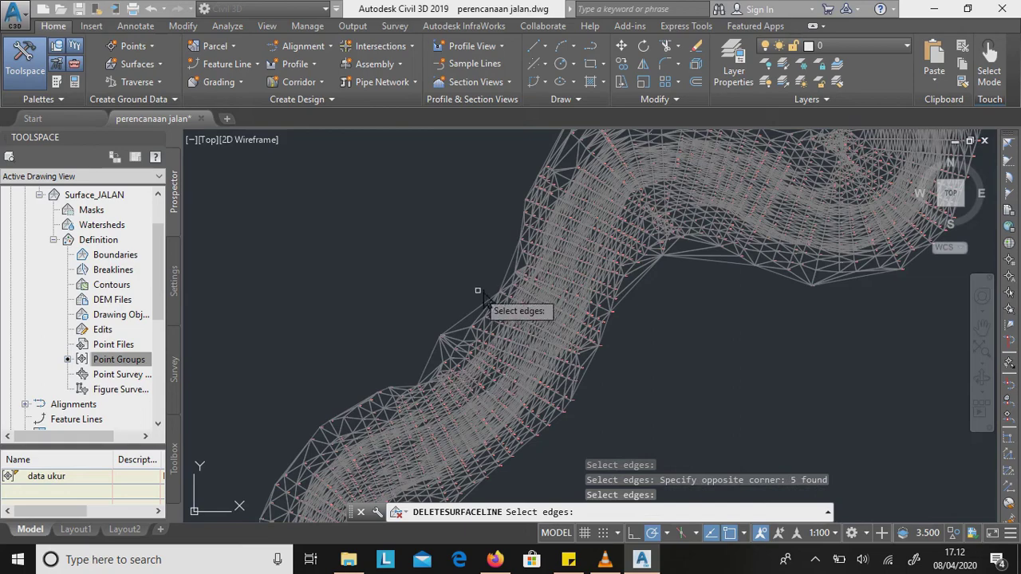
# Add three edges spanning the gap and two more, then delete all selected edges.
pyautogui.moveTo(468, 282)
pyautogui.mouseDown(button='middle')
pyautogui.moveTo(391, 306)
pyautogui.moveTo(349, 353)
pyautogui.moveTo(314, 369)
pyautogui.mouseUp(button='middle')
pyautogui.scroll(2, 359, 382)
pyautogui.scroll(2, 481, 365)
pyautogui.scroll(2, 482, 365)
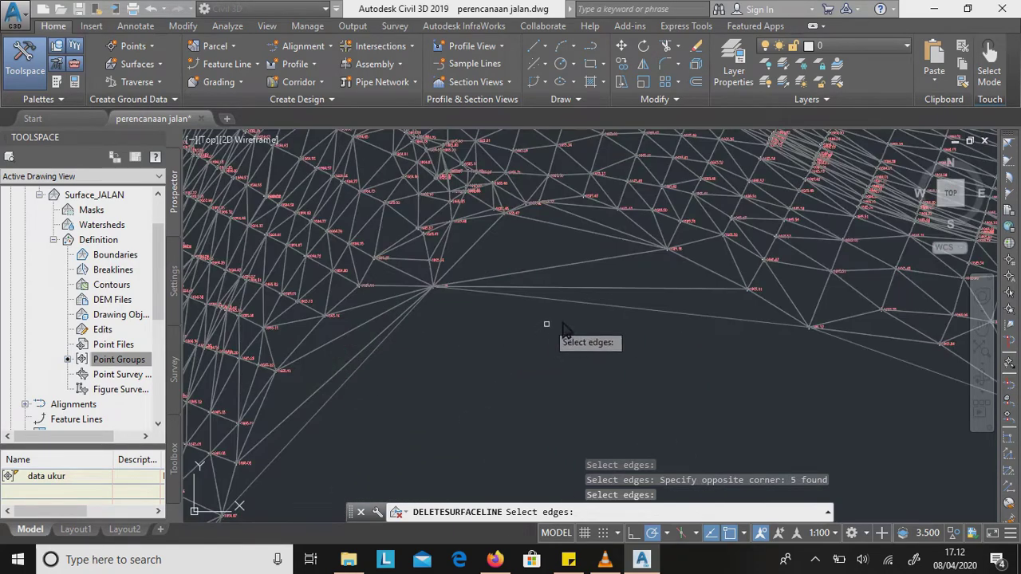
pyautogui.click(547, 297)
pyautogui.click(530, 257)
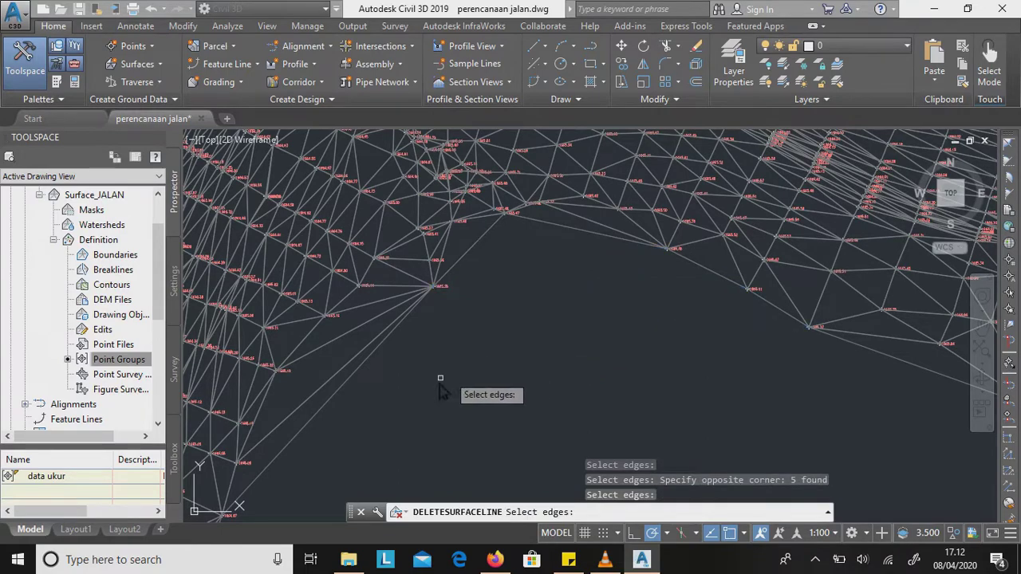
pyautogui.click(410, 403)
pyautogui.click(363, 347)
pyautogui.press('Return')
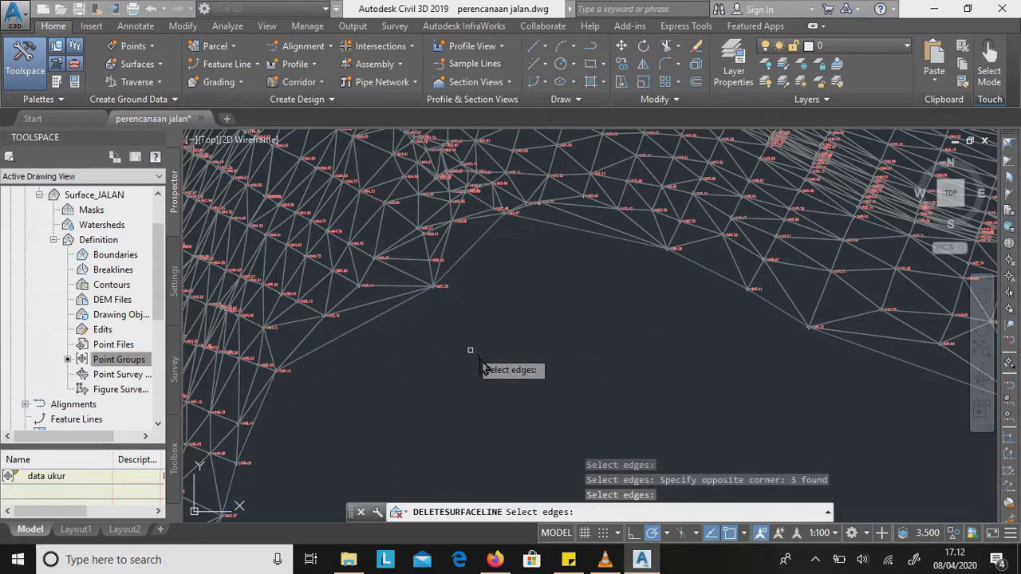
pyautogui.scroll(-3, 511, 359)
# Delete five long stray edges at the top of the road mesh.
pyautogui.moveTo(532, 358); pyautogui.dragTo(478, 495, button='middle')
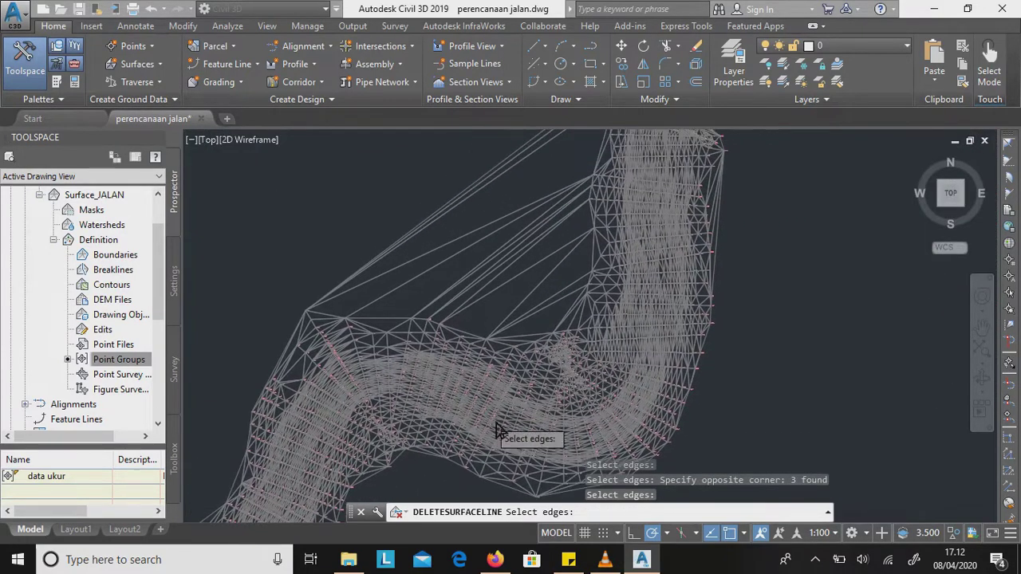
pyautogui.moveTo(494, 431); pyautogui.dragTo(478, 471, button='middle')
pyautogui.moveTo(502, 303); pyautogui.dragTo(486, 343, button='middle')
pyautogui.click(504, 254)
pyautogui.click(490, 259)
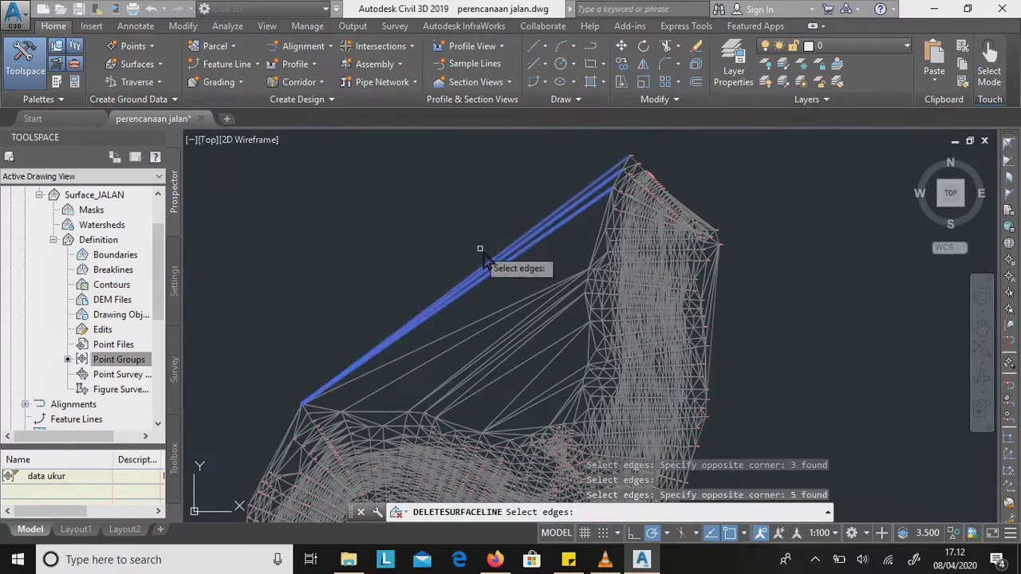
pyautogui.press('Return')
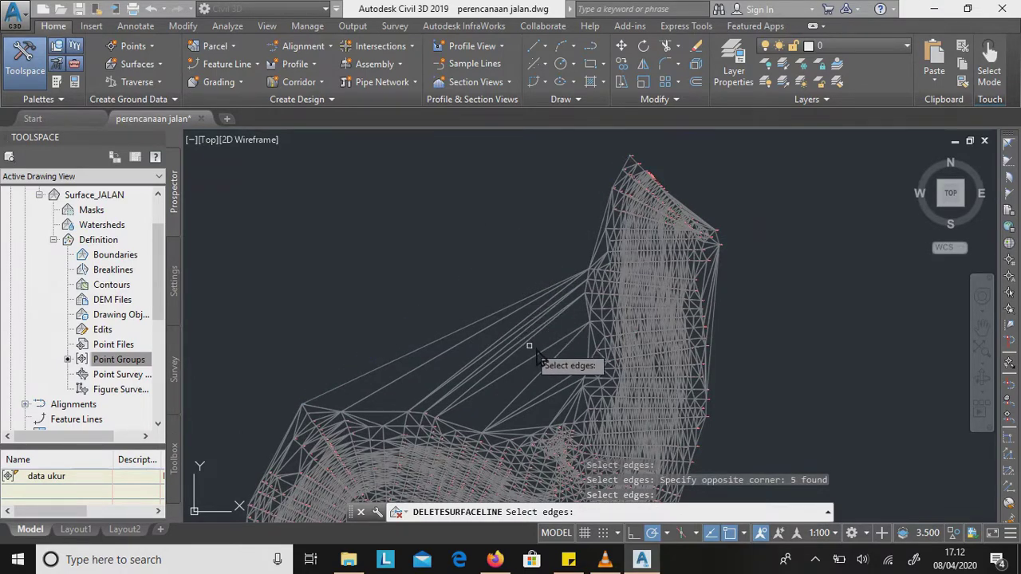
# Delete the 13 edges bridging the empty gap and three more near it.
pyautogui.click(529, 343)
pyautogui.click(466, 269)
pyautogui.press('Return')
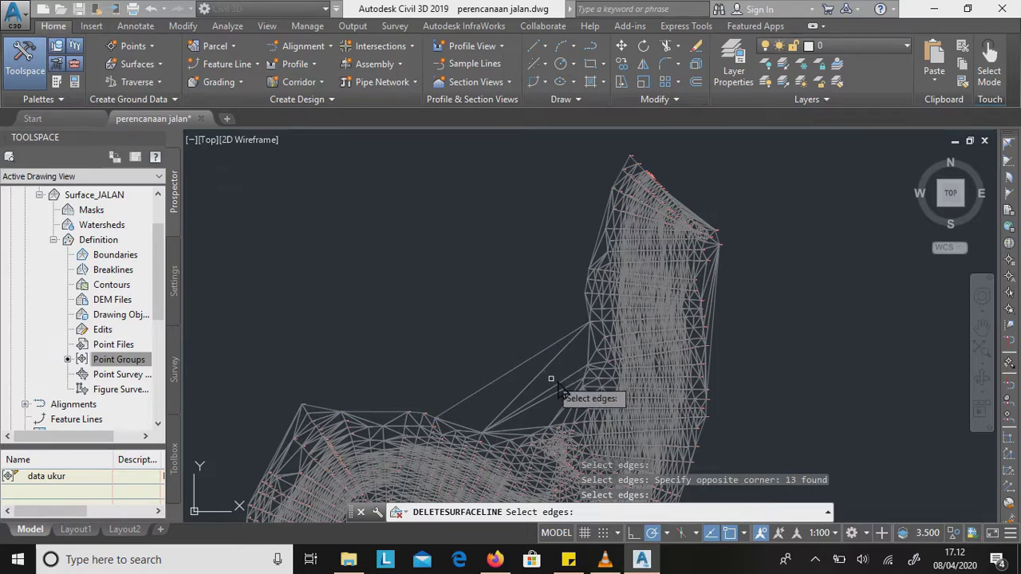
pyautogui.click(556, 396)
pyautogui.click(511, 351)
pyautogui.press('Return')
# Delete three more long edges at the bend.
pyautogui.scroll(3, 544, 415)
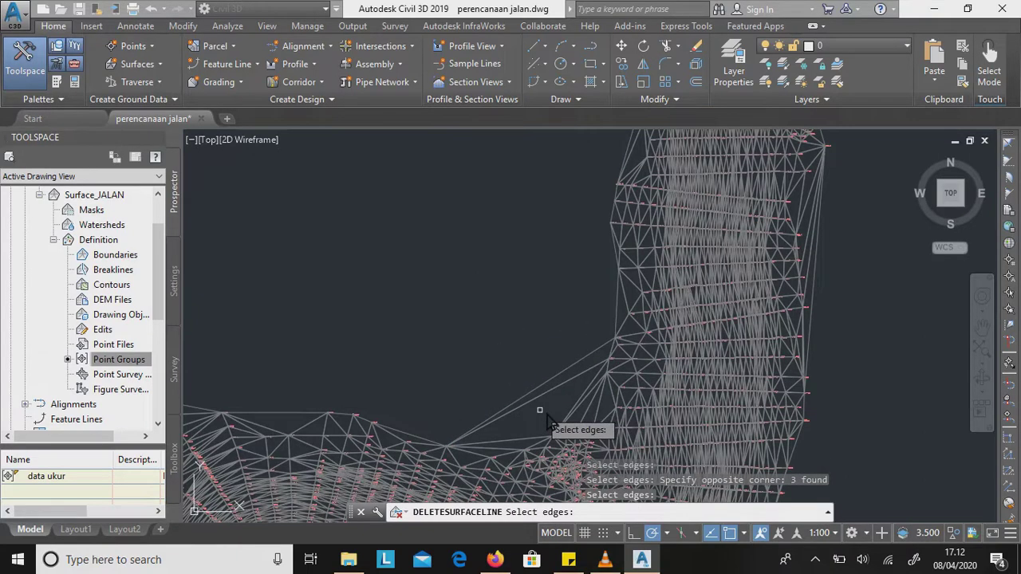
pyautogui.click(546, 414)
pyautogui.click(516, 384)
pyautogui.press('Return')
pyautogui.scroll(-3, 466, 325)
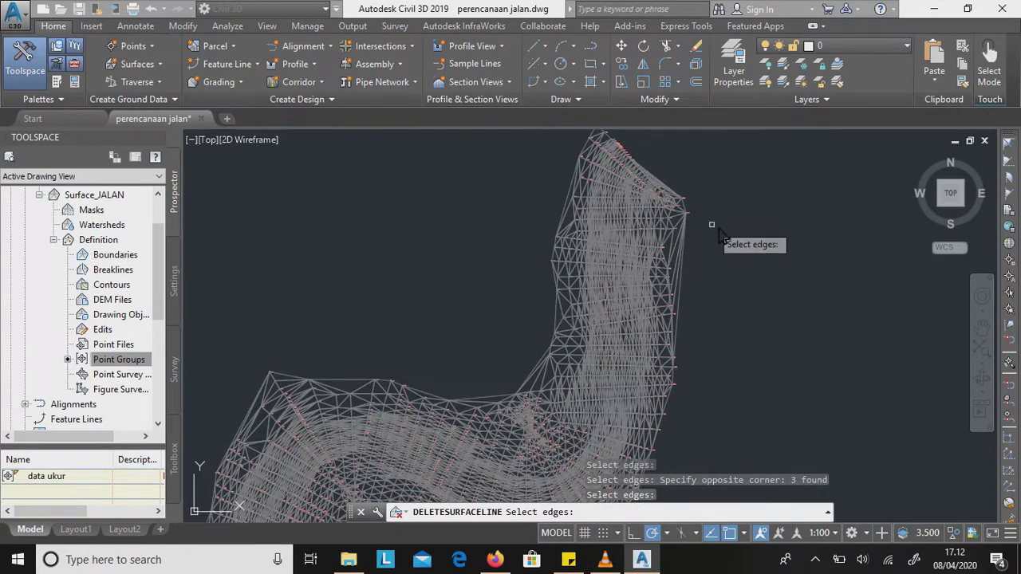
pyautogui.scroll(3, 701, 228)
# Select seven stray edges plus one more on the right side of the mesh.
pyautogui.click(674, 322)
pyautogui.click(625, 313)
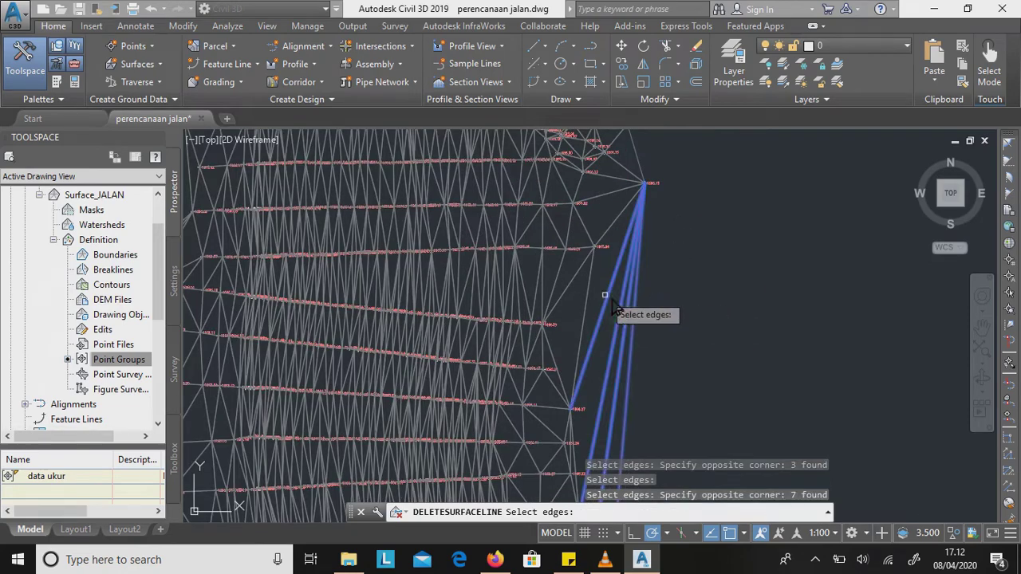
pyautogui.scroll(-3, 666, 299)
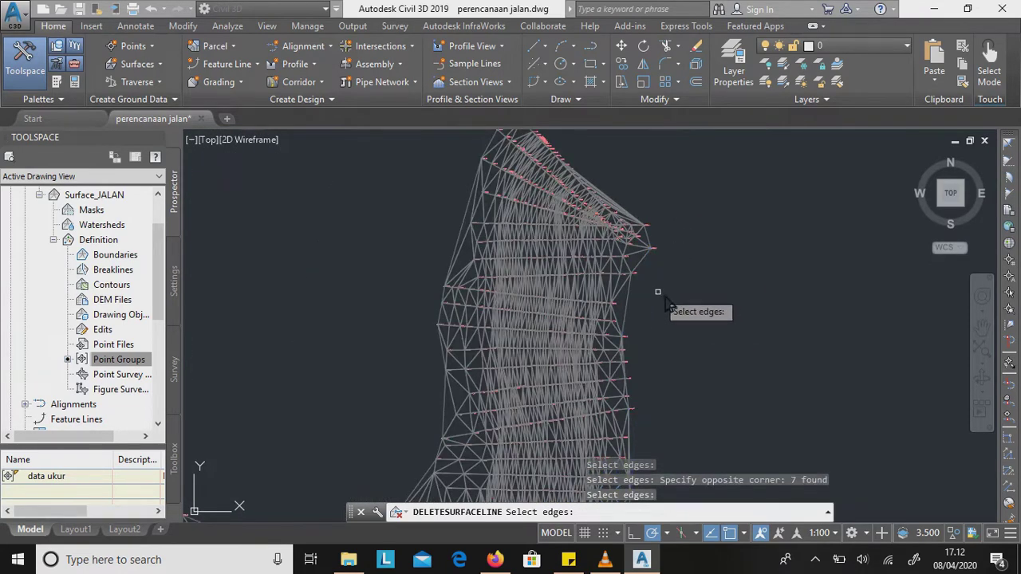
pyautogui.scroll(2, 661, 310)
pyautogui.click(634, 309)
pyautogui.click(603, 308)
pyautogui.scroll(-2, 678, 307)
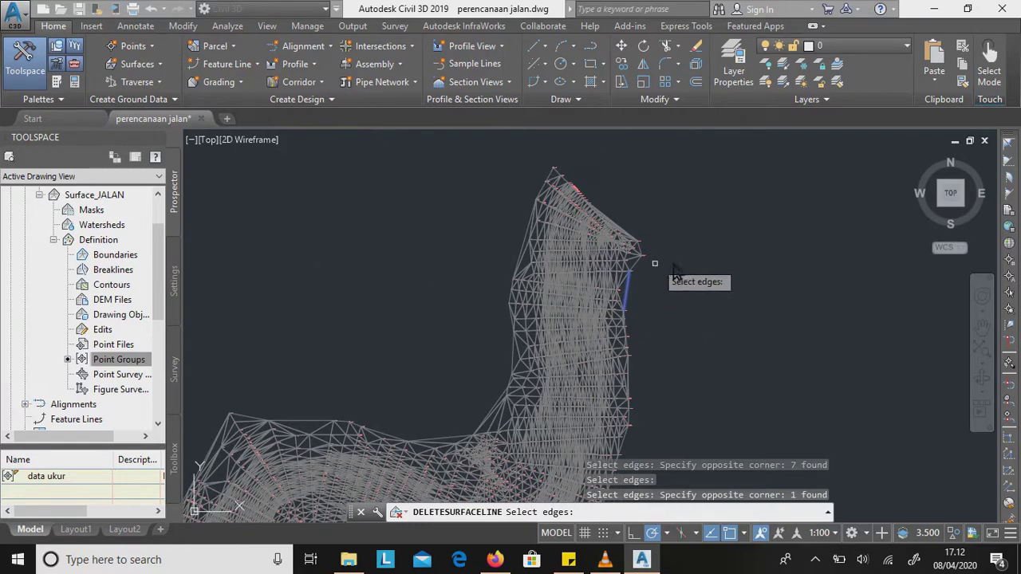
pyautogui.scroll(-1, 696, 303)
pyautogui.scroll(-1, 718, 239)
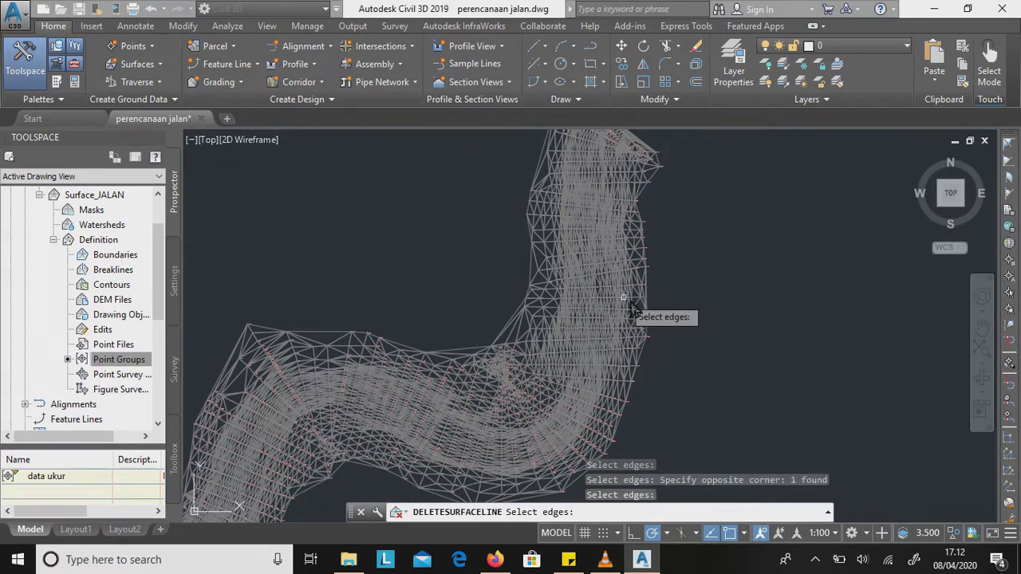
pyautogui.scroll(2, 343, 323)
pyautogui.scroll(1, 606, 343)
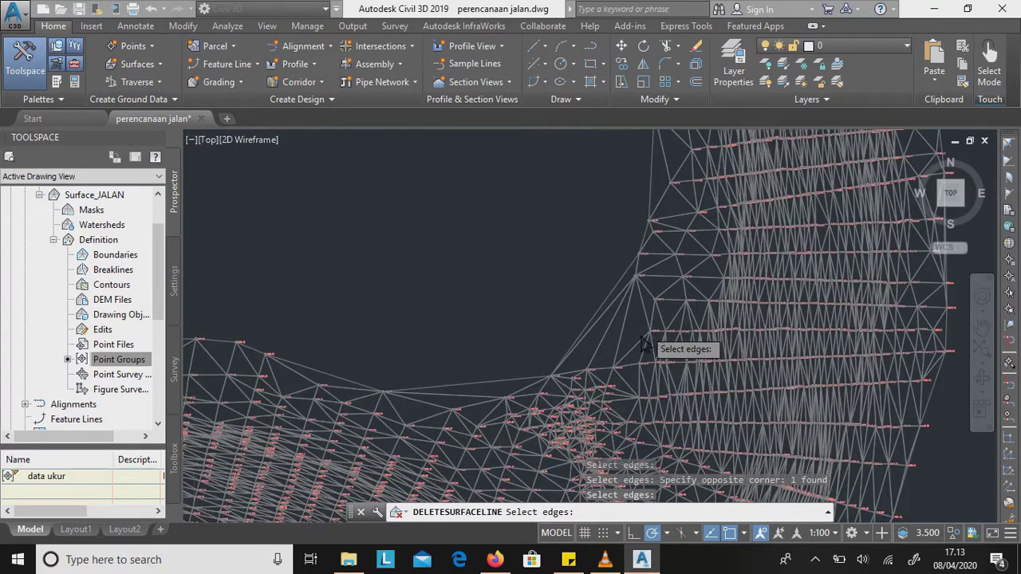
pyautogui.scroll(1, 647, 341)
# Add three long edges at the bend and delete all selected edges.
pyautogui.click(576, 348)
pyautogui.click(528, 314)
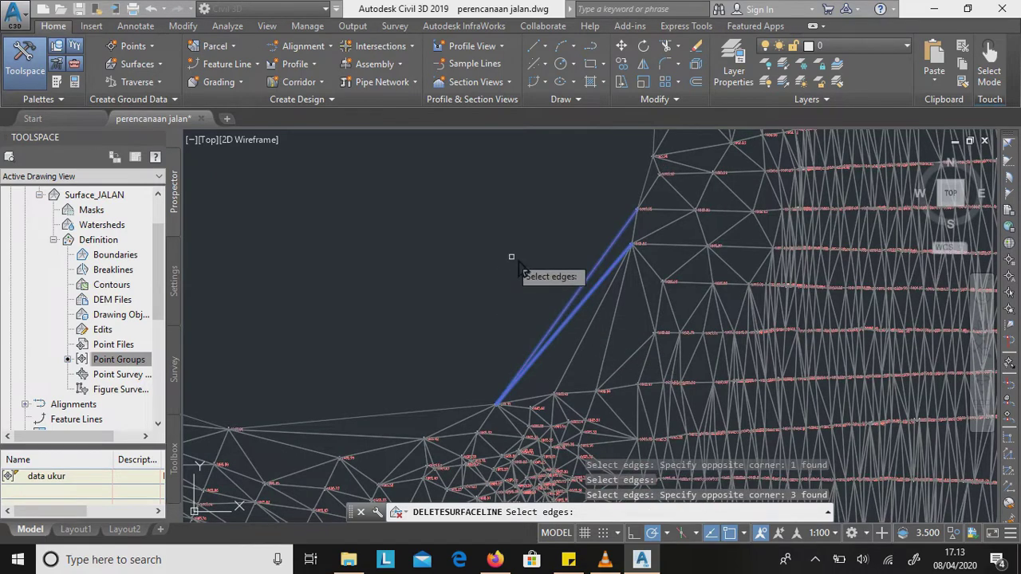
pyautogui.scroll(-1, 510, 258)
pyautogui.press('Return')
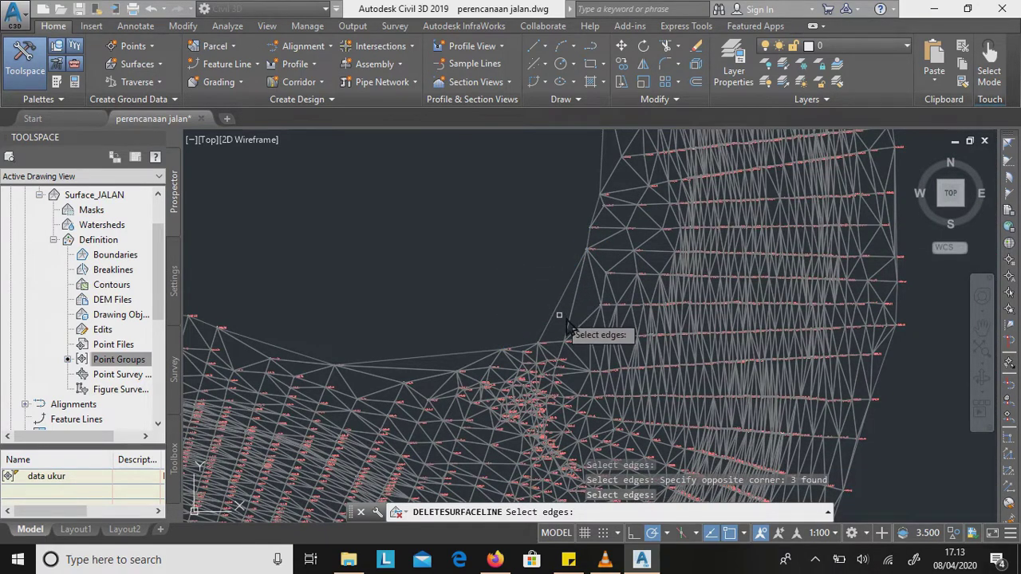
# Pick one last edge near the bend, end Delete Line, and select the surface.
pyautogui.click(568, 327)
pyautogui.click(476, 287)
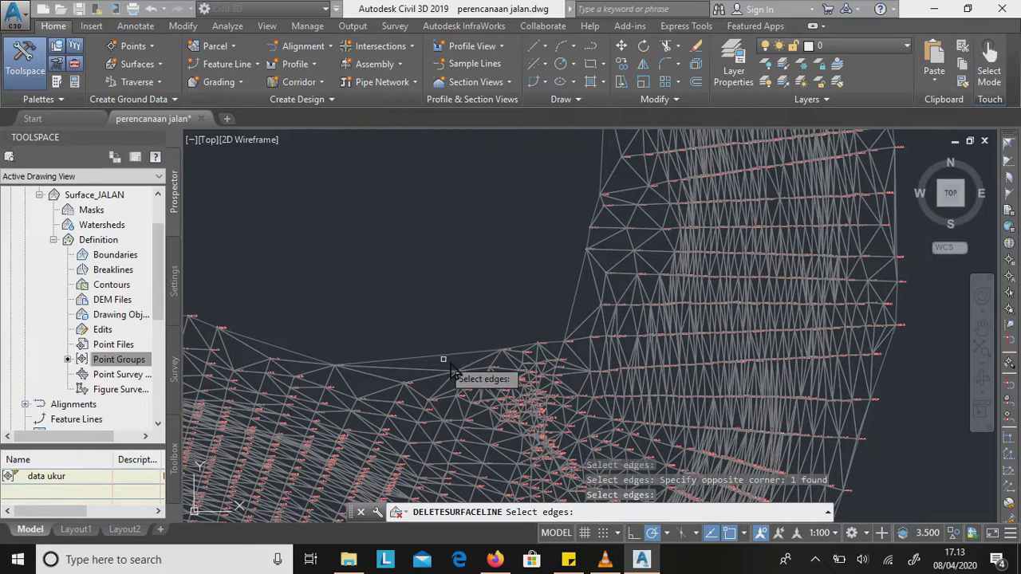
pyautogui.scroll(-5, 455, 319)
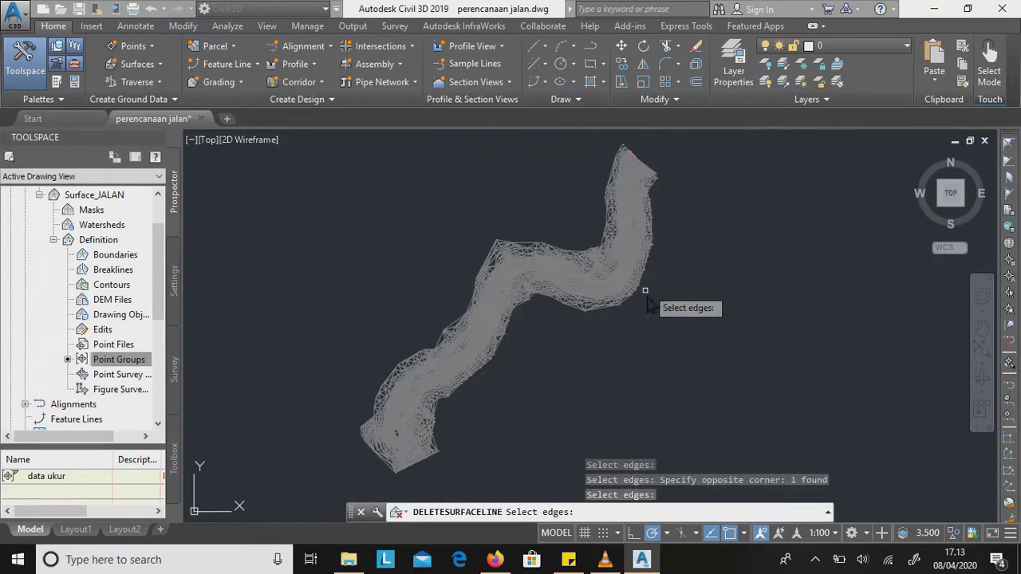
pyautogui.scroll(4, 477, 407)
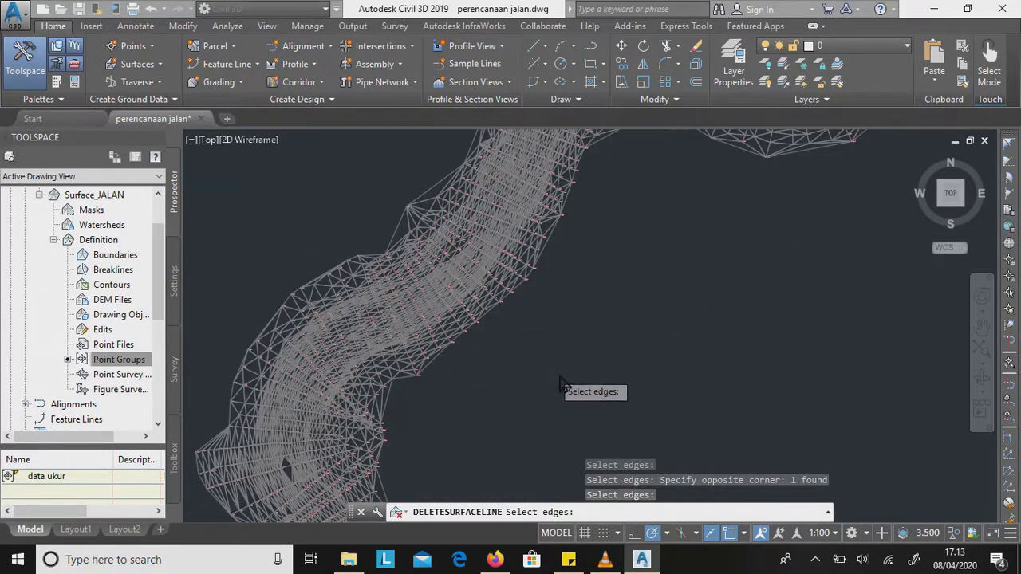
pyautogui.scroll(-2, 560, 385)
pyautogui.scroll(-2, 593, 354)
pyautogui.scroll(-1, 619, 319)
pyautogui.scroll(-1, 622, 346)
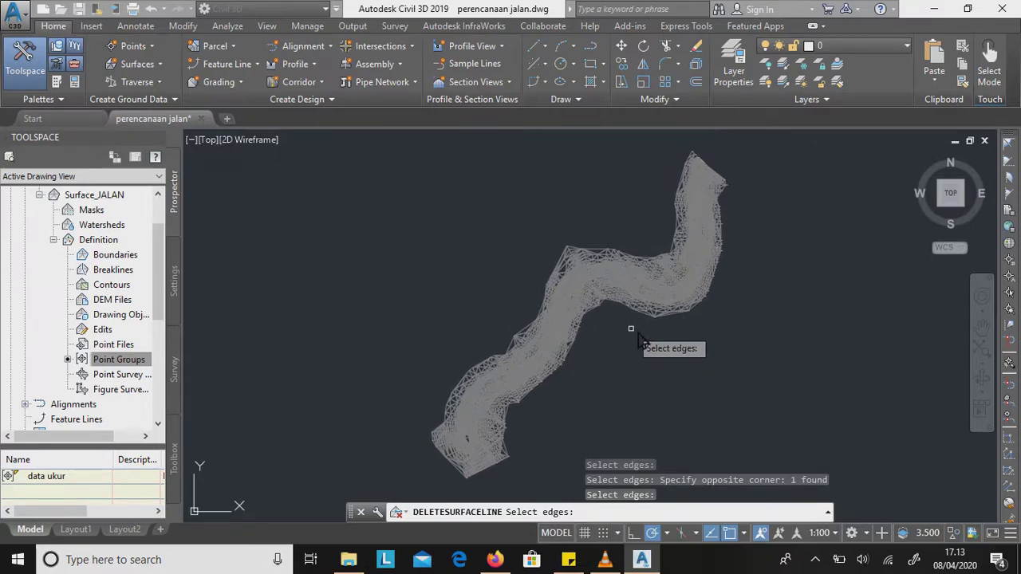
pyautogui.press('Escape')
pyautogui.click(576, 337)
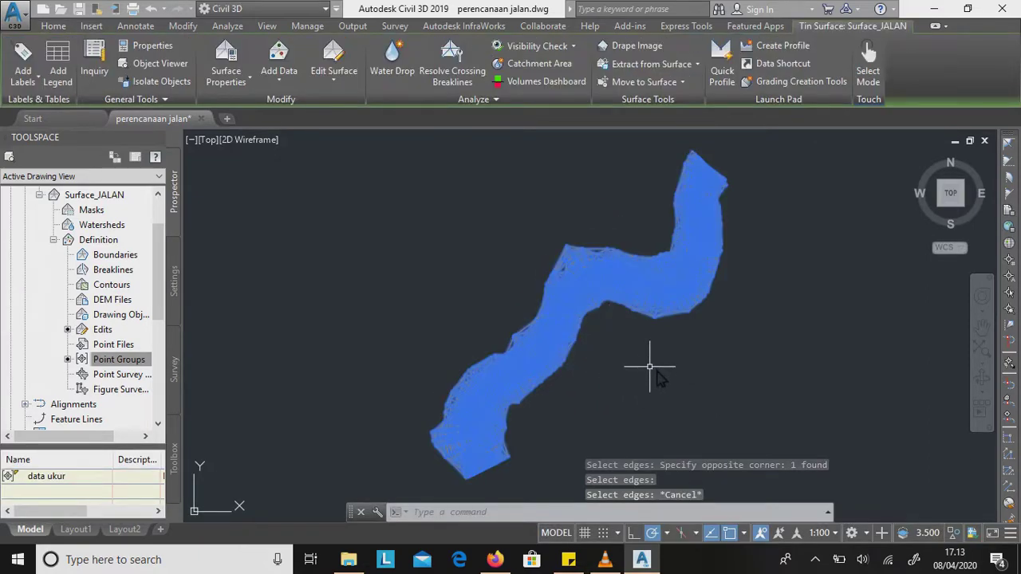
# Give Surface_JALAN the Contours 0.25 m and 1.25 m (Background) style.
pyautogui.press('Escape')
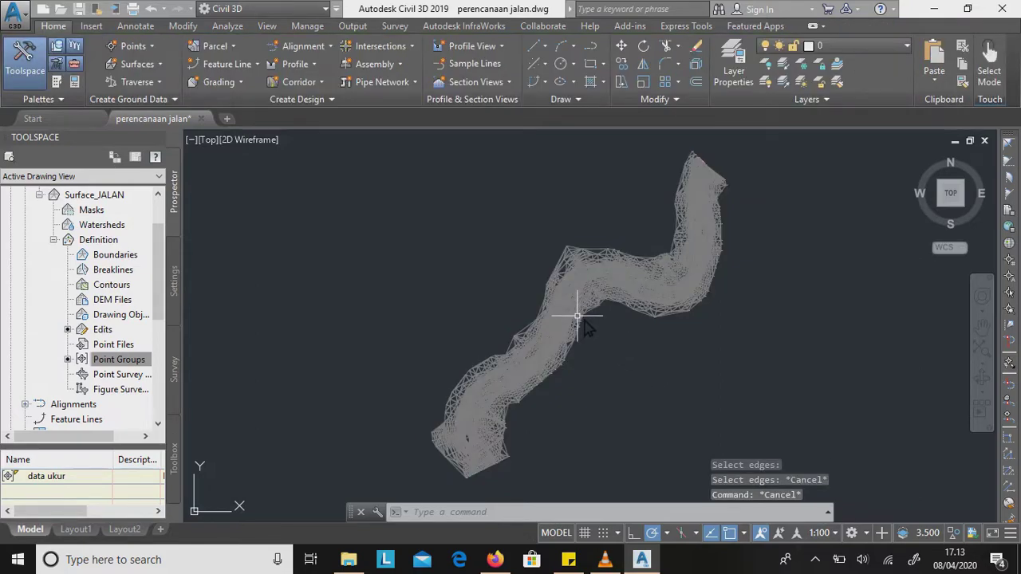
pyautogui.click(578, 317)
pyautogui.rightClick(657, 364)
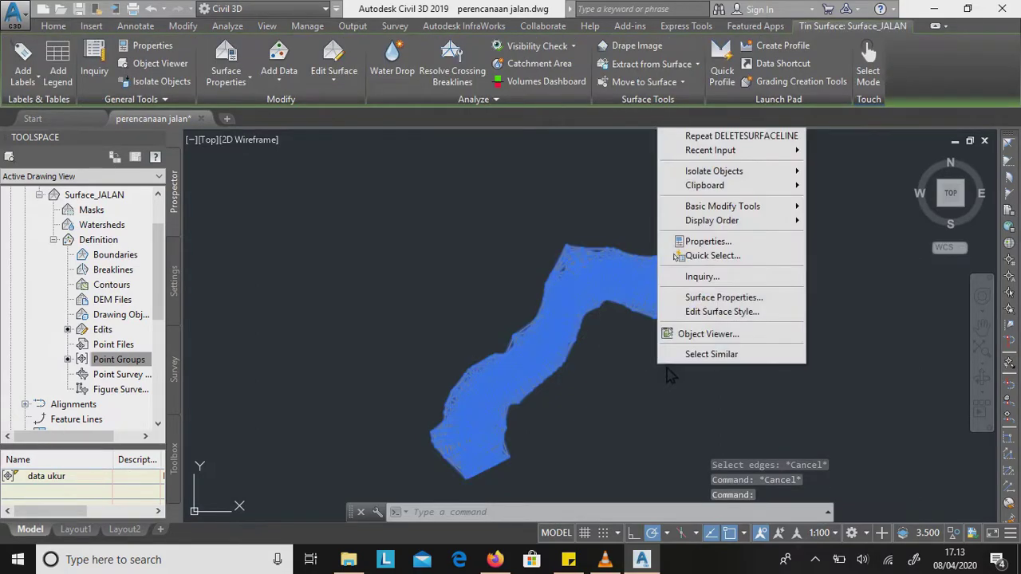
pyautogui.click(755, 303)
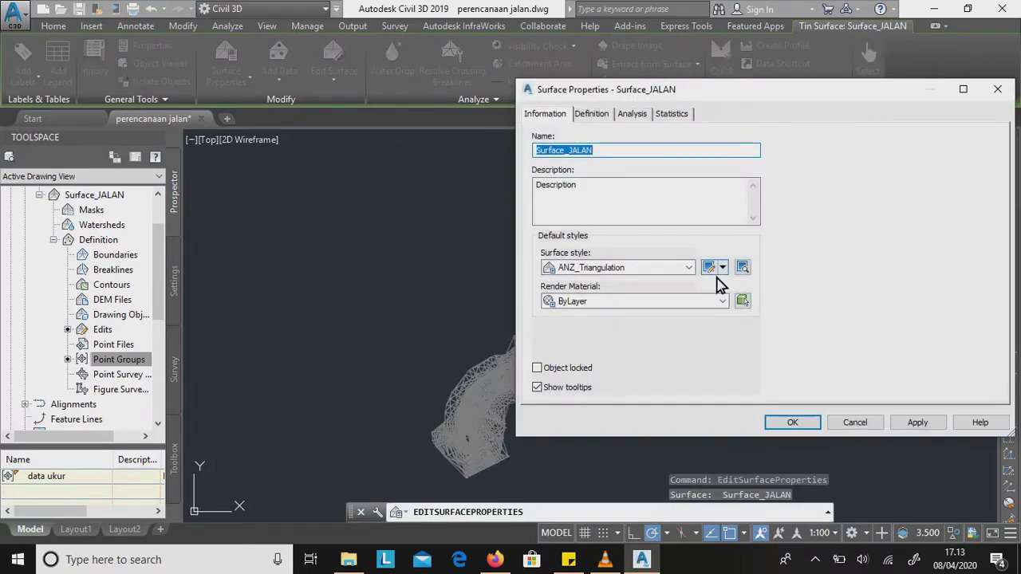
pyautogui.click(691, 269)
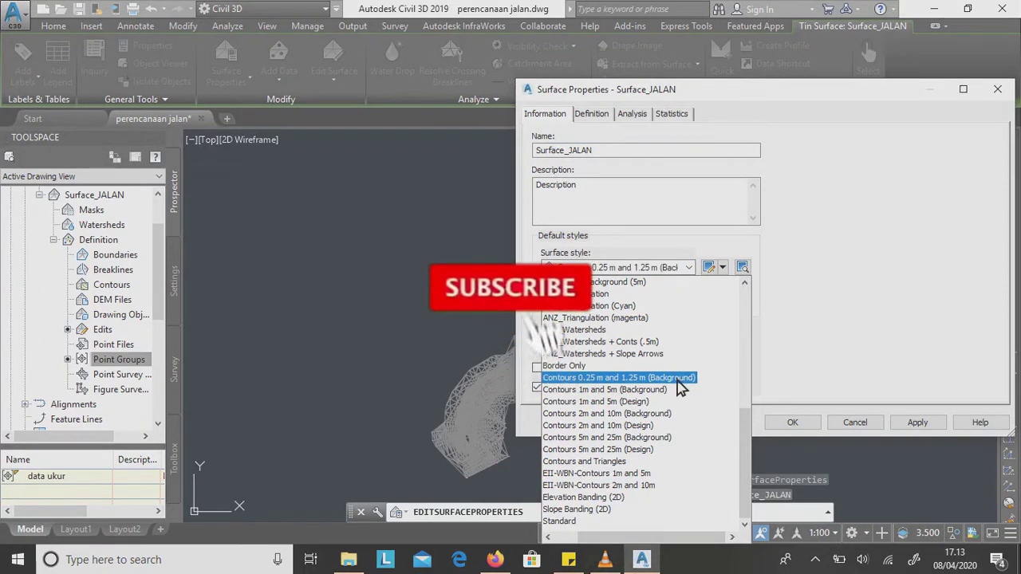
pyautogui.click(677, 378)
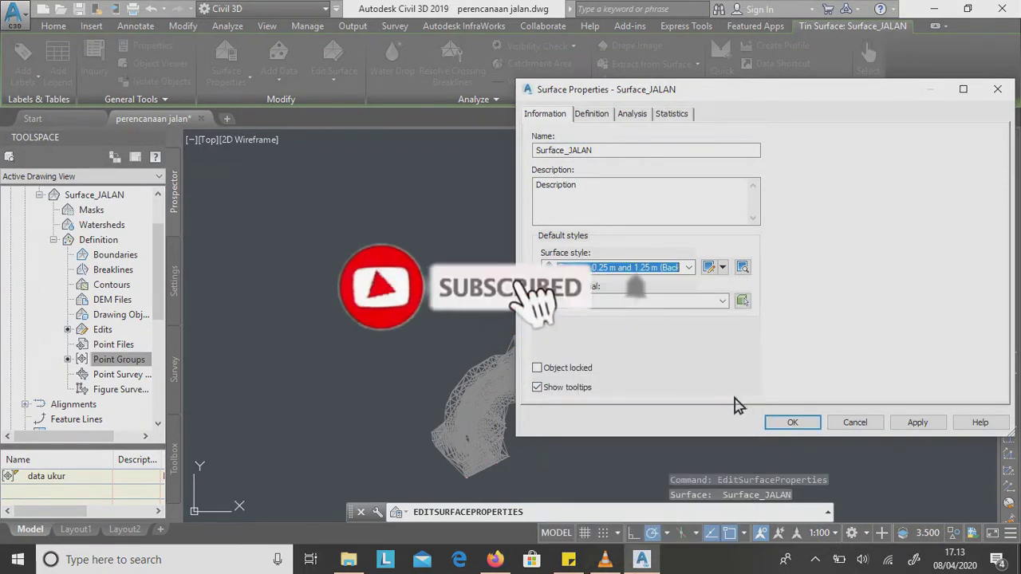
pyautogui.click(792, 425)
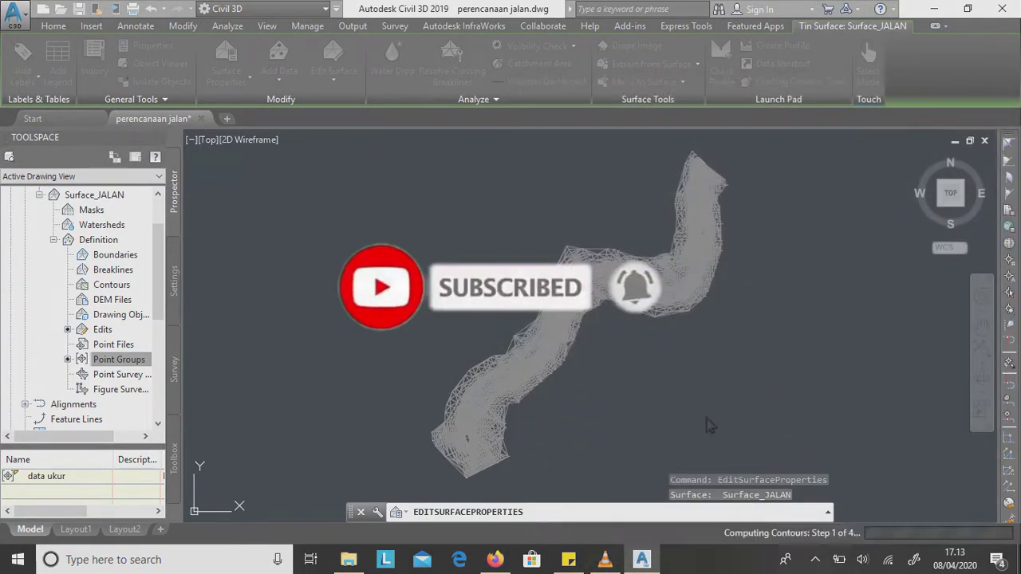
# Pan the road surface up-right and bring up its shortcut menu.
pyautogui.press('Escape')
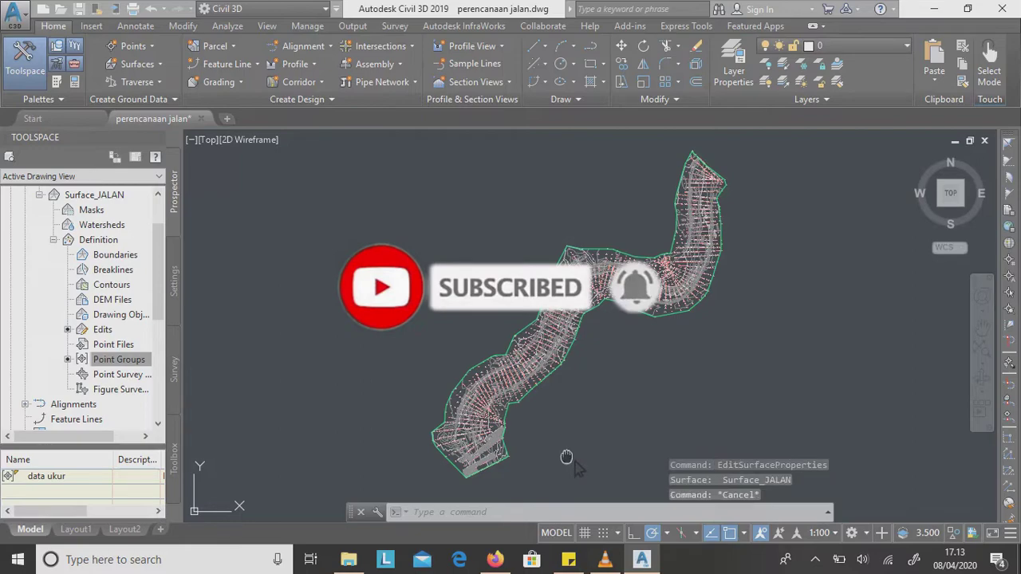
pyautogui.moveTo(572, 452); pyautogui.dragTo(587, 415, button='middle')
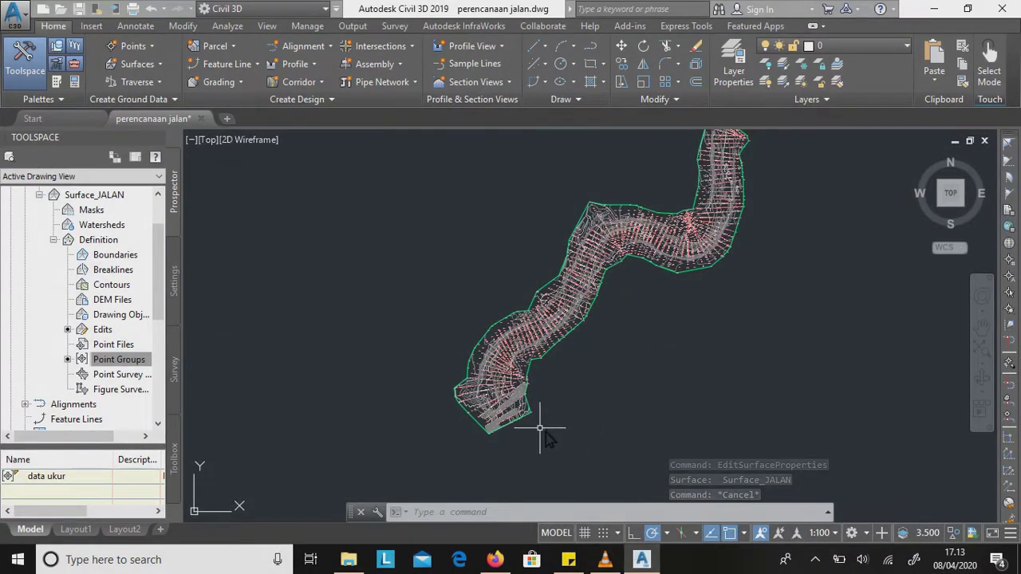
pyautogui.click(528, 413)
pyautogui.rightClick(526, 410)
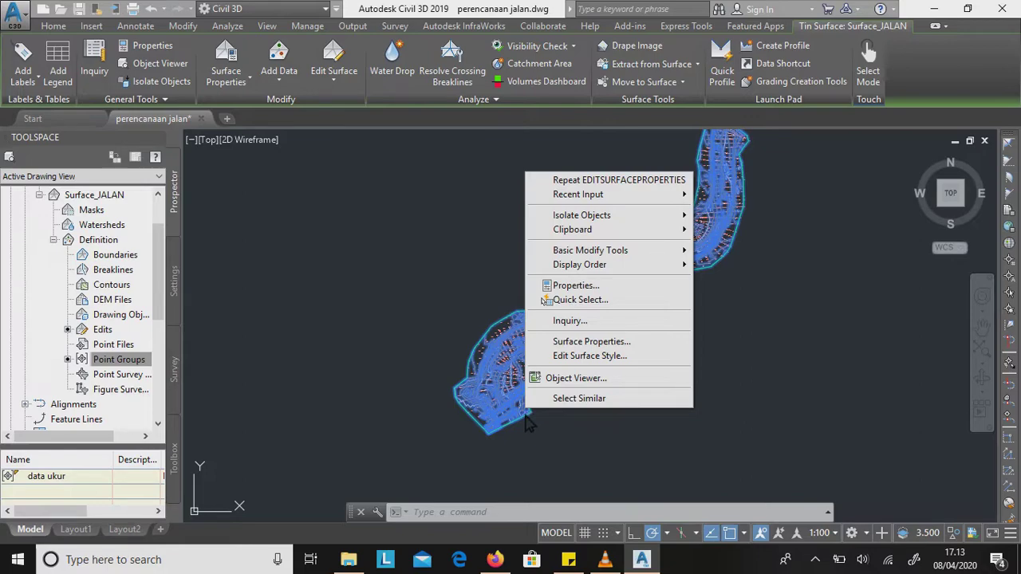
# Apply the ANZ_Watersheds style to Surface_JALAN as a preview.
pyautogui.click(635, 347)
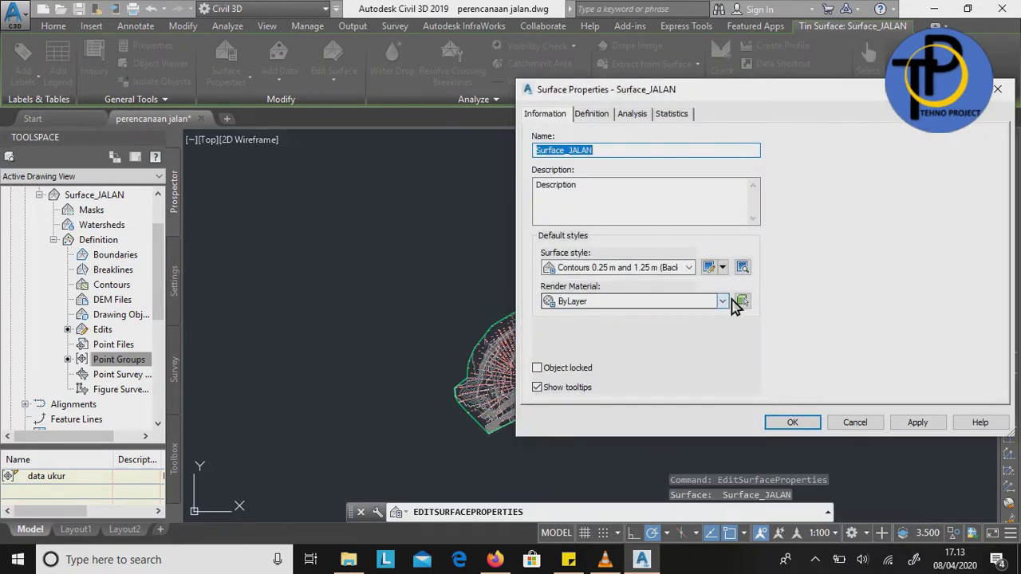
pyautogui.click(694, 269)
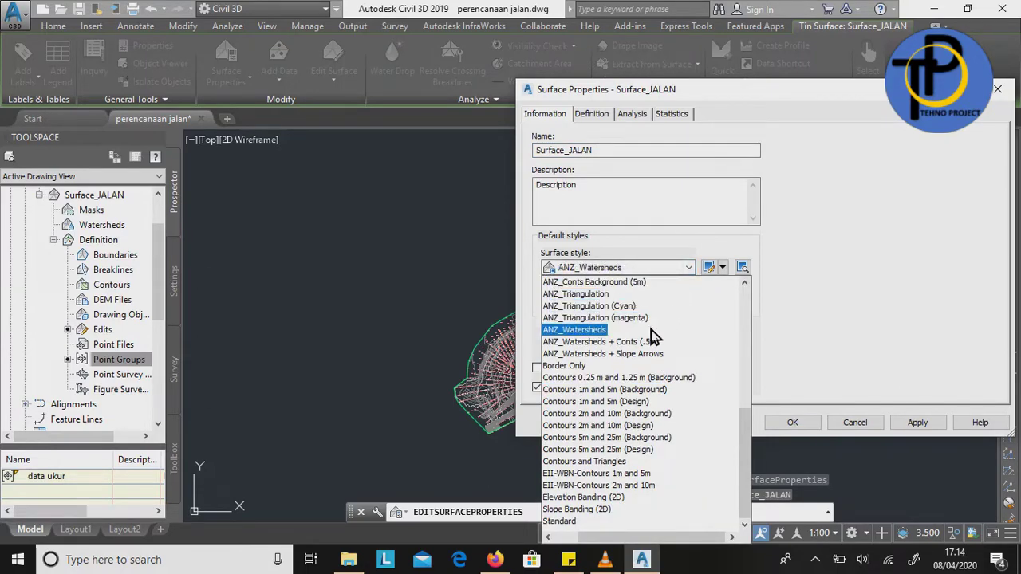
pyautogui.click(596, 332)
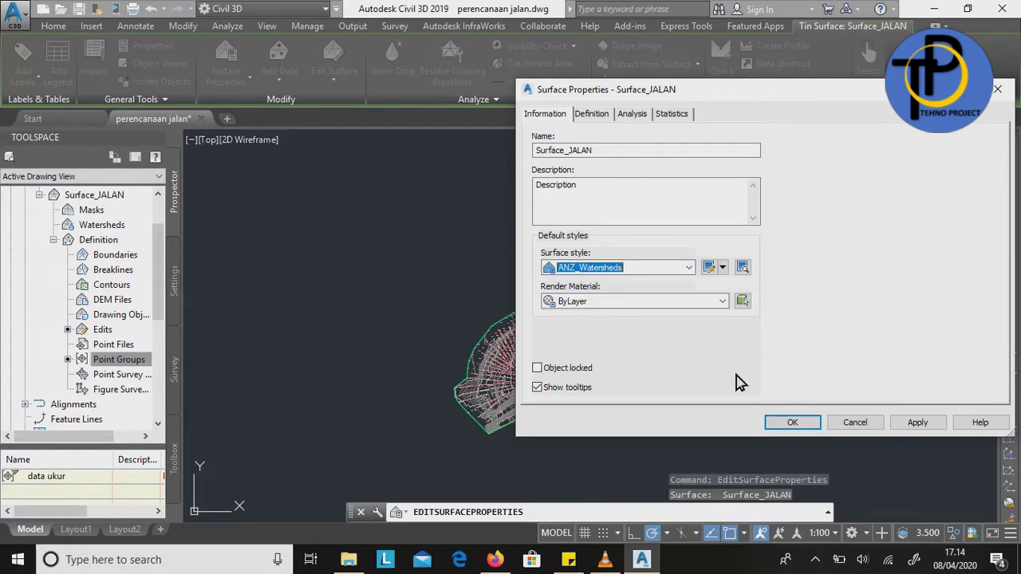
pyautogui.click(915, 423)
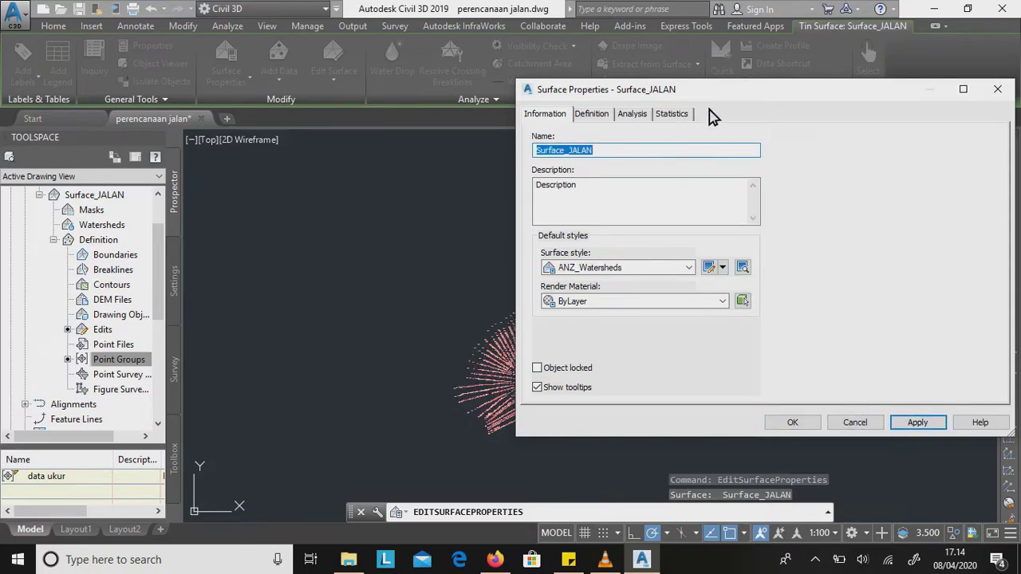
# Switch the surface to ANZ_Triangulation (magenta), then pan to it and select it.
pyautogui.moveTo(734, 97); pyautogui.dragTo(880, 126)
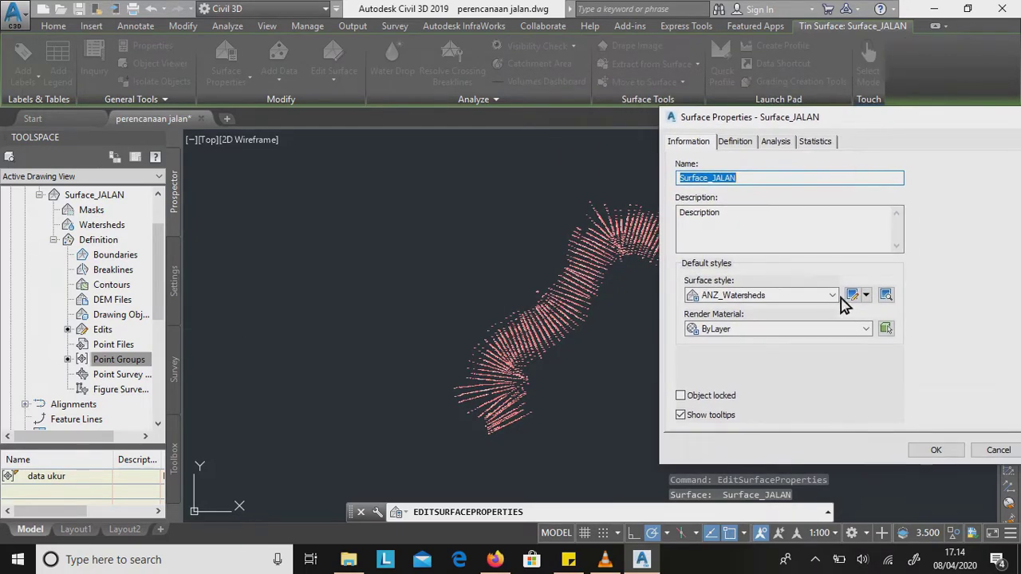
pyautogui.click(833, 296)
pyautogui.click(800, 345)
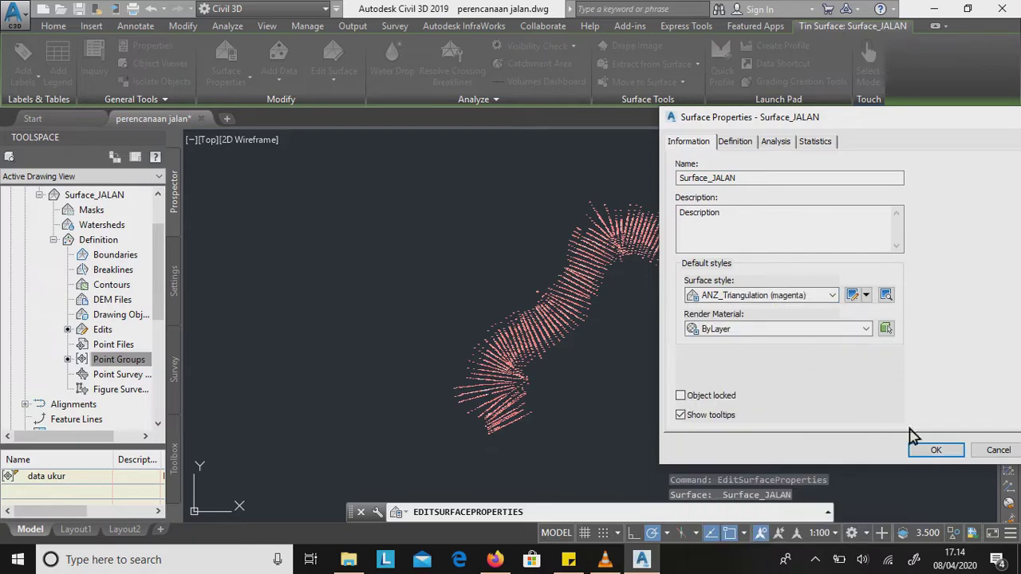
pyautogui.click(961, 456)
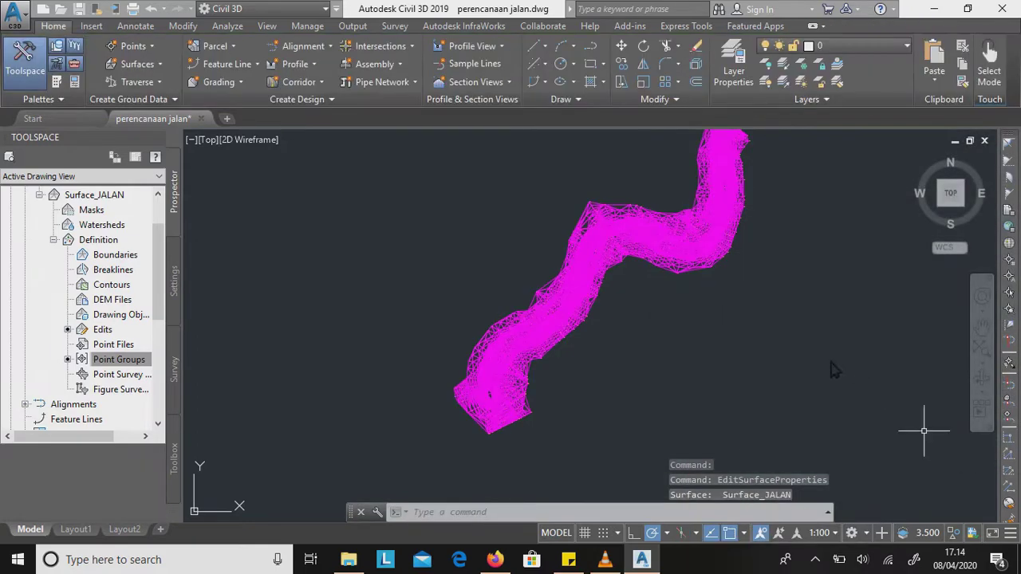
pyautogui.scroll(2, 540, 406)
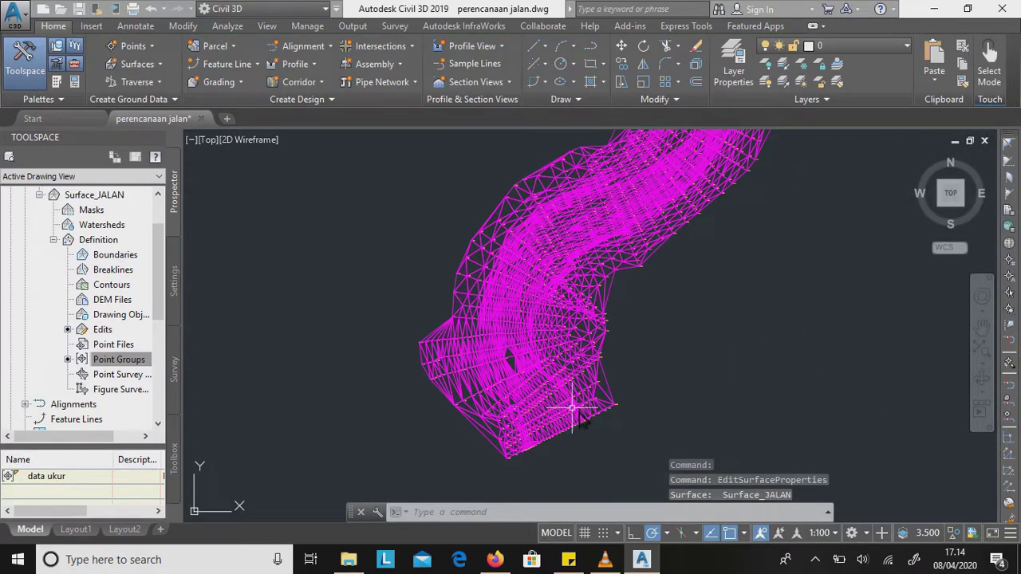
pyautogui.scroll(-1, 607, 383)
pyautogui.moveTo(644, 364); pyautogui.dragTo(500, 470, button='middle')
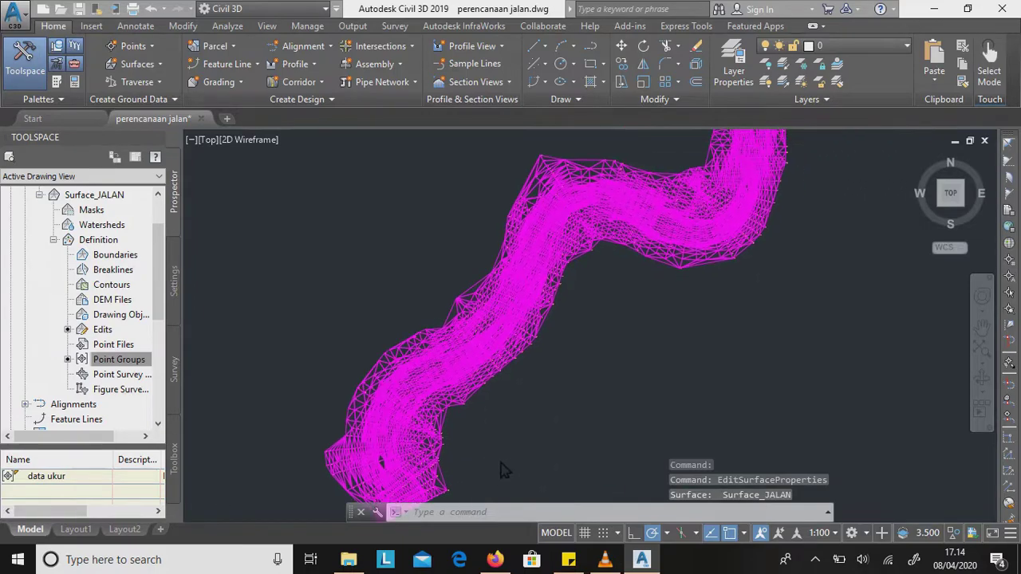
pyautogui.click(540, 323)
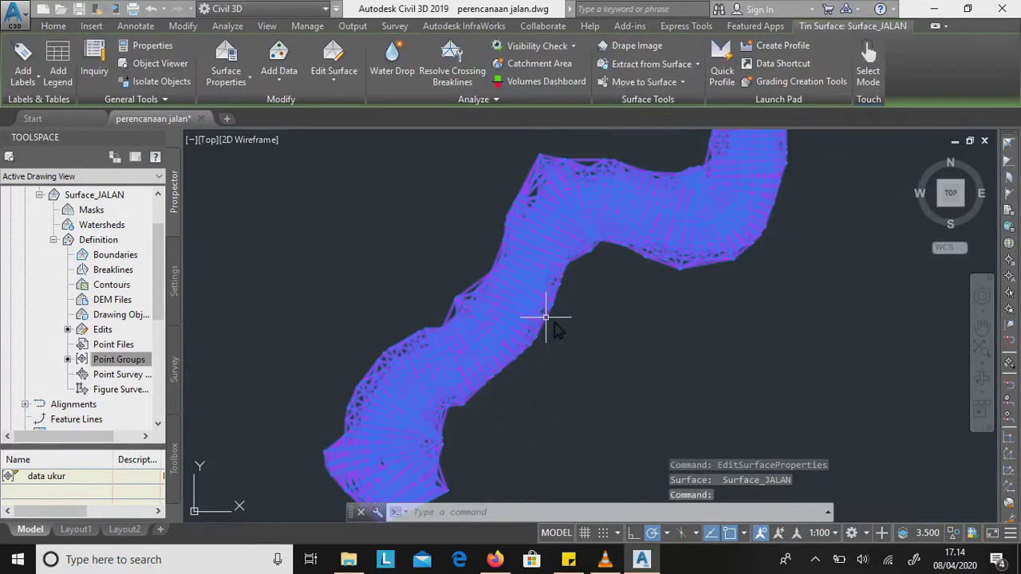
# Set Surface_JALAN back to Contours 0.25 m and 1.25 m (Background) and center the road.
pyautogui.rightClick(625, 327)
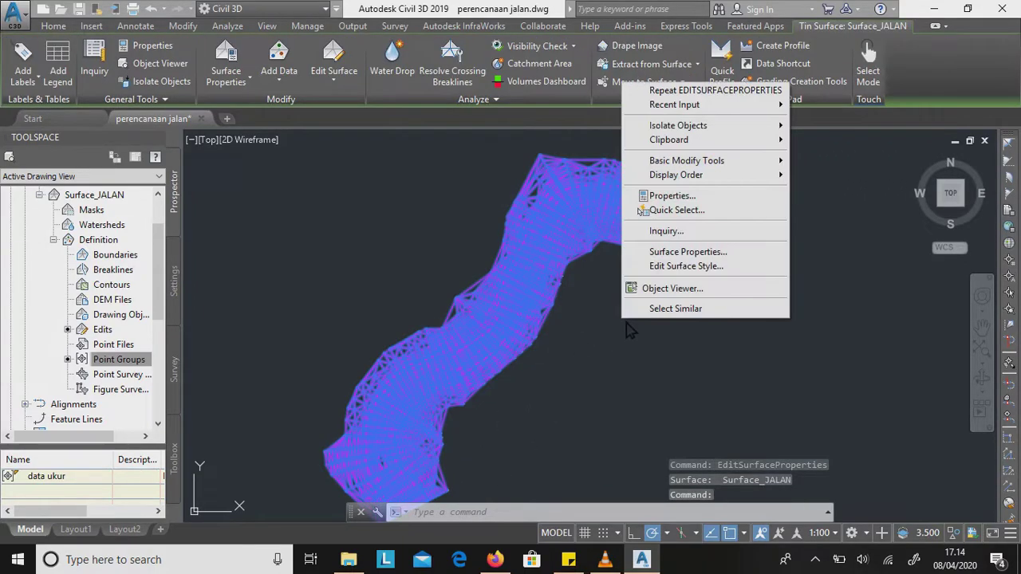
pyautogui.click(702, 254)
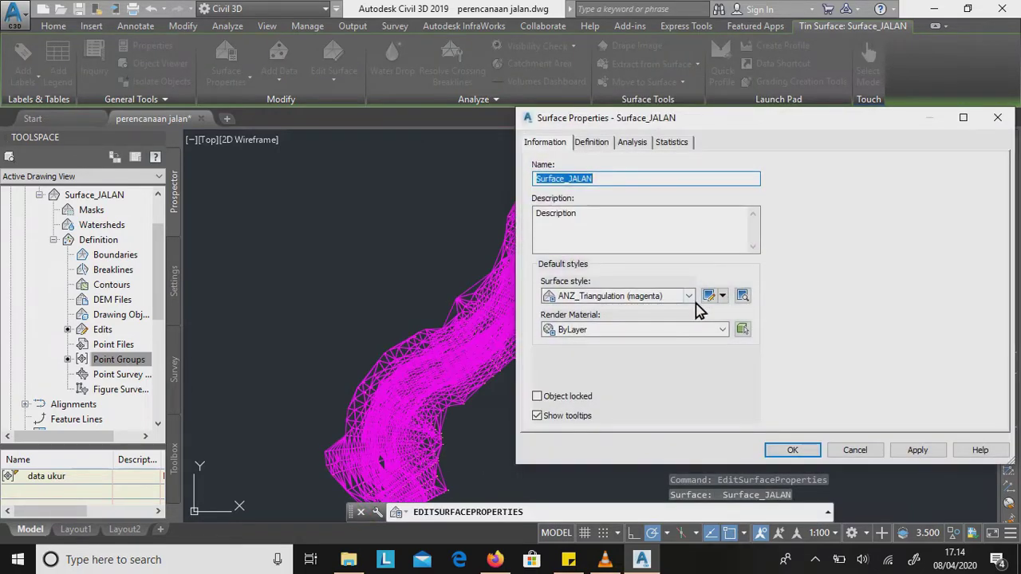
pyautogui.click(696, 298)
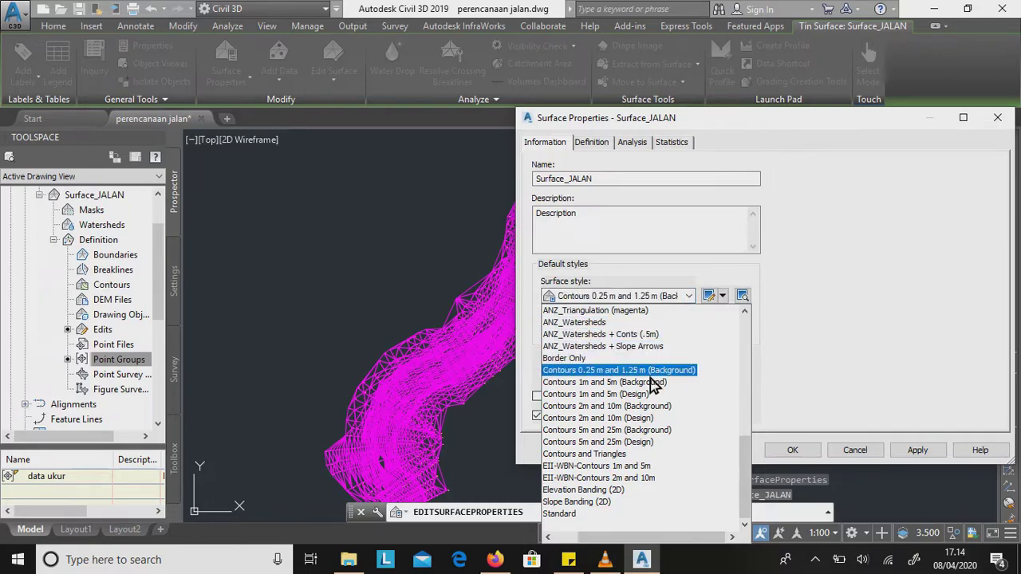
pyautogui.press('Return')
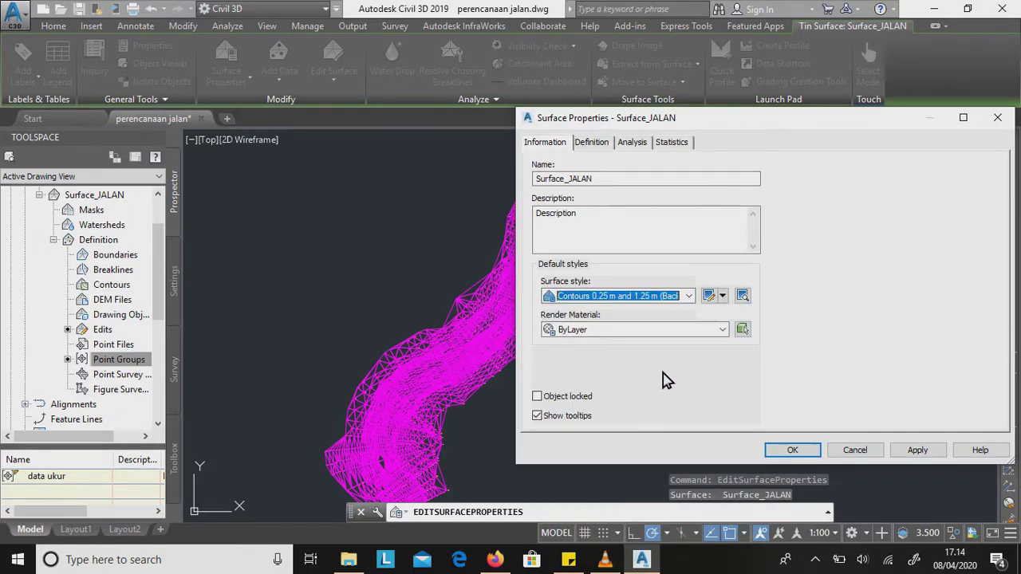
pyautogui.click(795, 452)
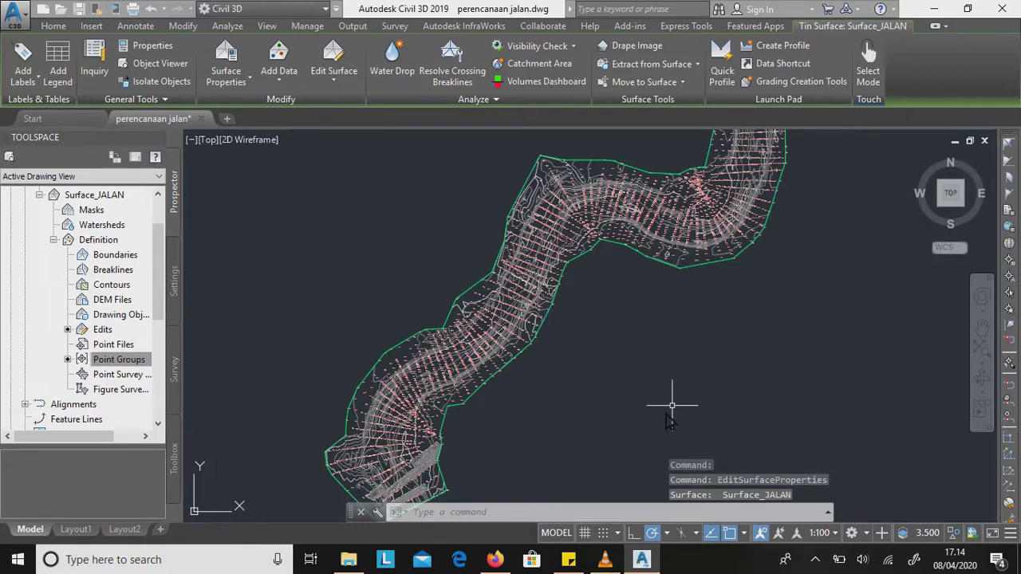
pyautogui.scroll(-2, 626, 399)
pyautogui.scroll(-1, 638, 375)
pyautogui.scroll(-1, 654, 363)
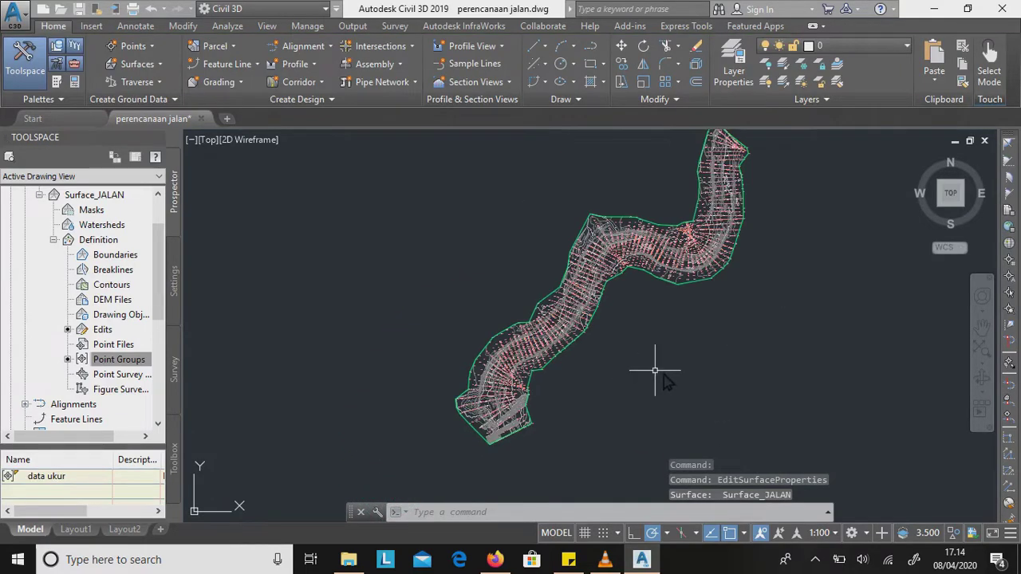
pyautogui.moveTo(654, 363); pyautogui.dragTo(630, 402, button='middle')
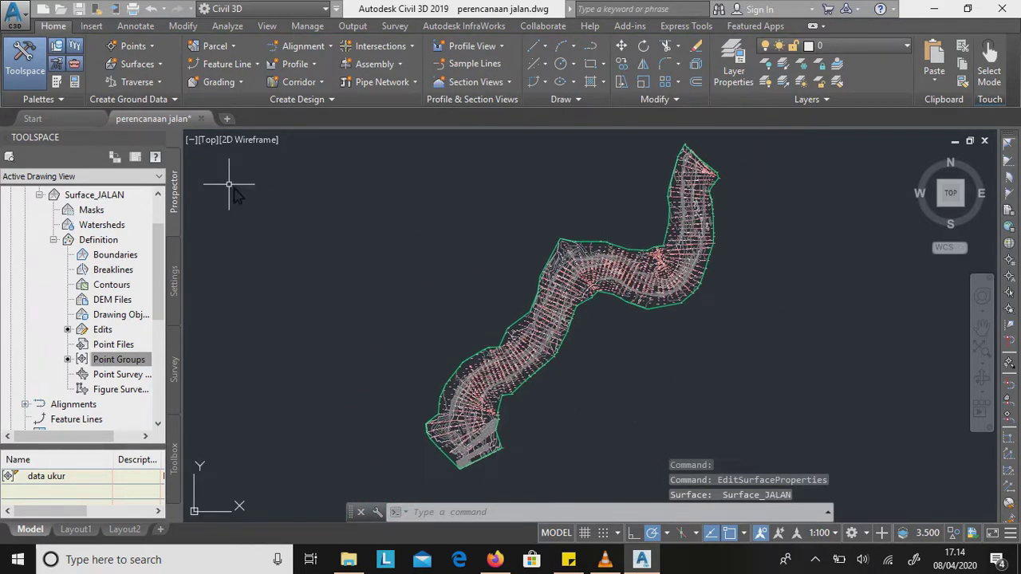
# Save the drawing as '2.perencanaan jalan (COUNTURS).dwg'.
pyautogui.click(20, 22)
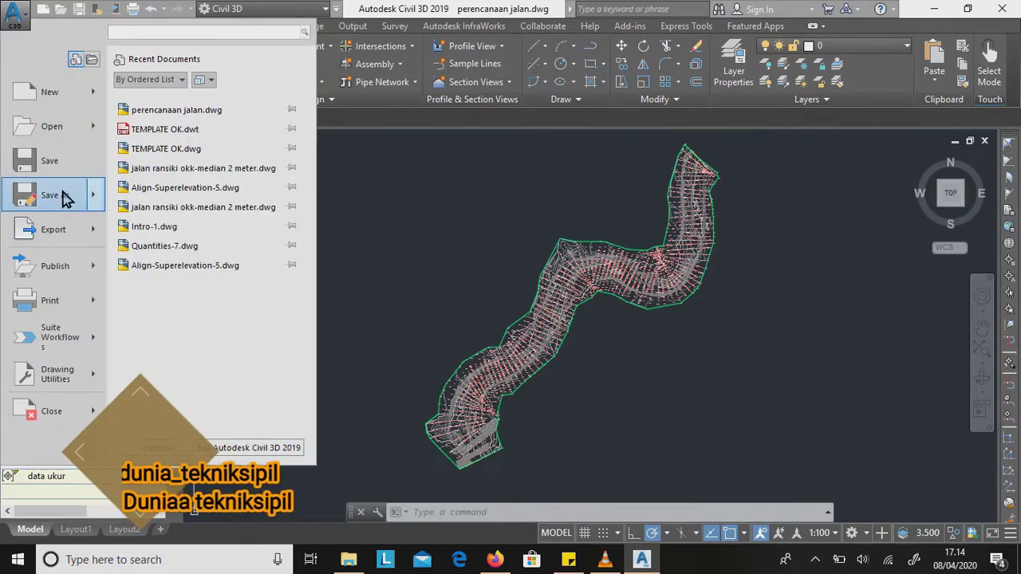
pyautogui.click(95, 209)
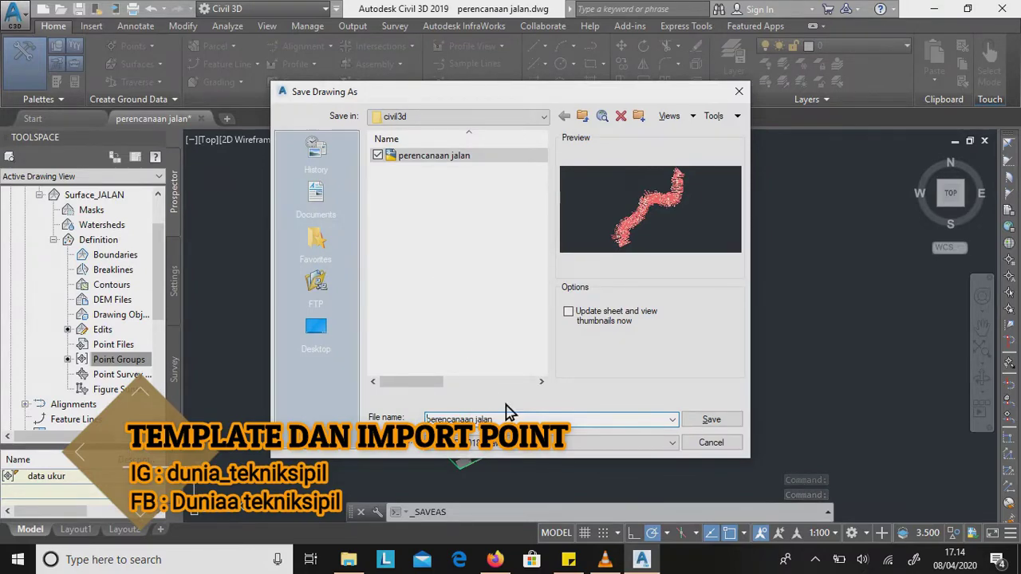
pyautogui.write('2.')
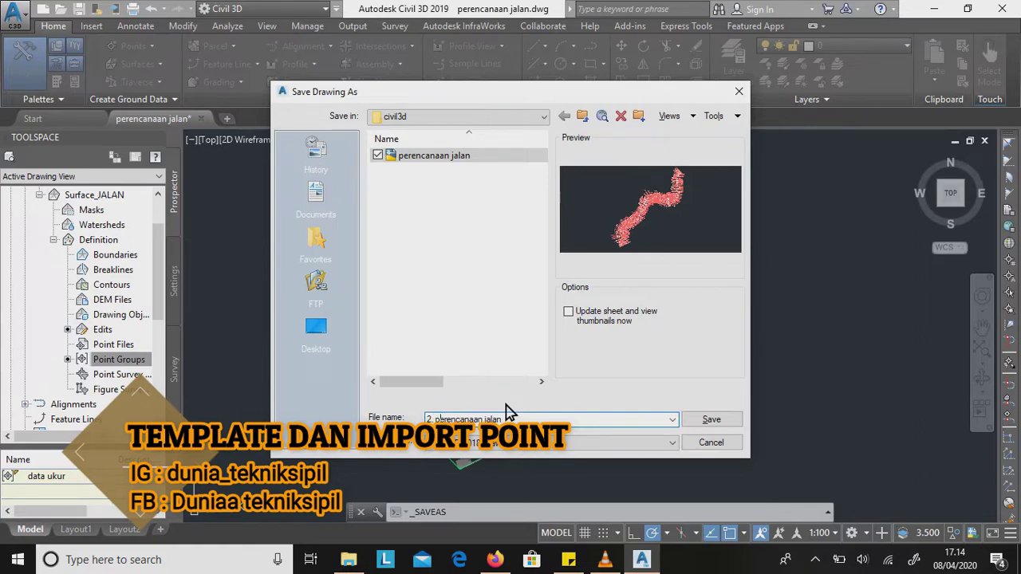
pyautogui.press('Right')
pyautogui.press('Right')
pyautogui.press('Right')
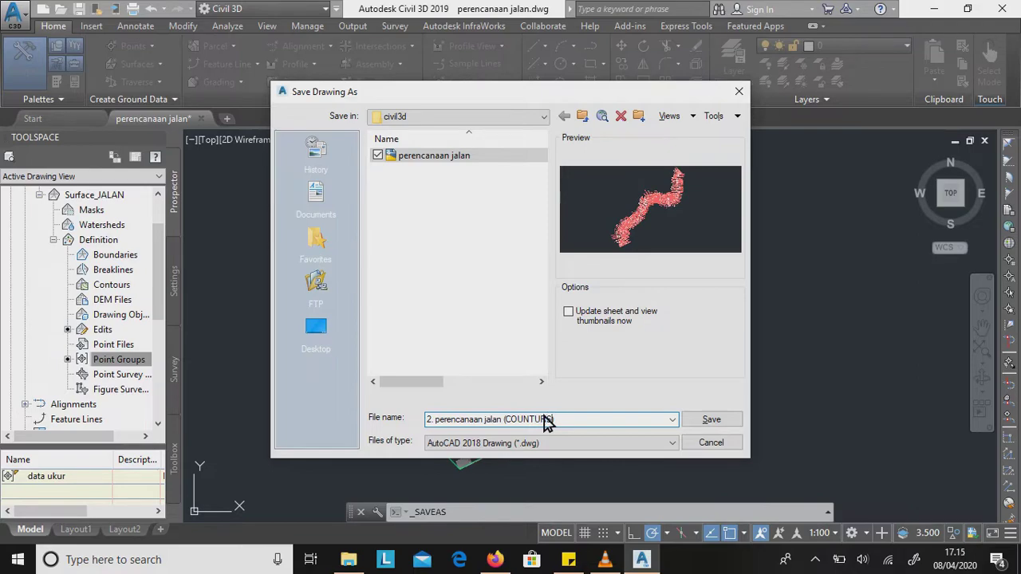
pyautogui.click(736, 427)
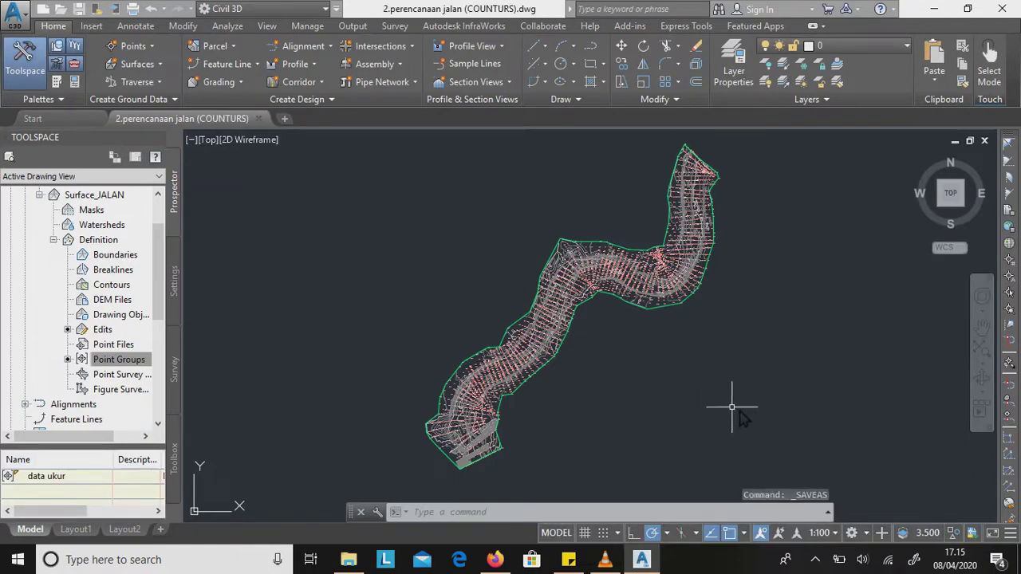
# Open Surface_JALAN in a maximized Object Viewer window.
pyautogui.hotkey('ctrl', 'a')
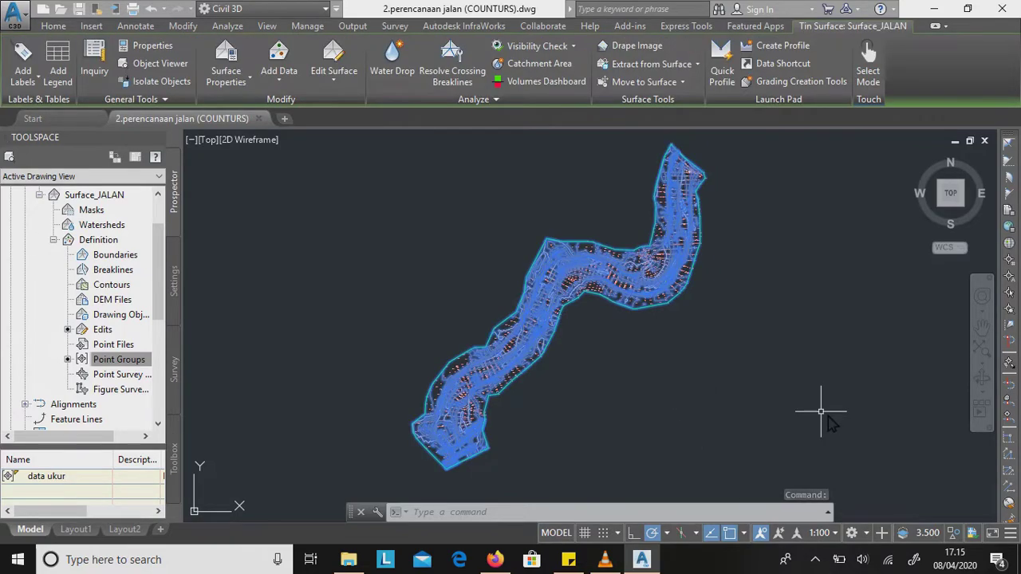
pyautogui.press('Escape')
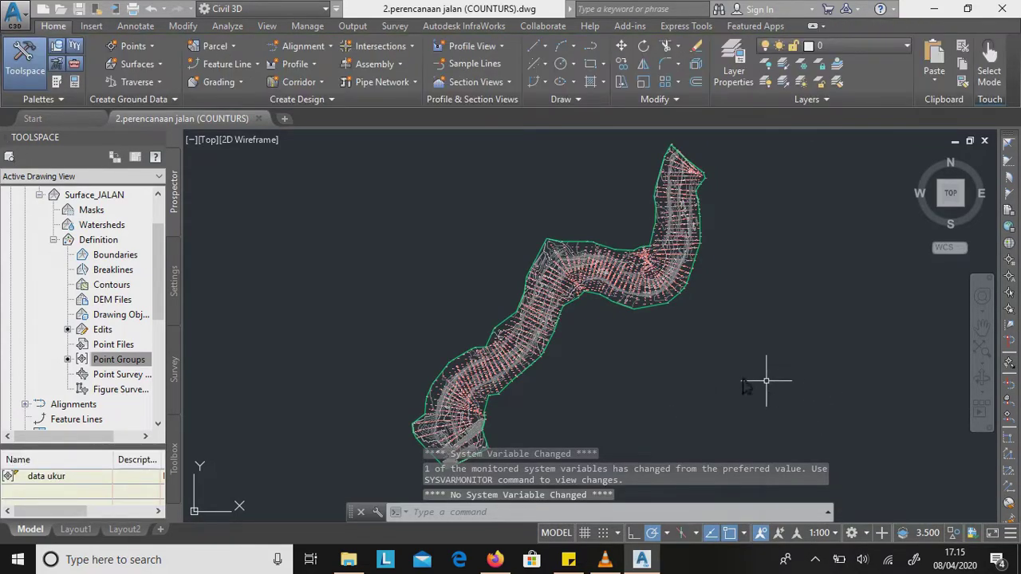
pyautogui.click(678, 307)
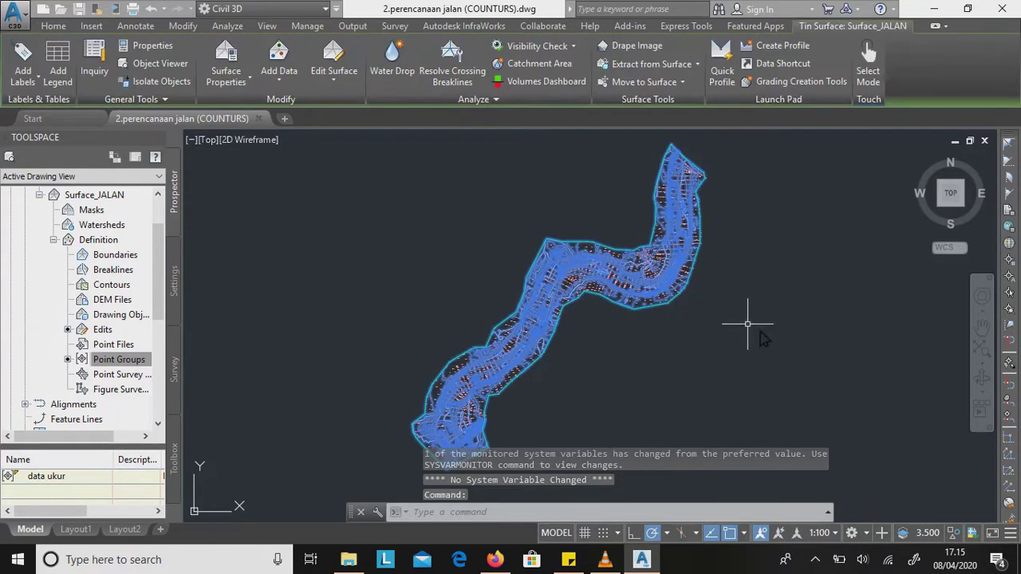
pyautogui.rightClick(832, 372)
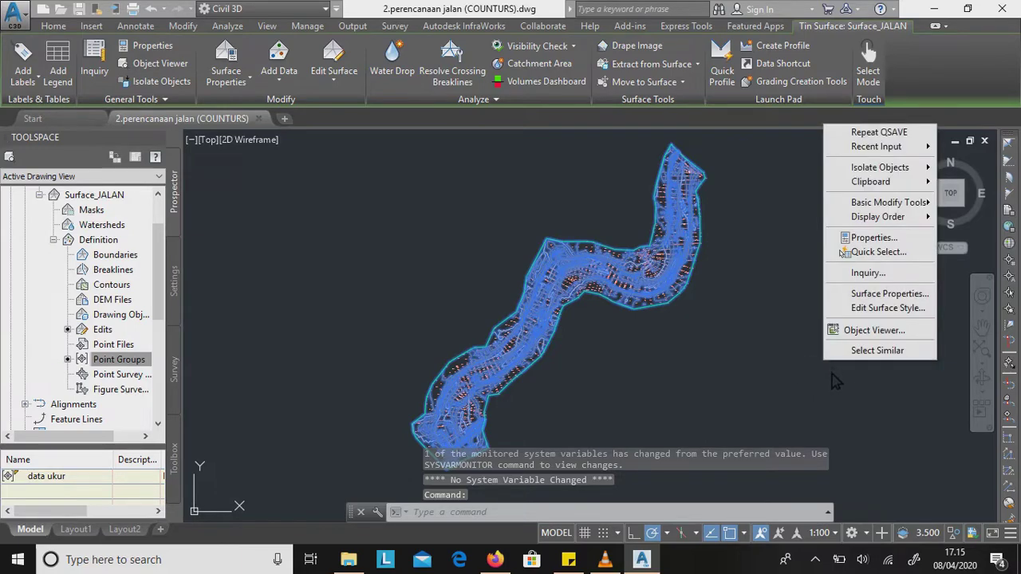
pyautogui.click(873, 332)
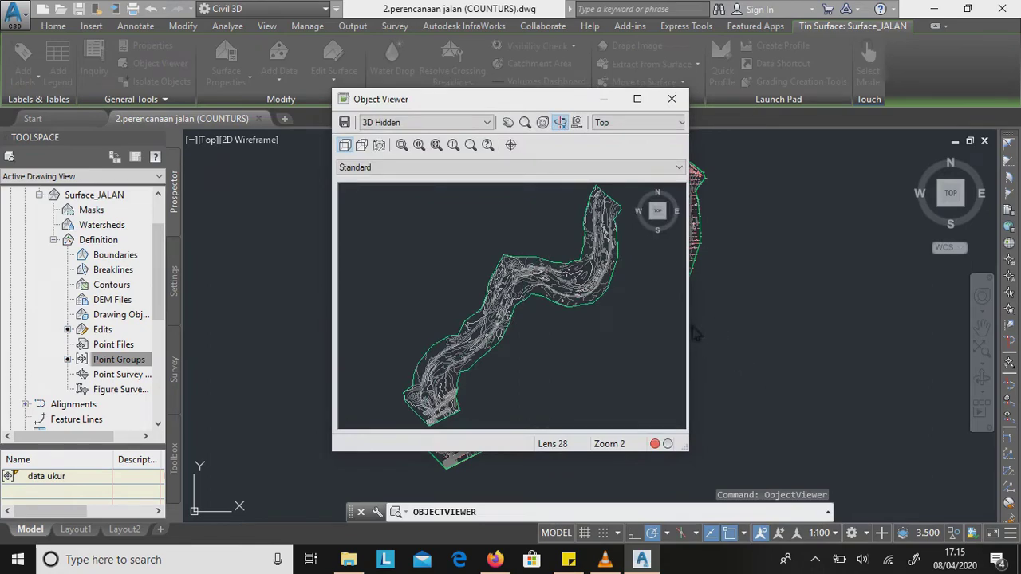
pyautogui.click(637, 101)
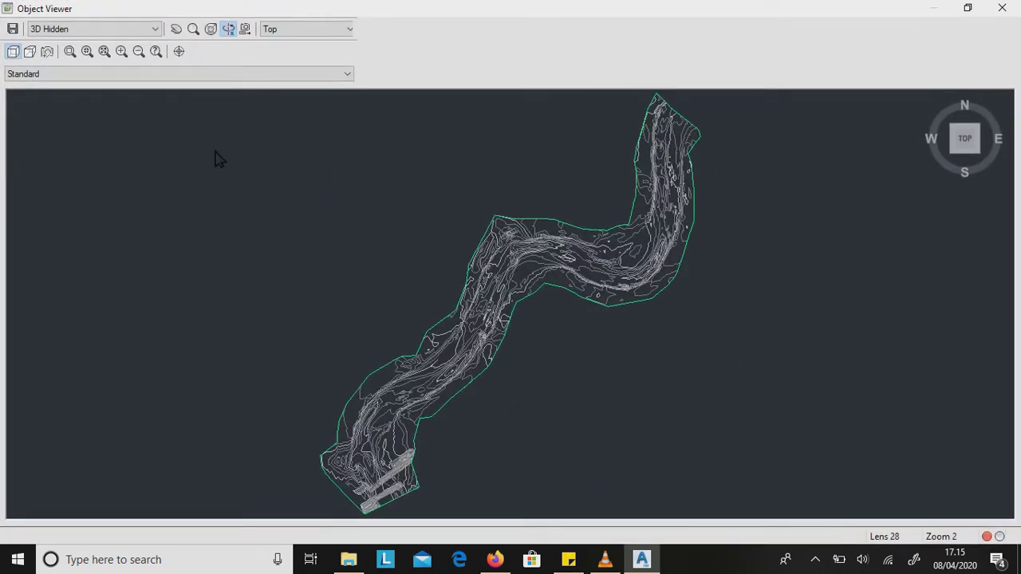
# Render the surface in the Shaded visual style and orbit it into a tilted 3D view.
pyautogui.click(156, 30)
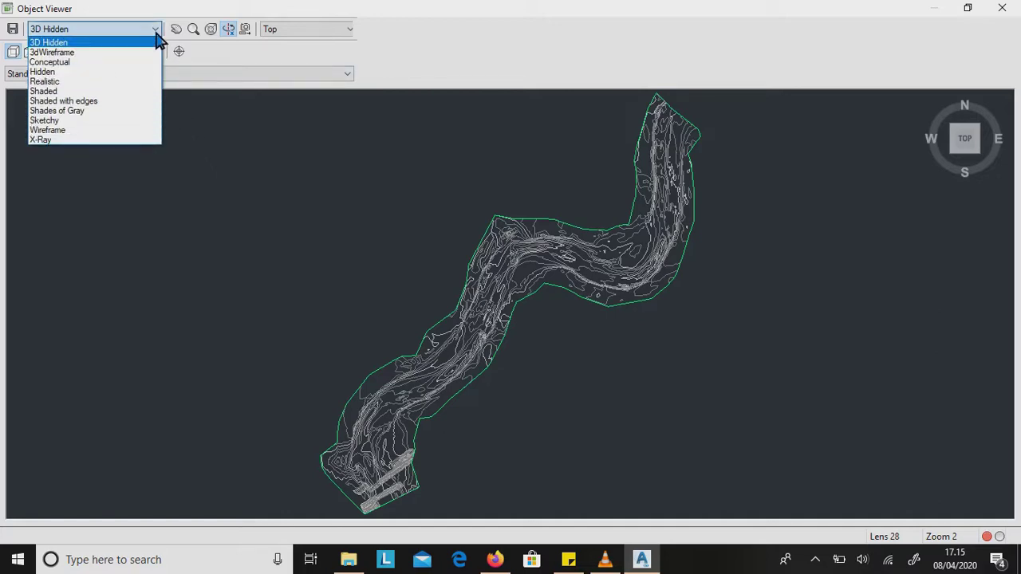
pyautogui.click(135, 51)
pyautogui.click(151, 31)
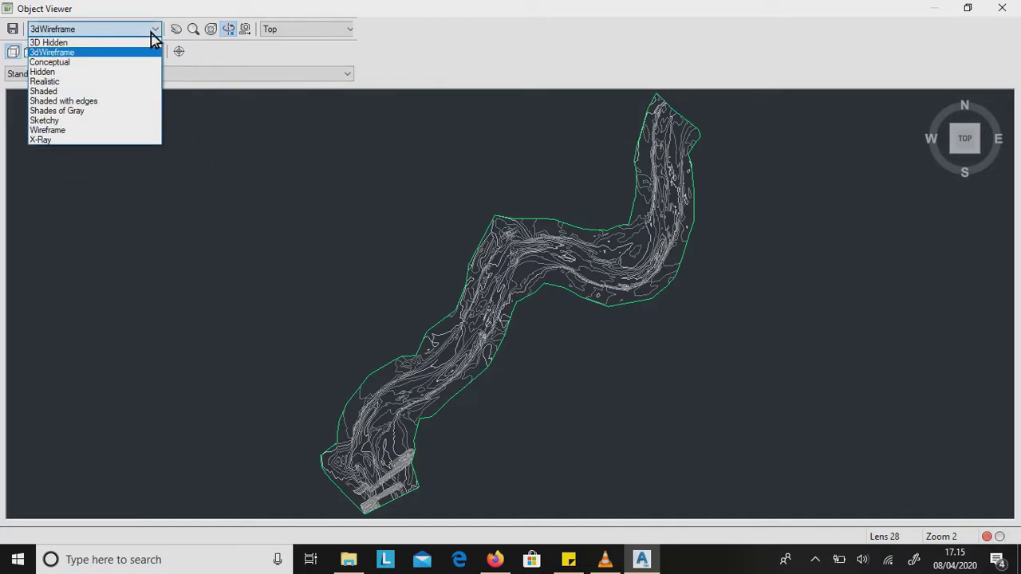
pyautogui.click(110, 91)
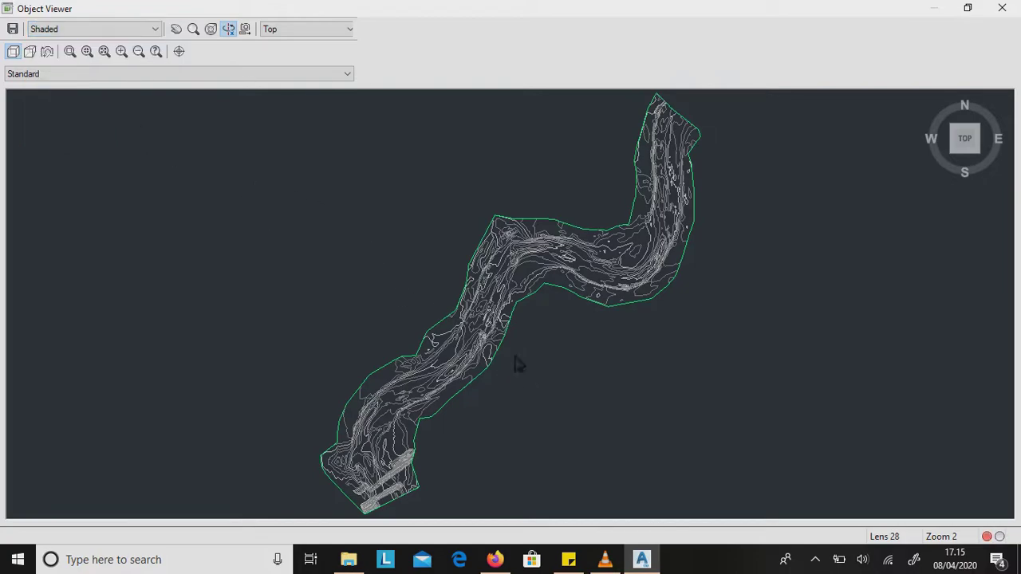
pyautogui.moveTo(521, 353)
pyautogui.mouseDown()
pyautogui.moveTo(504, 182)
pyautogui.moveTo(508, 194)
pyautogui.mouseUp()
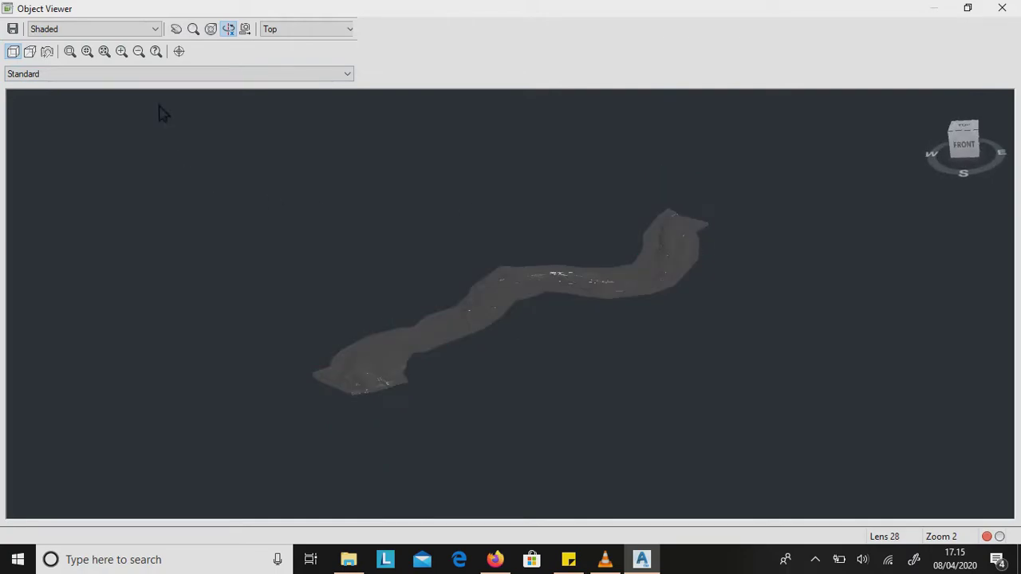
pyautogui.scroll(3, 375, 412)
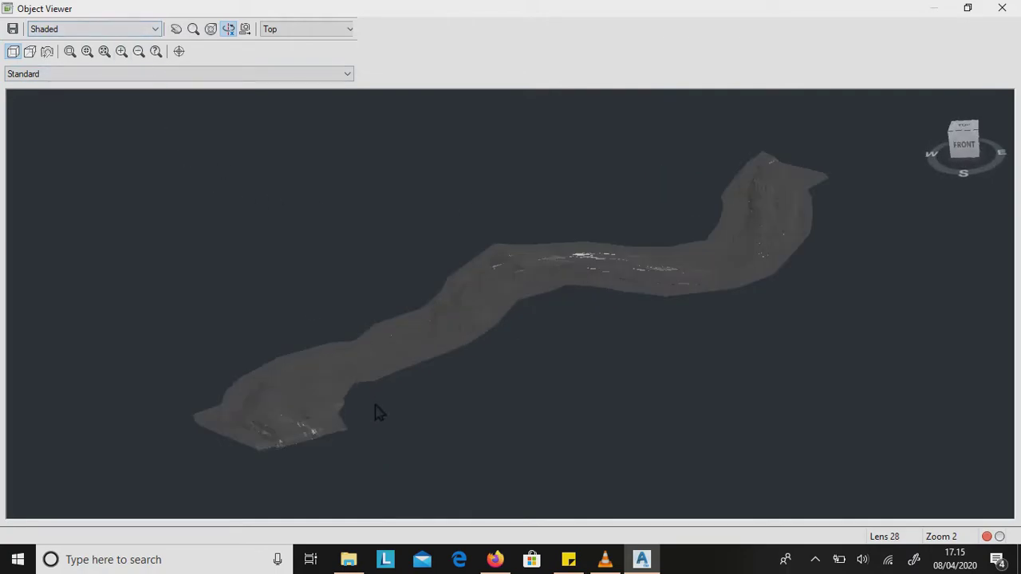
pyautogui.moveTo(643, 392)
pyautogui.mouseDown()
pyautogui.moveTo(642, 358)
pyautogui.moveTo(665, 372)
pyautogui.mouseUp()
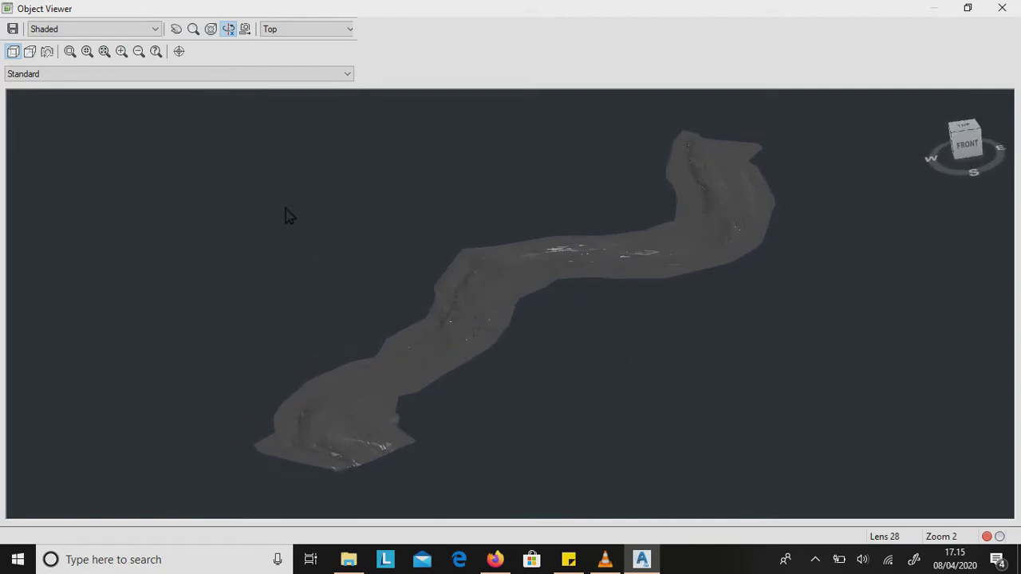
# Orbit the surface to a new angle and render it in the X-Ray visual style.
pyautogui.click(128, 28)
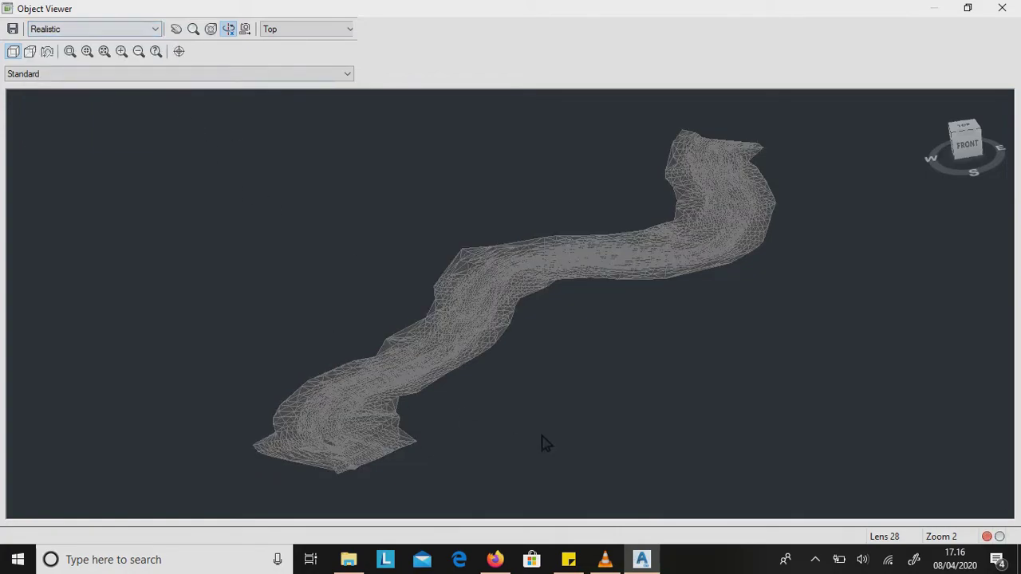
pyautogui.moveTo(542, 439)
pyautogui.mouseDown()
pyautogui.moveTo(547, 417)
pyautogui.moveTo(550, 444)
pyautogui.moveTo(362, 240)
pyautogui.mouseUp()
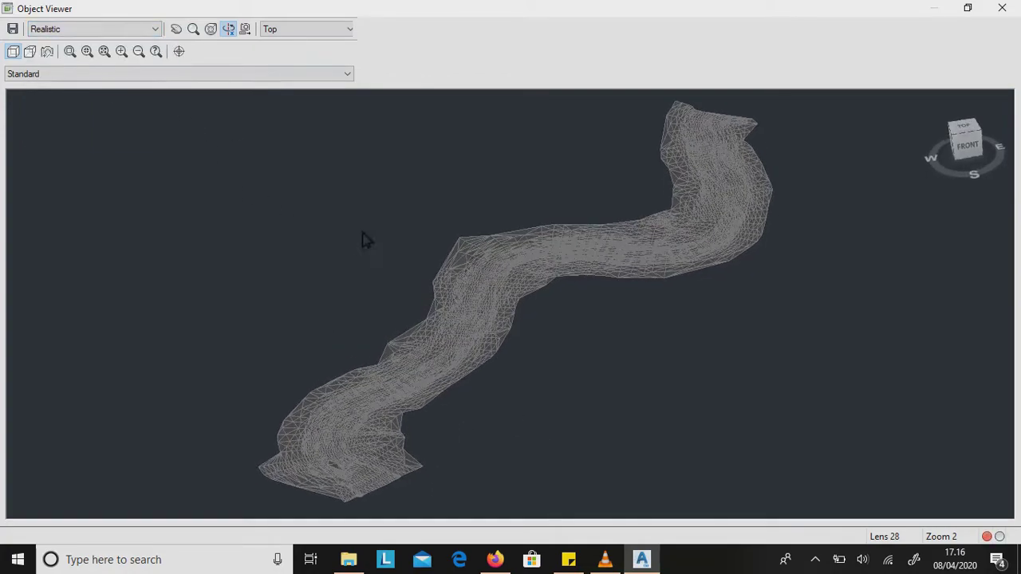
pyautogui.click(155, 29)
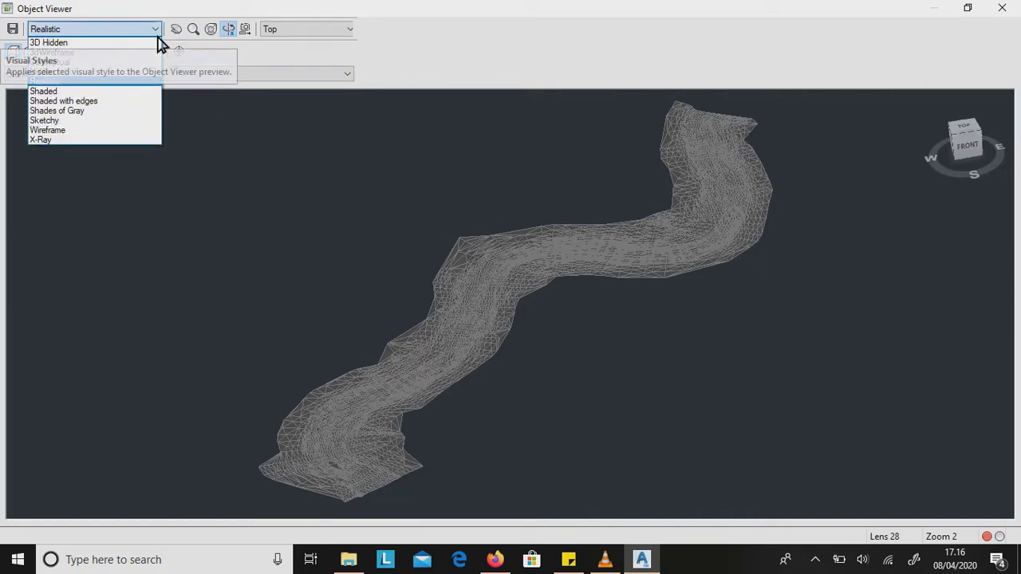
pyautogui.click(114, 139)
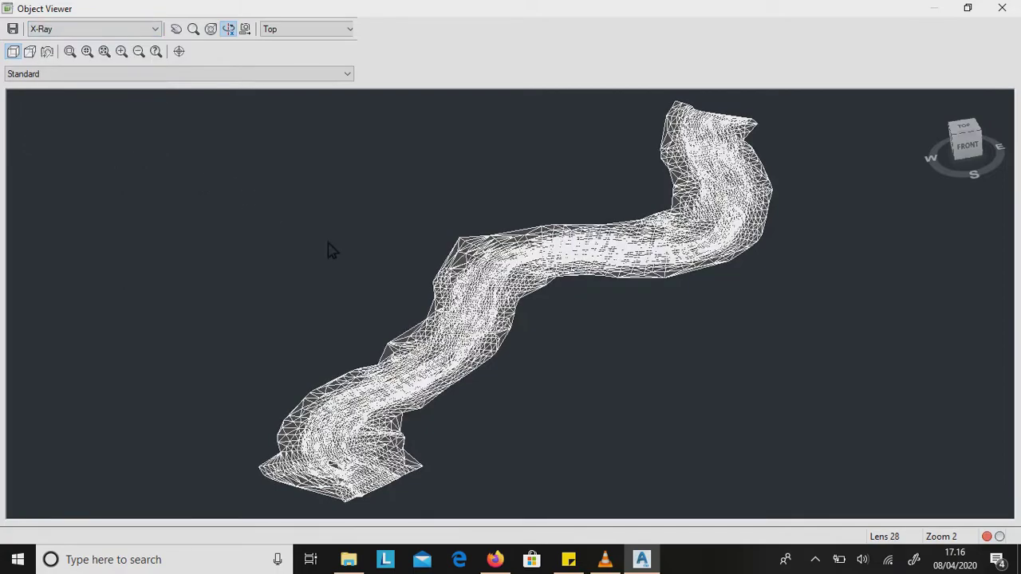
pyautogui.moveTo(528, 414); pyautogui.dragTo(543, 407)
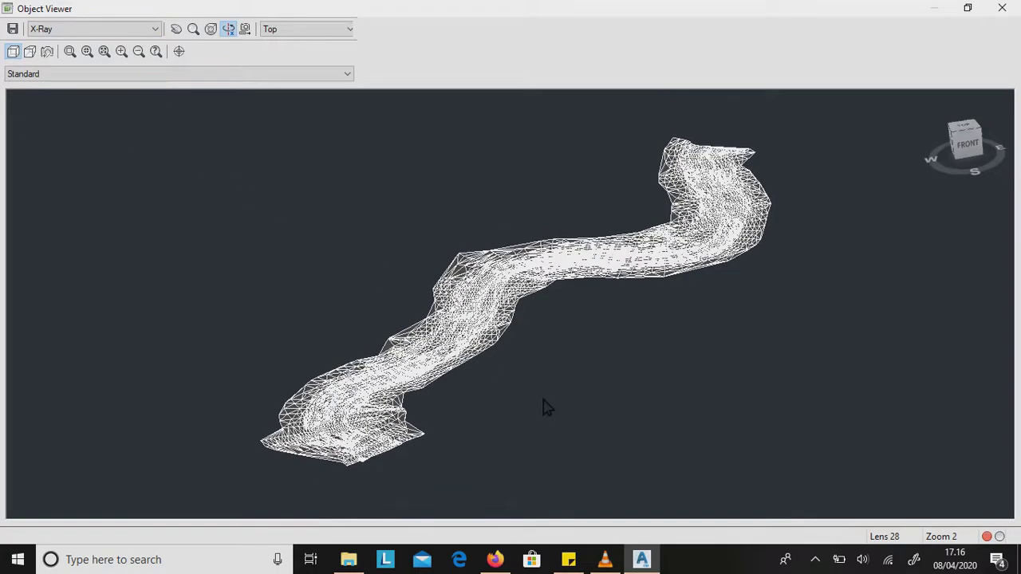
# Switch the surface to the Conceptual visual style, then orbit and zoom in on it.
pyautogui.click(119, 31)
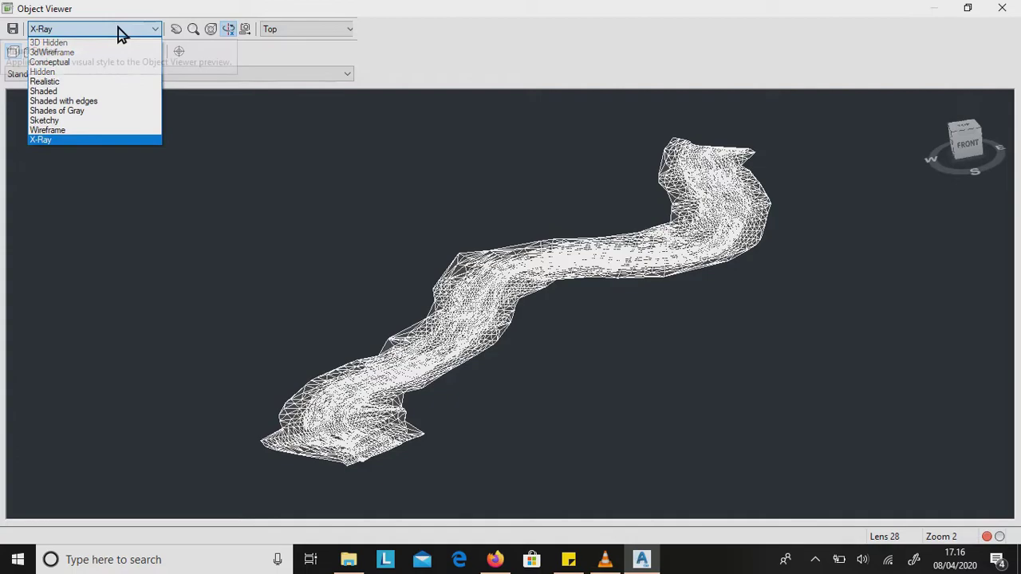
pyautogui.click(114, 63)
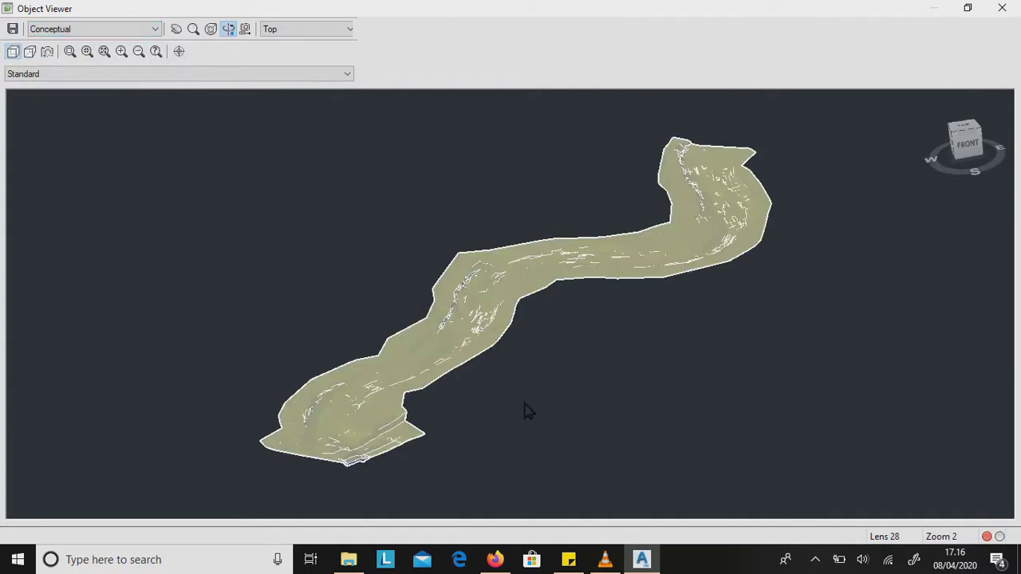
pyautogui.moveTo(525, 409)
pyautogui.mouseDown()
pyautogui.moveTo(533, 452)
pyautogui.moveTo(493, 414)
pyautogui.mouseUp()
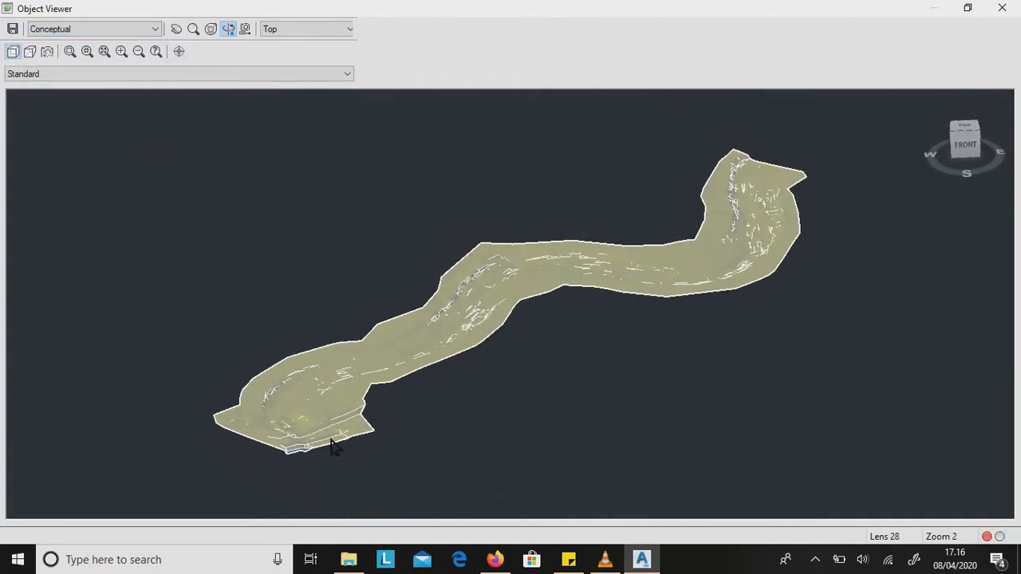
pyautogui.scroll(2, 330, 446)
pyautogui.moveTo(331, 446)
pyautogui.mouseDown()
pyautogui.moveTo(521, 422)
pyautogui.moveTo(519, 412)
pyautogui.mouseUp()
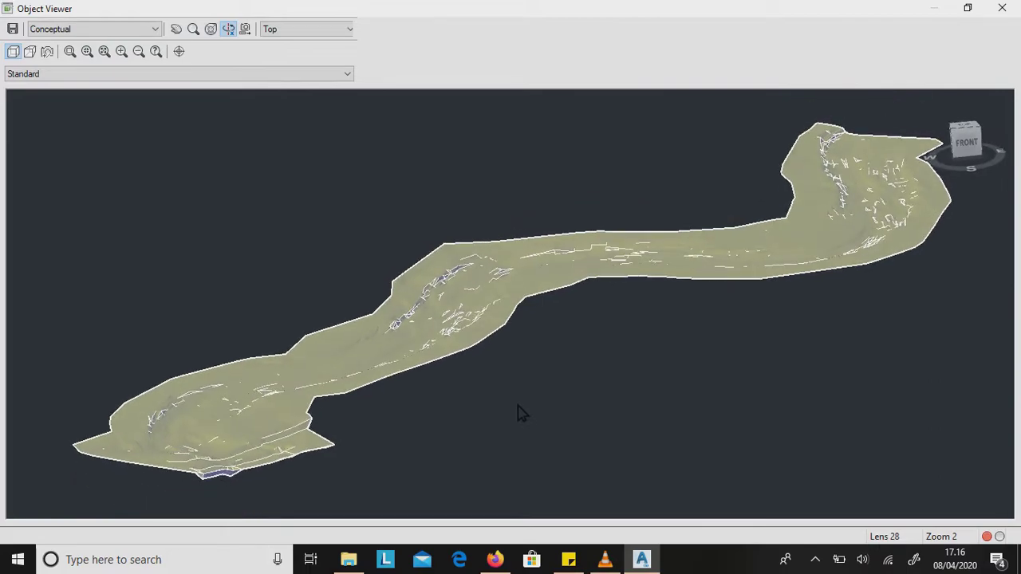
pyautogui.moveTo(547, 349); pyautogui.dragTo(560, 366)
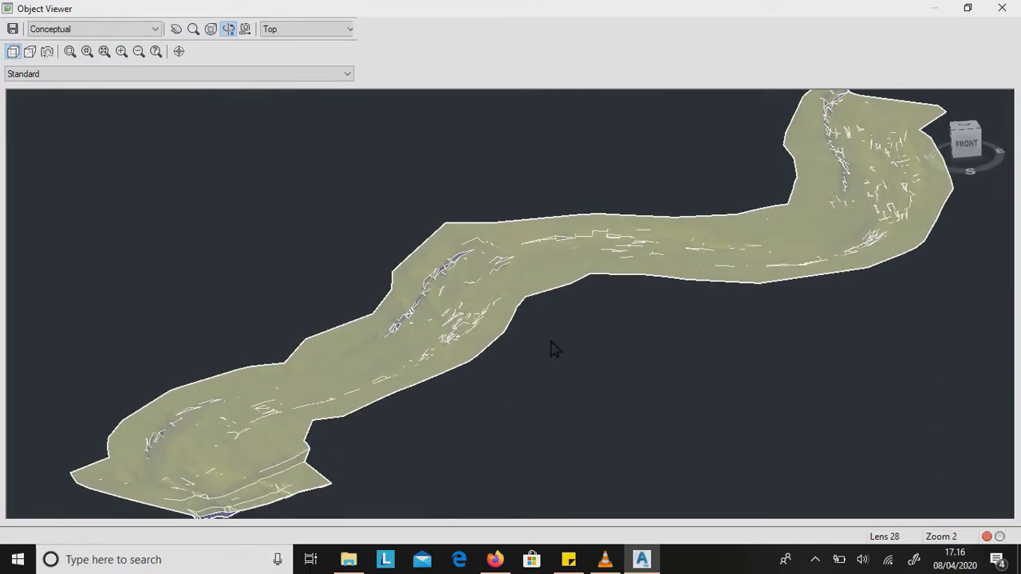